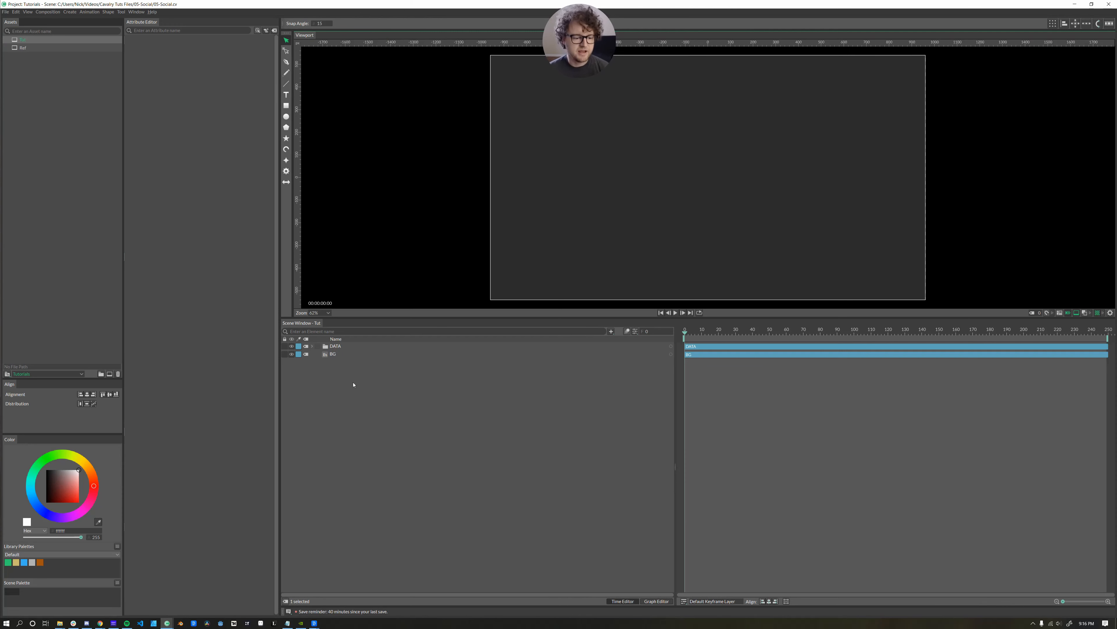
# Toggle the BG layer's visibility off and back on, then expand the DATA group.
pyautogui.click(332, 355)
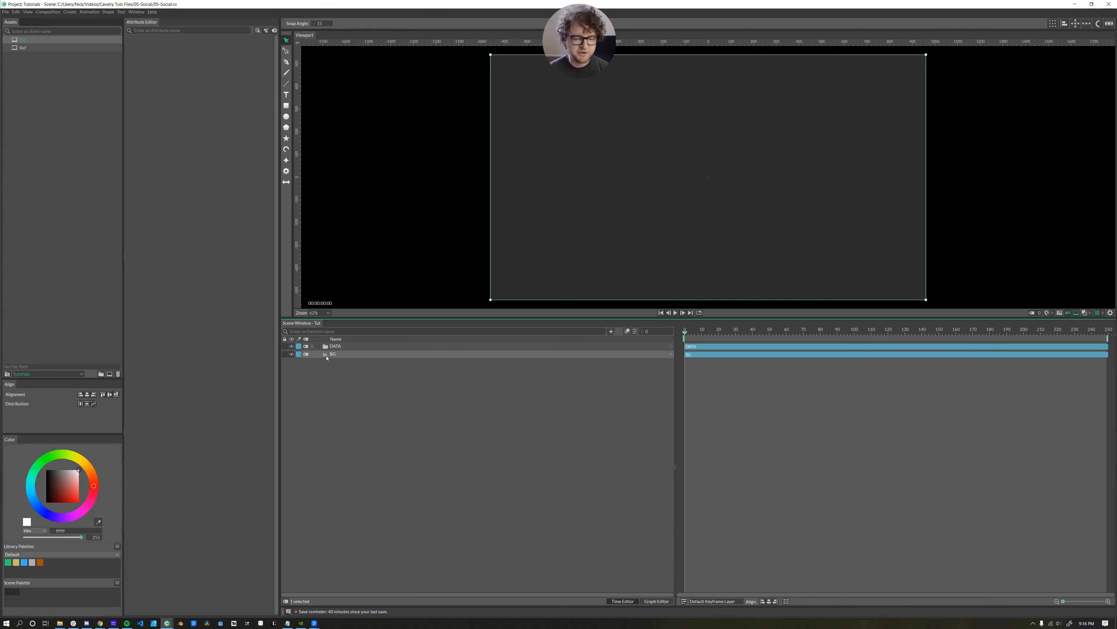
pyautogui.click(291, 354)
pyautogui.click(291, 353)
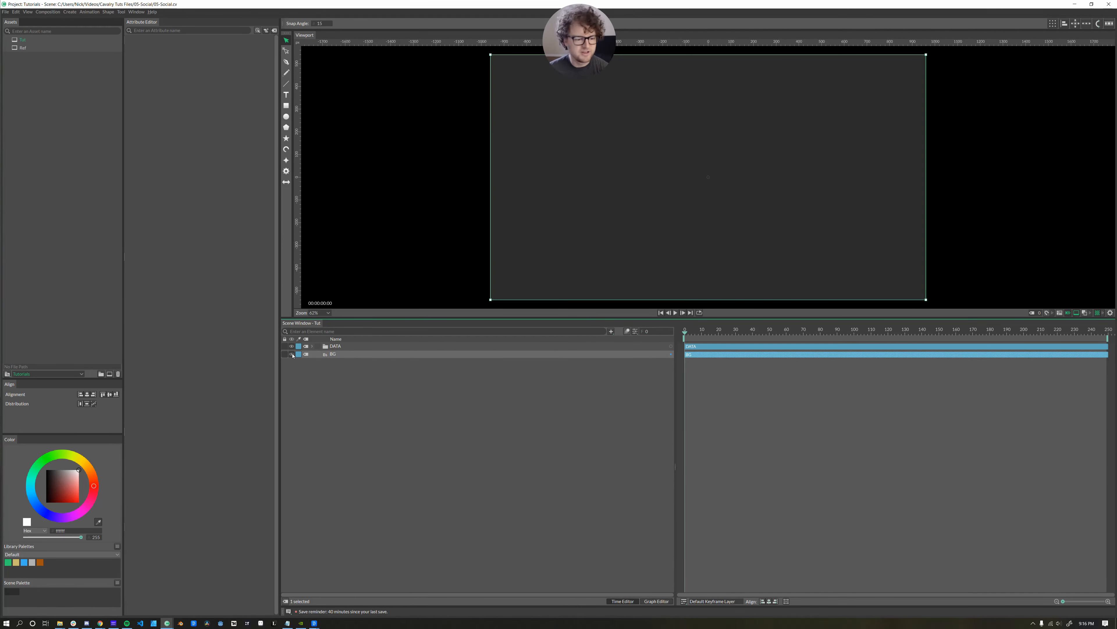
pyautogui.click(313, 347)
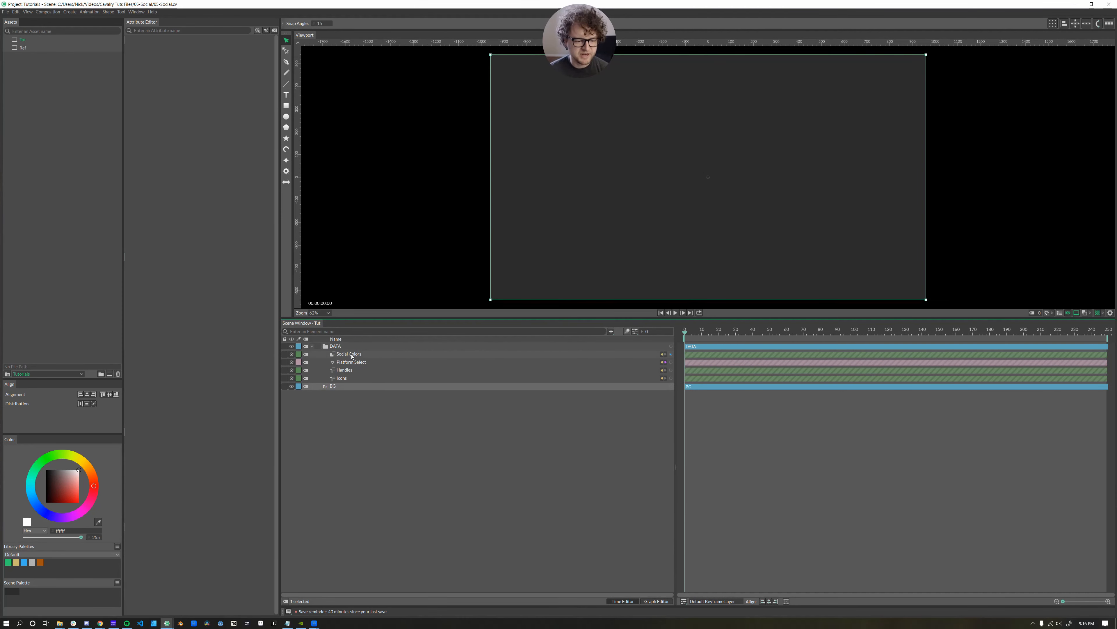
# Load Social Colors, Handles, Icons and Platform Select into the Attribute Editor and edit the first Icons entry.
pyautogui.doubleClick(331, 355)
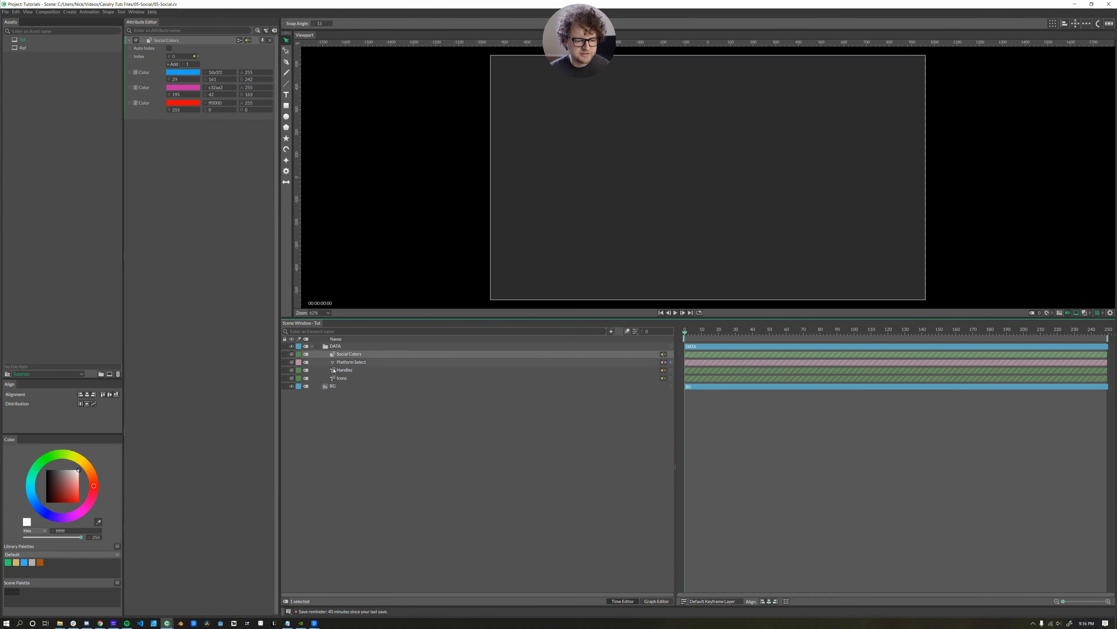
pyautogui.doubleClick(332, 370)
pyautogui.doubleClick(332, 378)
pyautogui.doubleClick(333, 363)
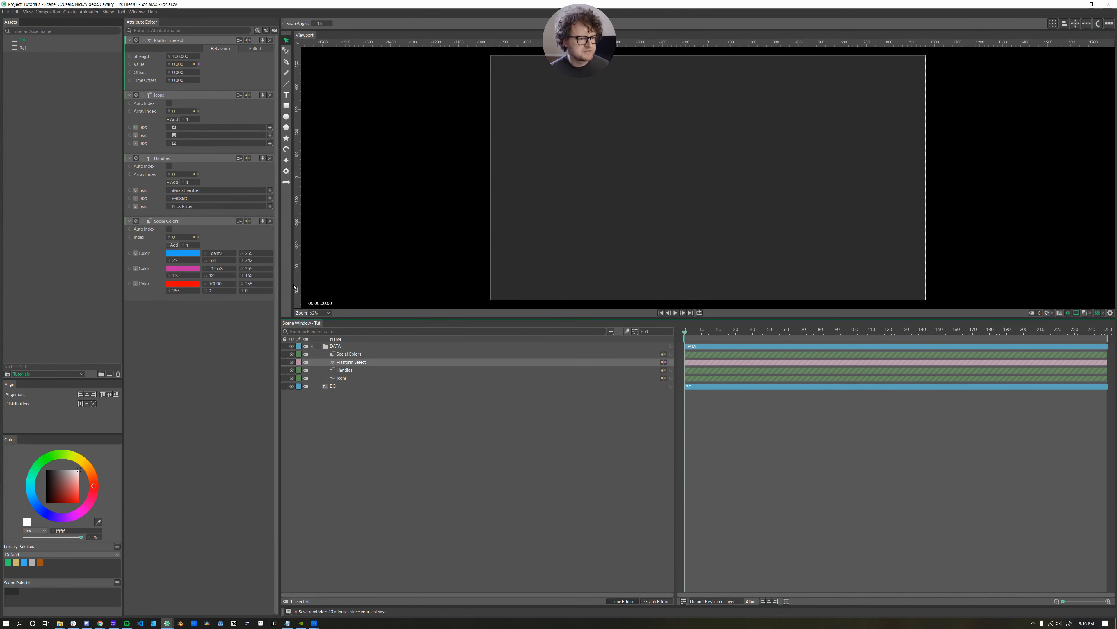
pyautogui.click(179, 128)
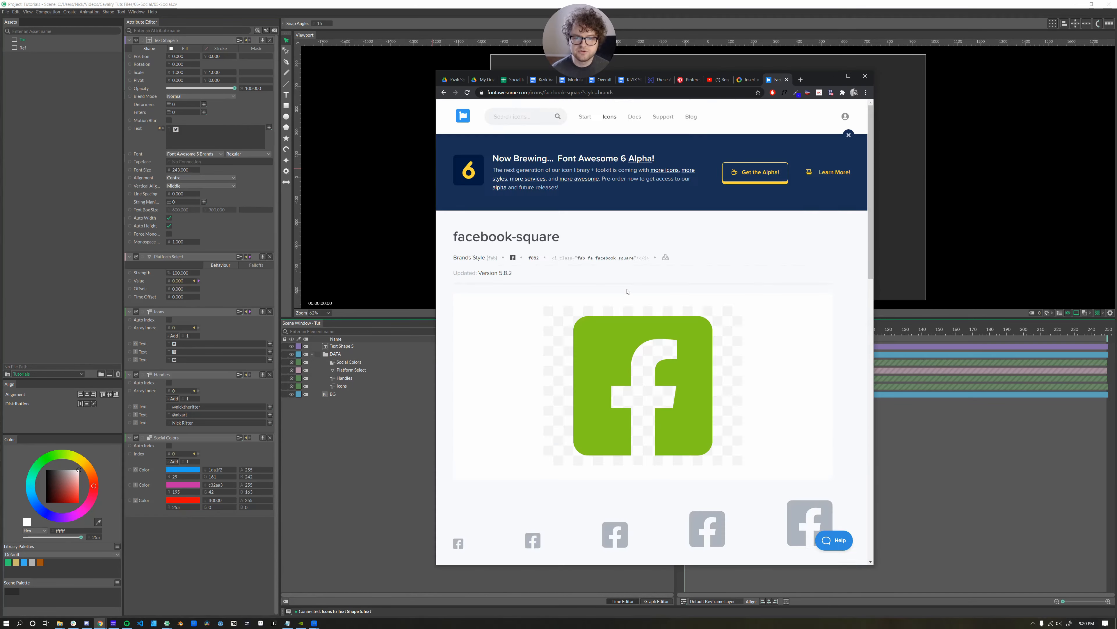
pyautogui.scroll(-5, 648, 387)
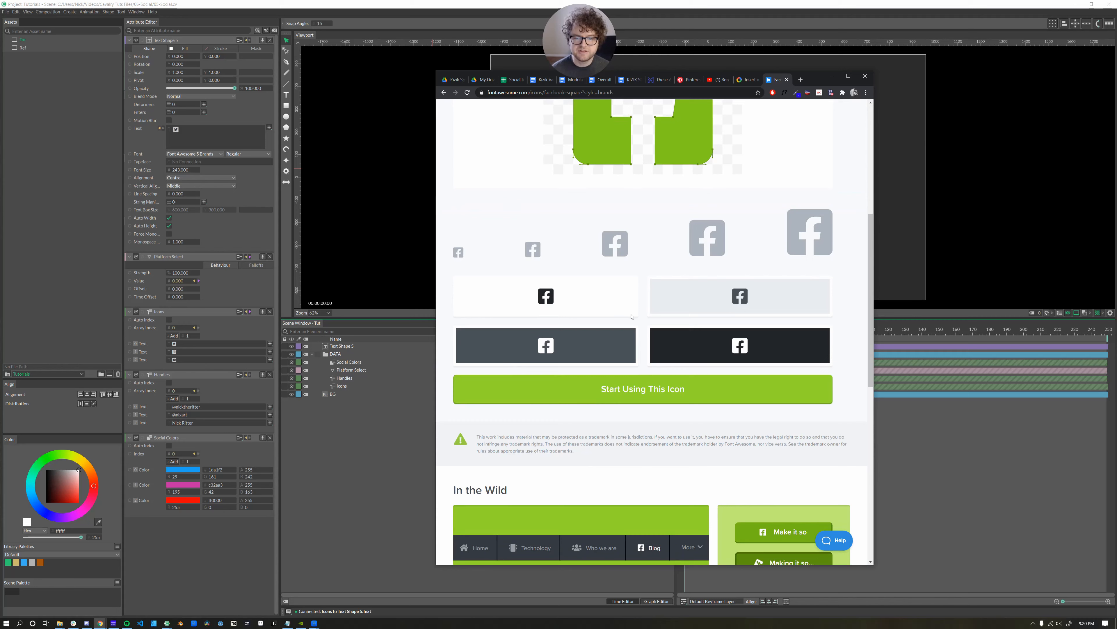
# Browse Font Awesome's icon usage guide and its desktop instructions.
pyautogui.click(647, 386)
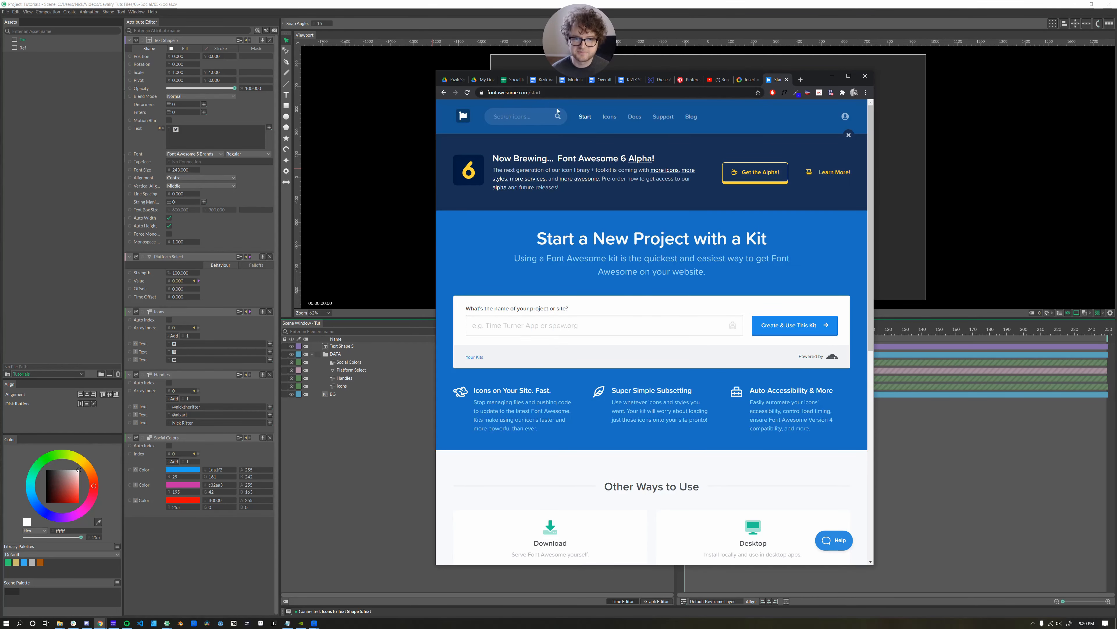
pyautogui.scroll(-6, 648, 279)
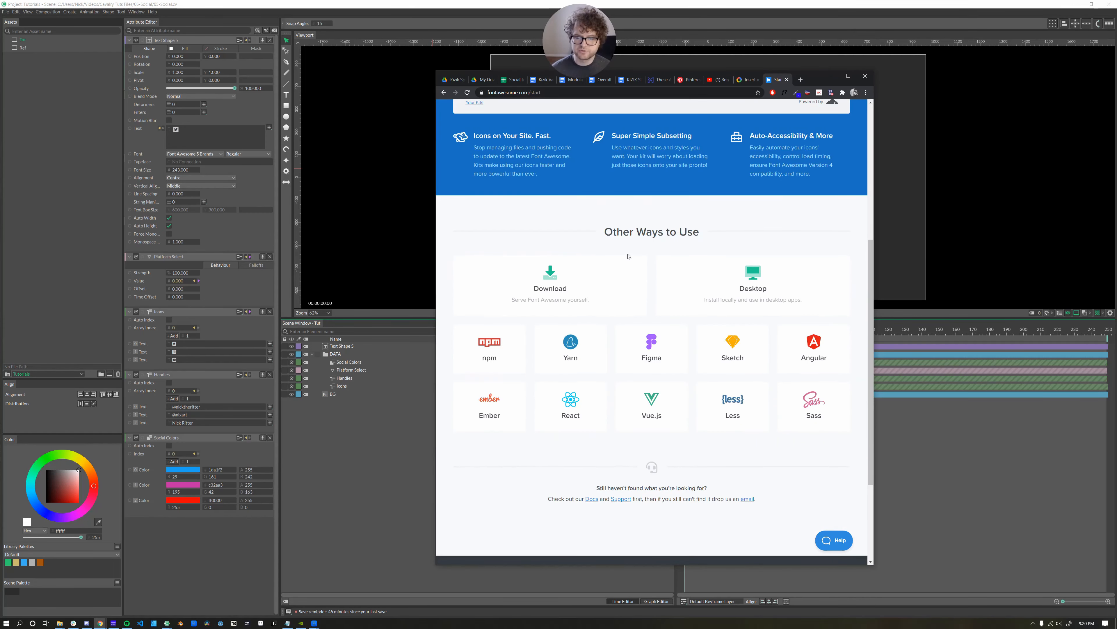
pyautogui.click(754, 281)
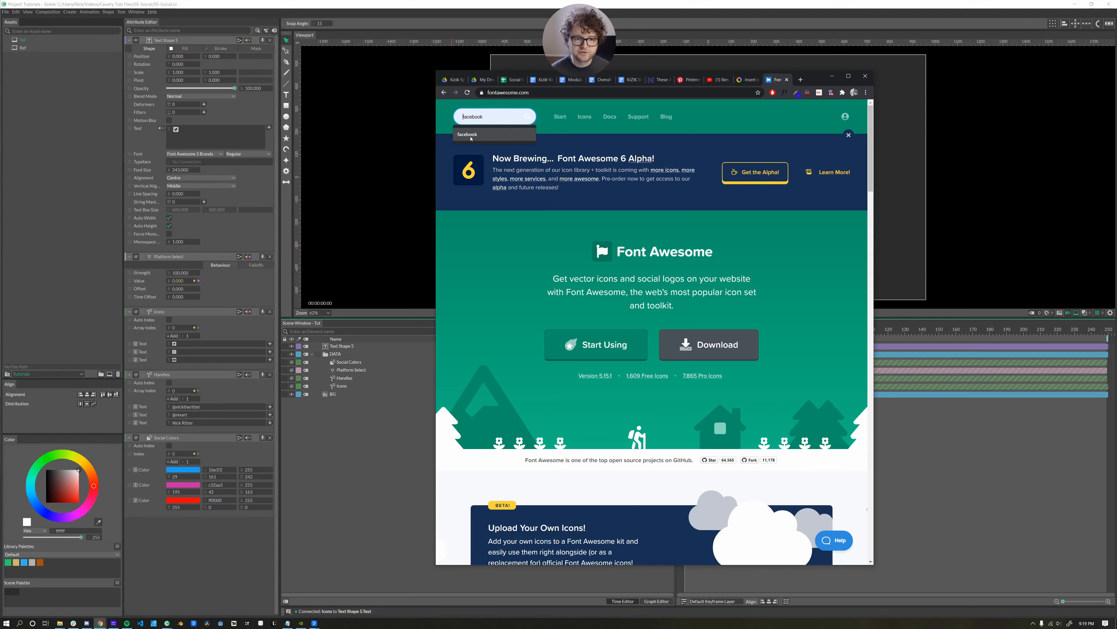
# Search Font Awesome for 'facebook' and open the facebook-square icon's details.
pyautogui.write('facebook')
pyautogui.press('Return')
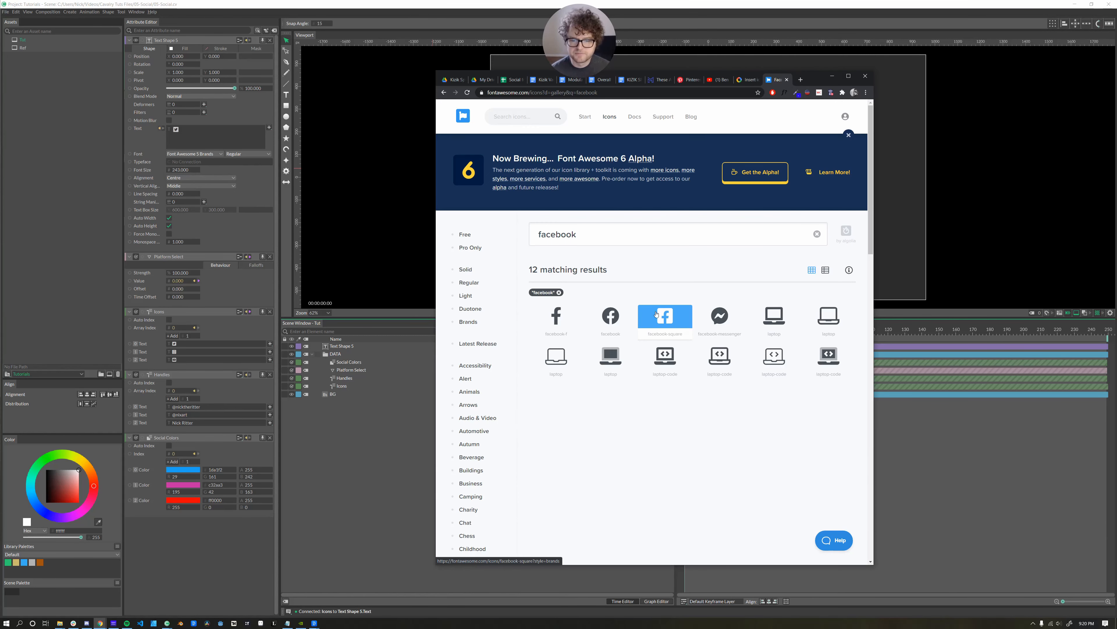
pyautogui.click(668, 323)
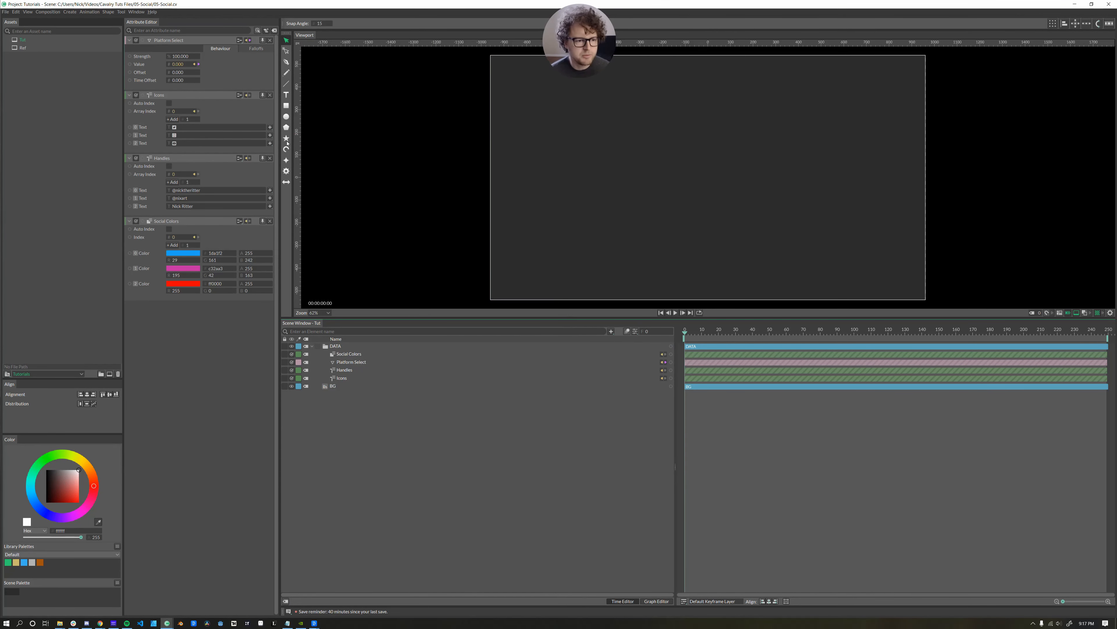
# Create a text shape and connect the Icons data to its Text attribute.
pyautogui.click(286, 97)
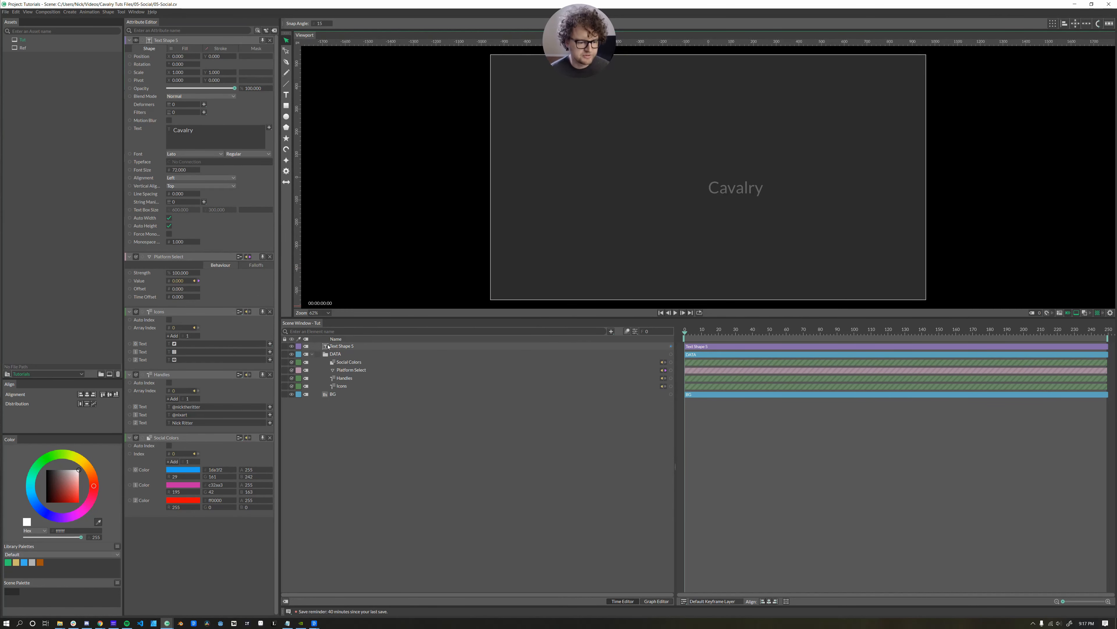
pyautogui.moveTo(671, 387); pyautogui.dragTo(336, 348)
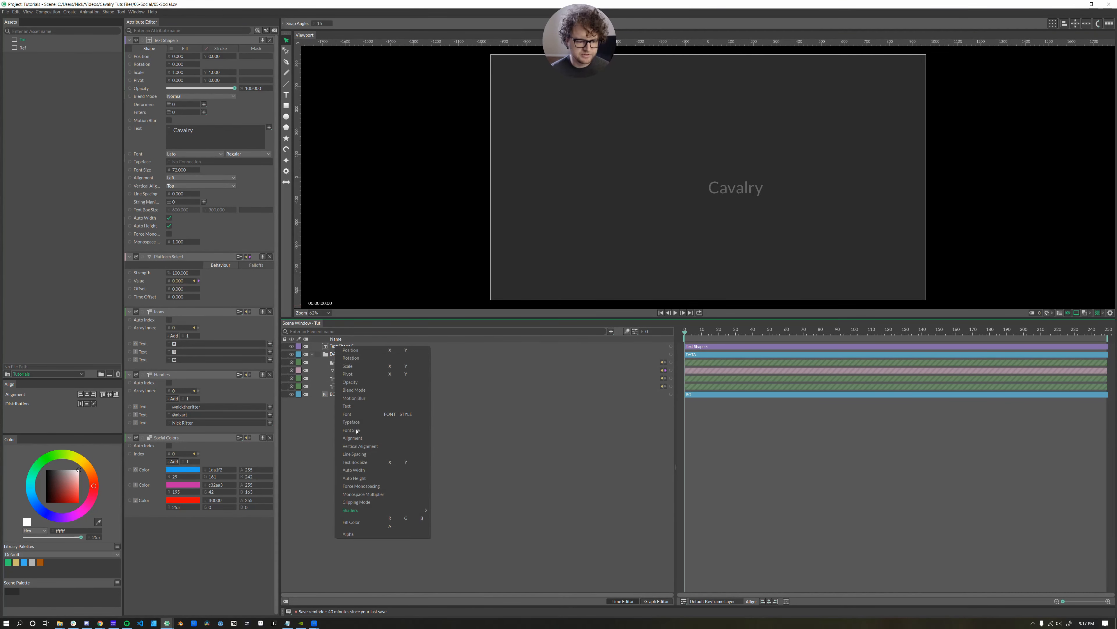
pyautogui.click(348, 407)
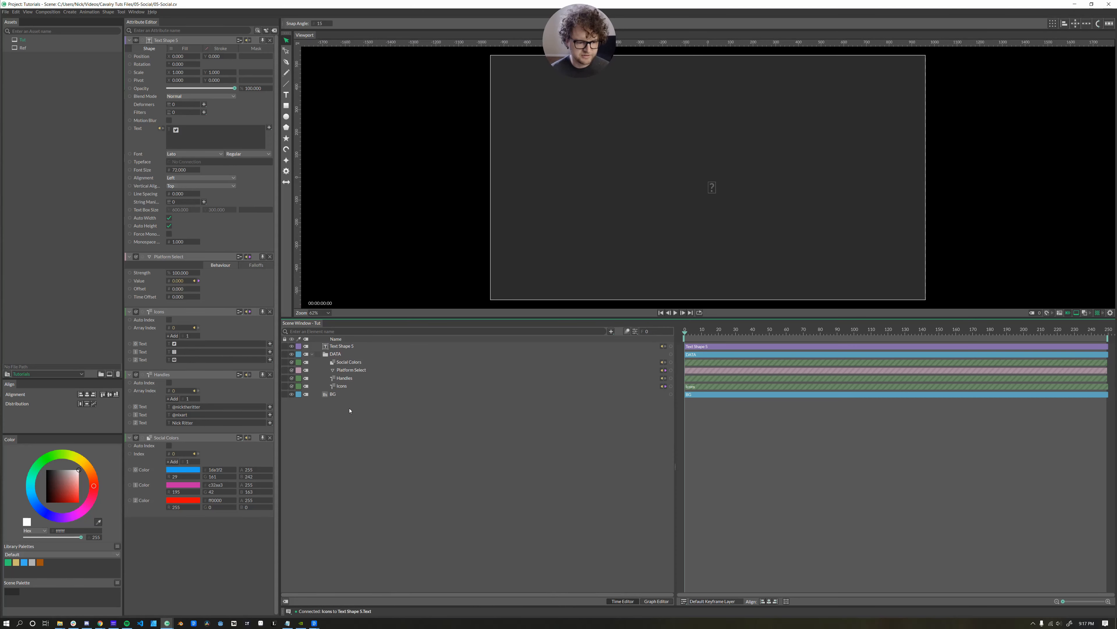
# Set the text shape's font to Font Awesome 5 Brands.
pyautogui.click(196, 155)
pyautogui.scroll(10, 199, 156)
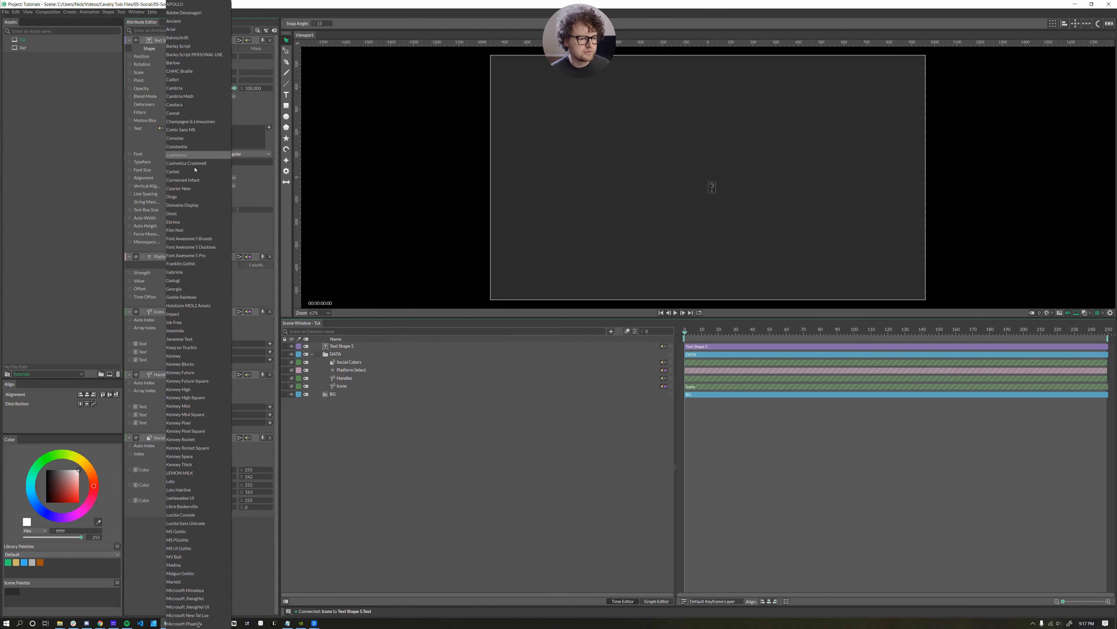
pyautogui.click(196, 241)
# Make the icon's fill colour white (ffffff).
pyautogui.click(185, 48)
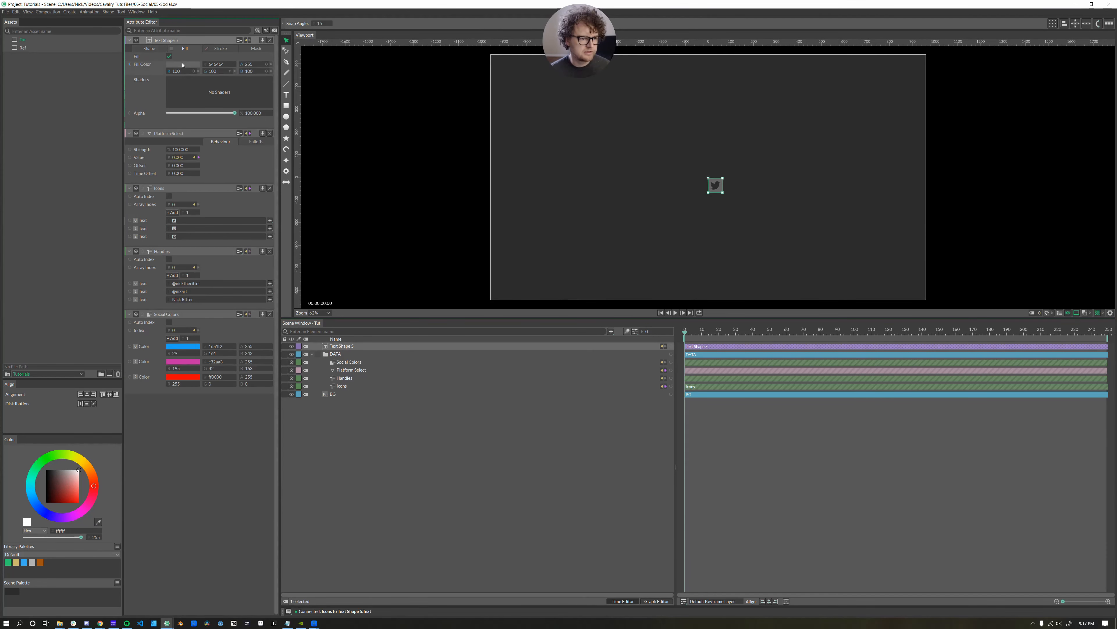
pyautogui.click(182, 64)
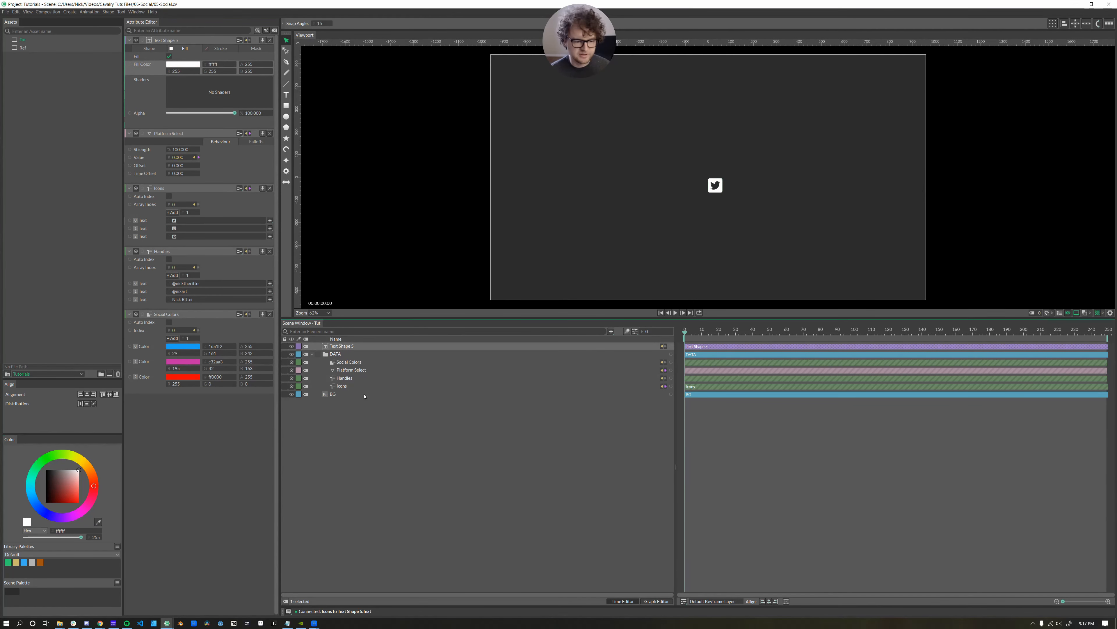
pyautogui.click(365, 406)
pyautogui.click(346, 346)
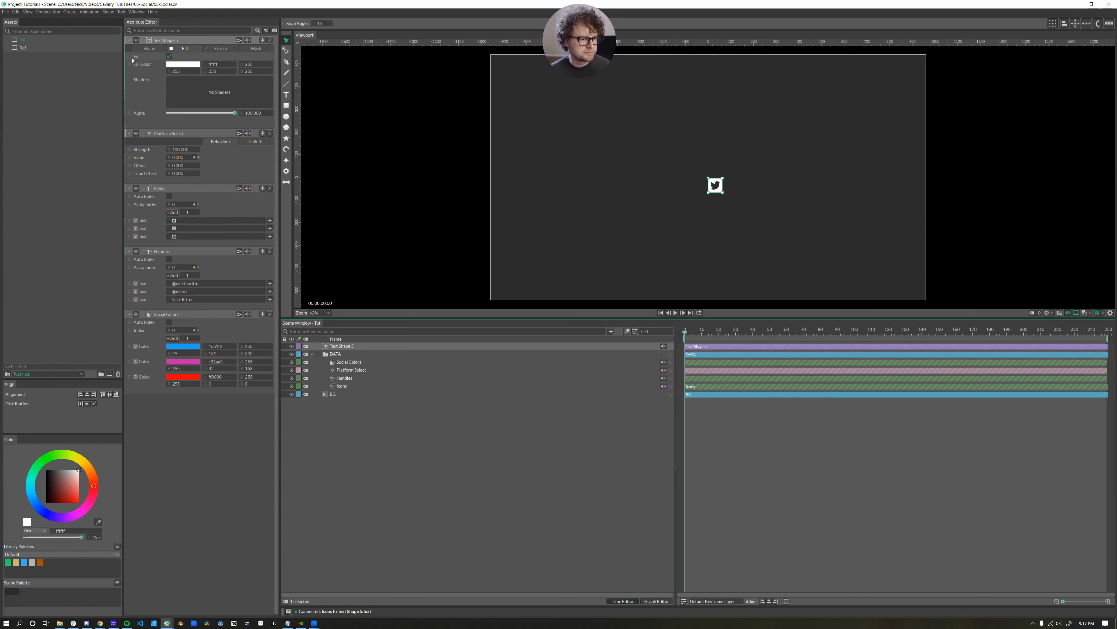
# Set the icon's Vertical Alignment to Middle to centre it in the frame.
pyautogui.click(149, 49)
pyautogui.click(175, 186)
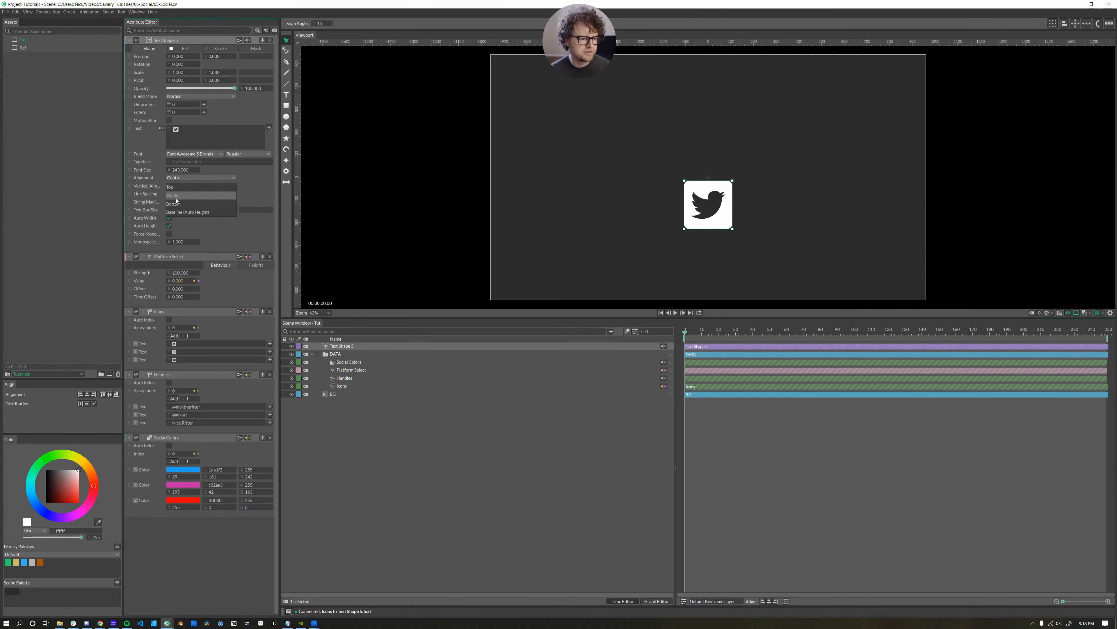
pyautogui.click(176, 196)
pyautogui.click(433, 414)
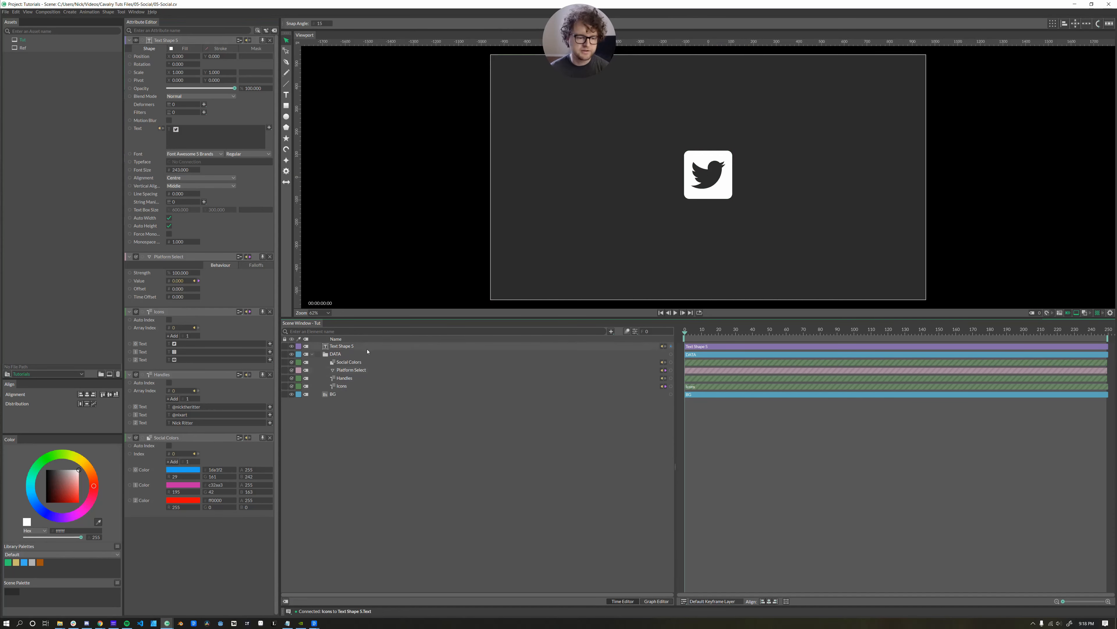
pyautogui.click(333, 387)
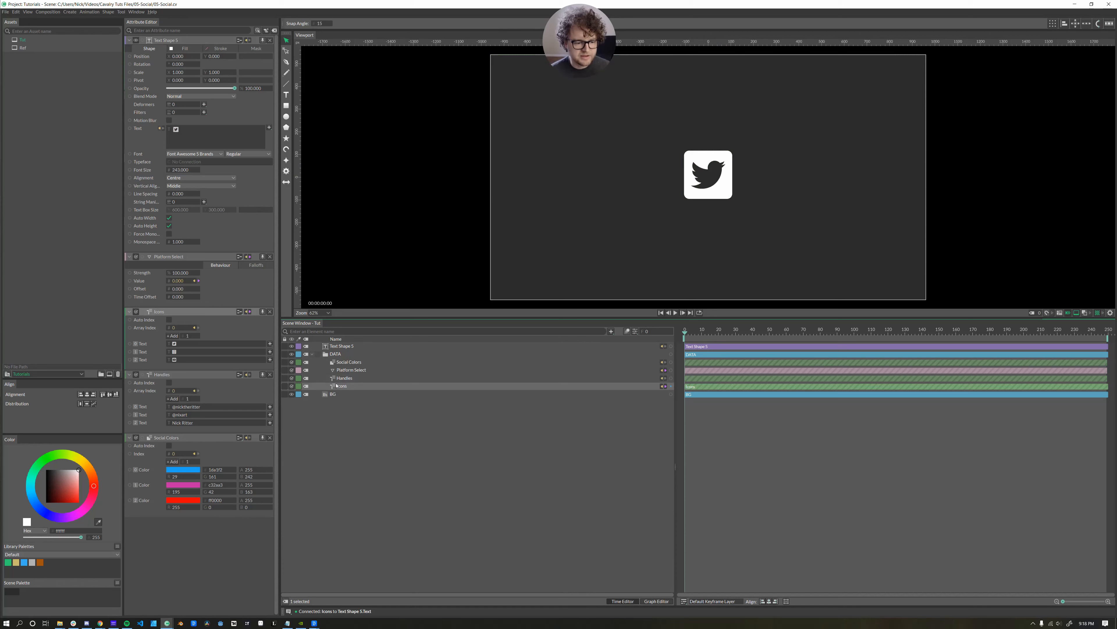
pyautogui.click(343, 379)
pyautogui.click(343, 387)
pyautogui.click(343, 378)
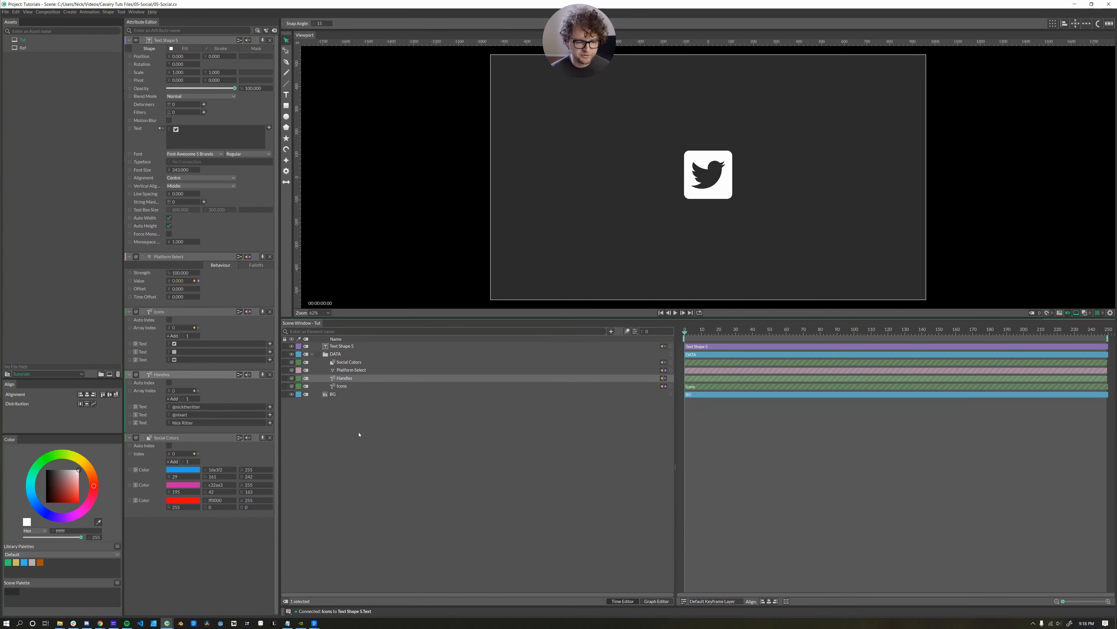
pyautogui.click(359, 433)
pyautogui.hotkey('ctrl', '.')
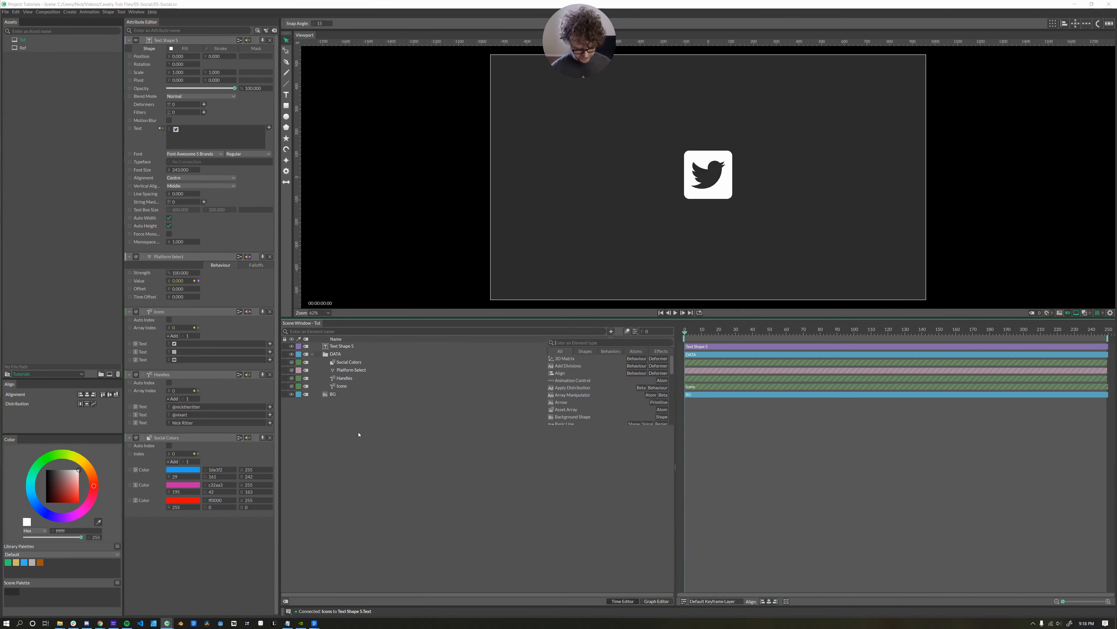
pyautogui.write('text')
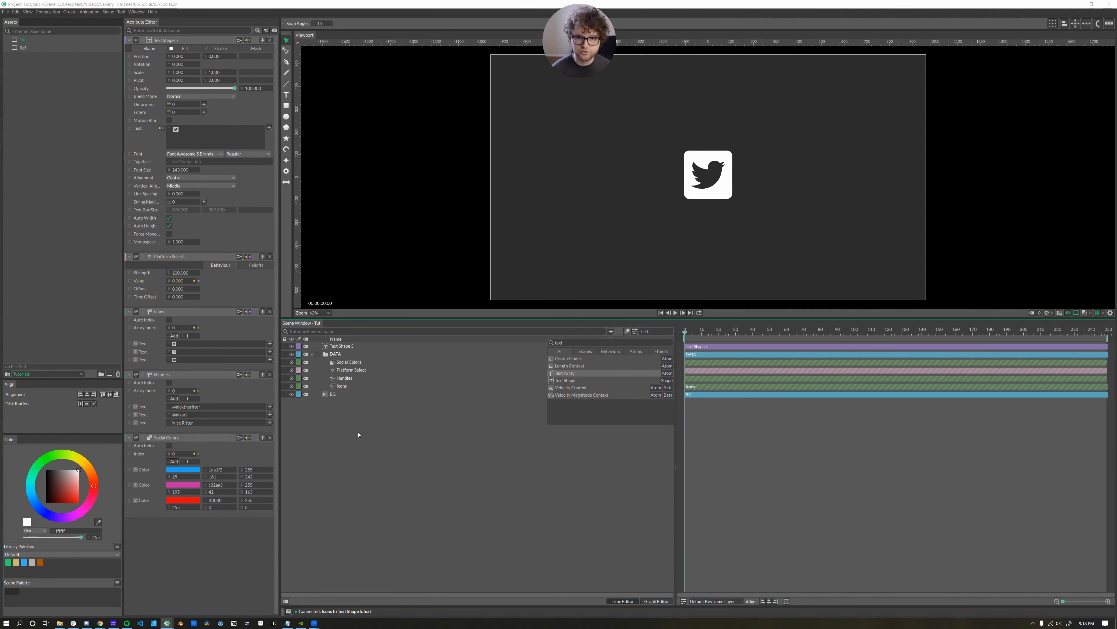
pyautogui.press('Escape')
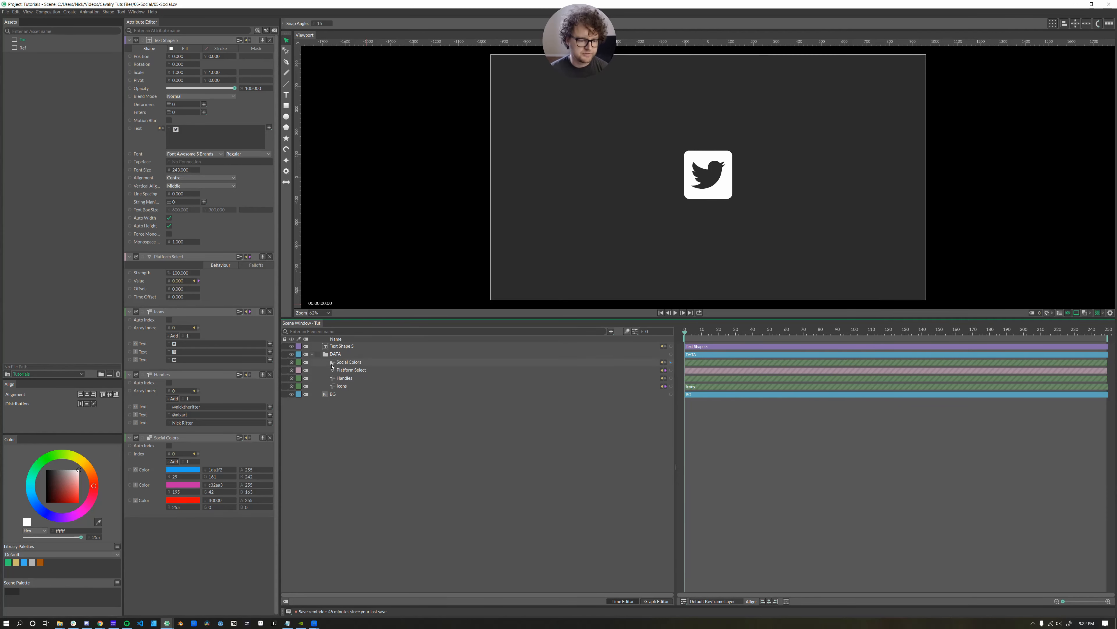
# Try Auto Index on Handles and linking Platform Select to its Array Index, then undo.
pyautogui.click(336, 361)
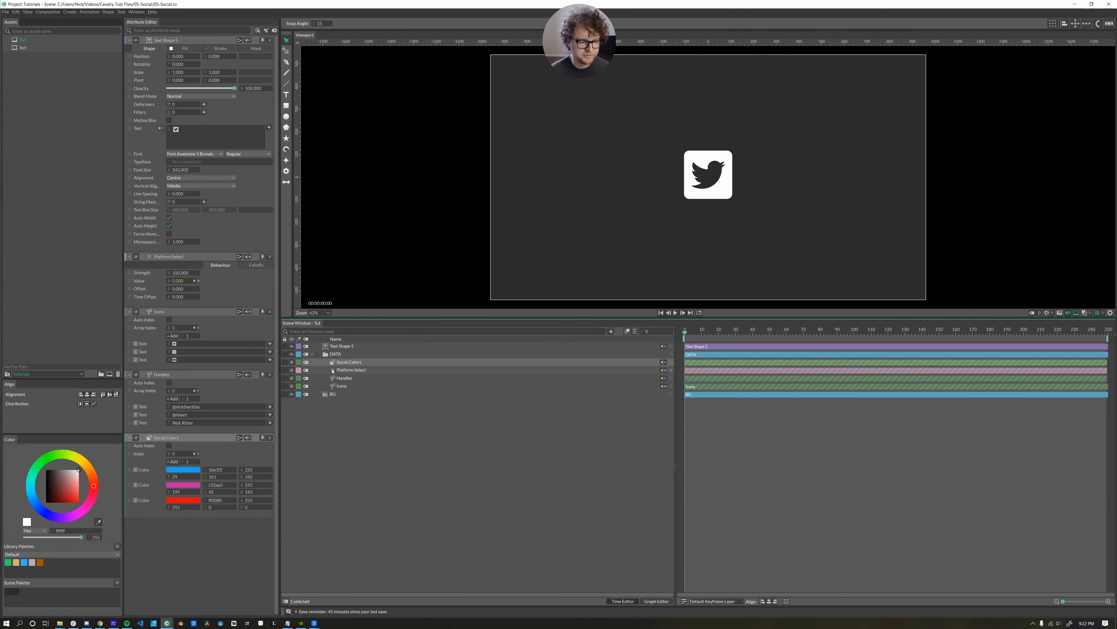
pyautogui.click(341, 377)
pyautogui.click(169, 383)
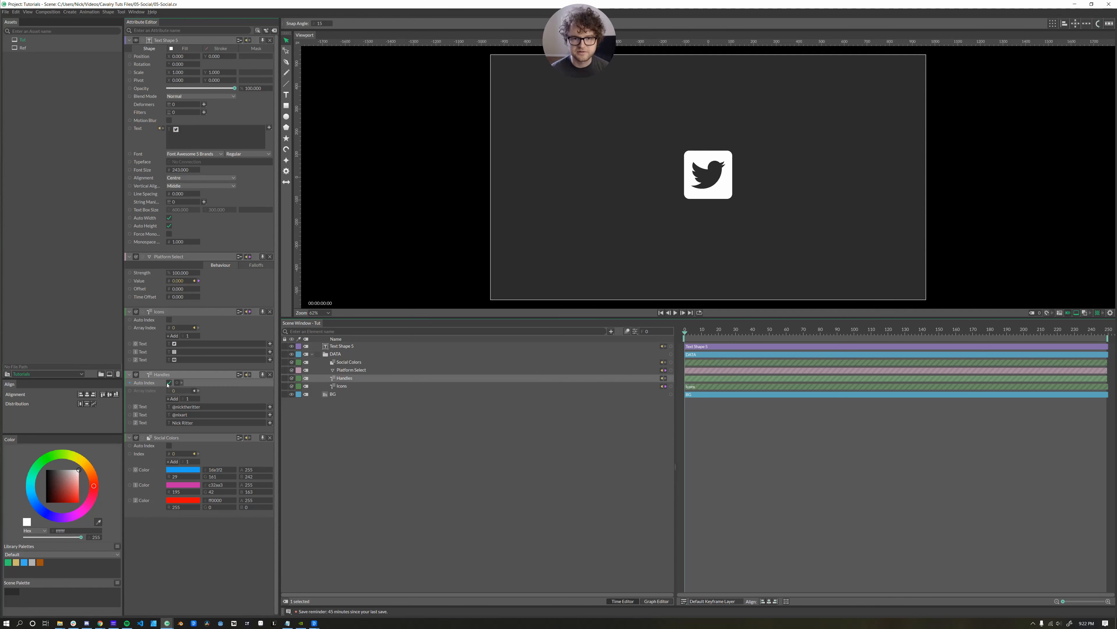
pyautogui.click(169, 383)
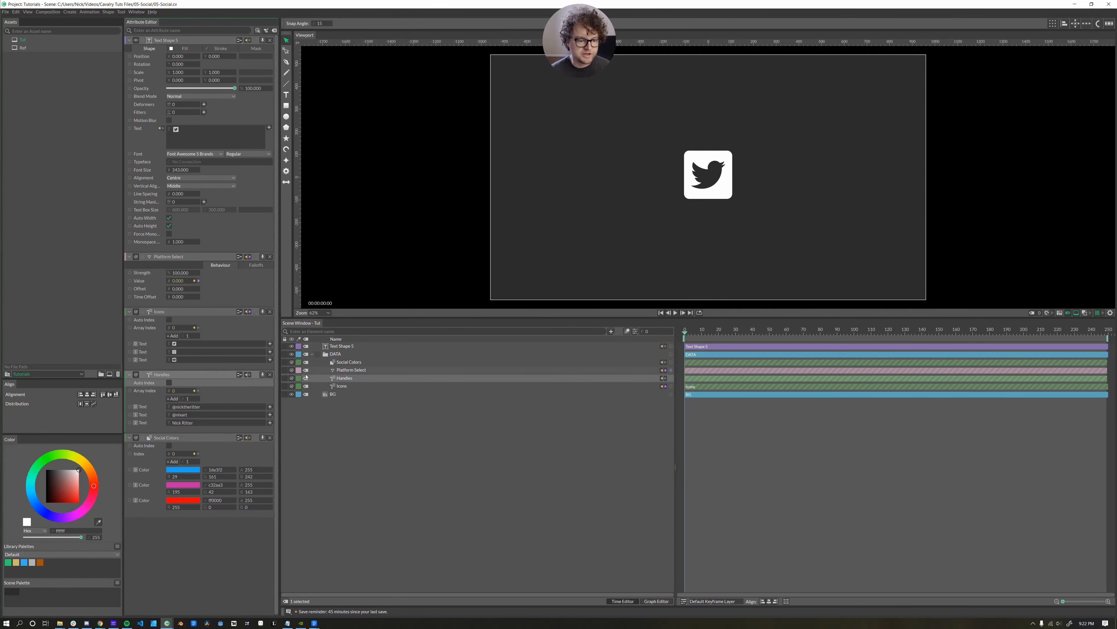
pyautogui.click(339, 370)
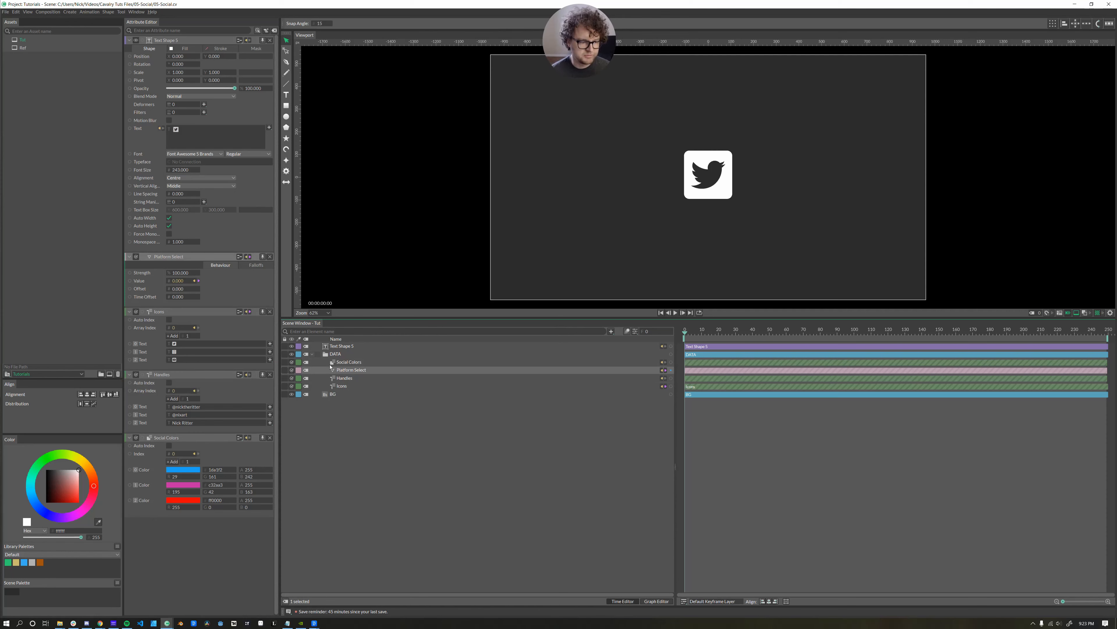
pyautogui.moveTo(143, 258)
pyautogui.mouseDown()
pyautogui.moveTo(172, 382)
pyautogui.moveTo(147, 391)
pyautogui.moveTo(154, 385)
pyautogui.moveTo(156, 453)
pyautogui.moveTo(148, 271)
pyautogui.mouseUp()
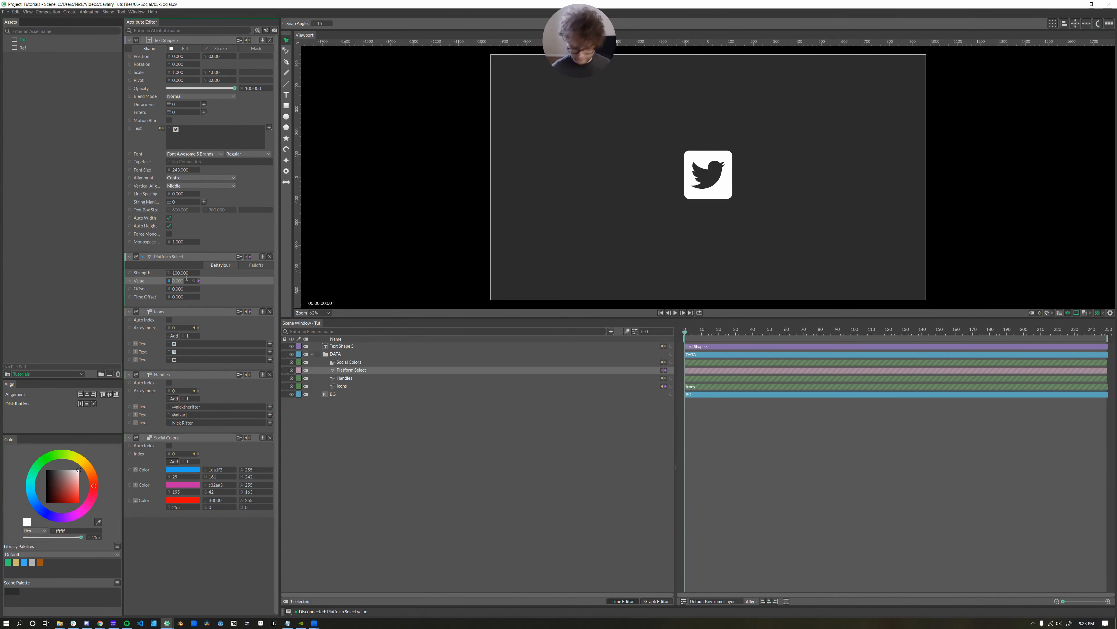
pyautogui.hotkey('ctrl', 'z')
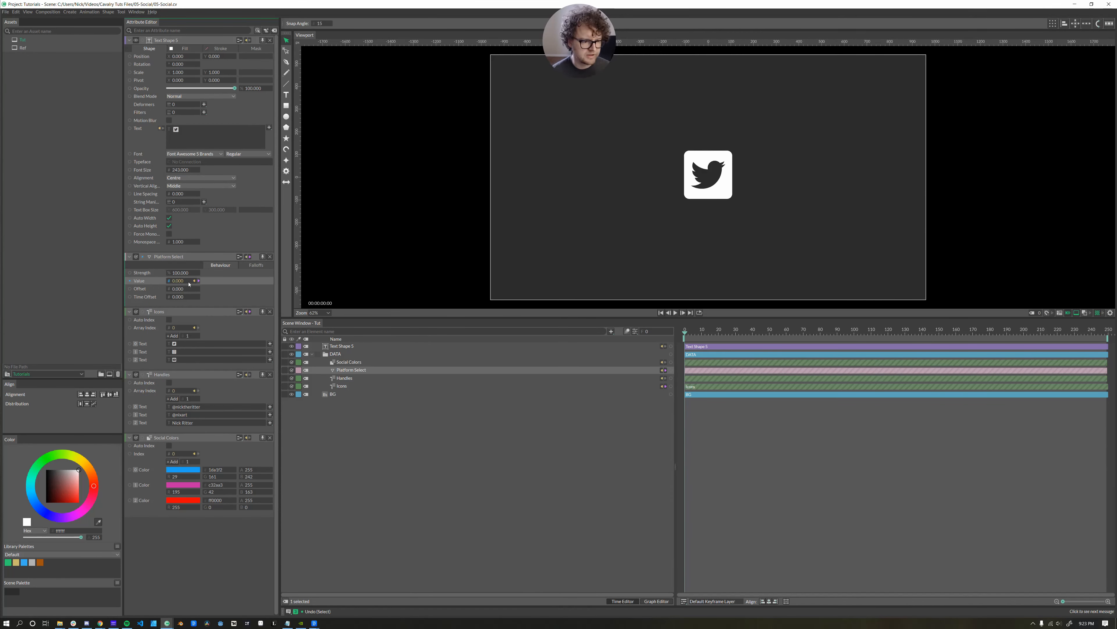
# Disconnect Platform Select's Value from Dynamic Index and link Social Colors to the icon's Fill Color.
pyautogui.click(198, 281)
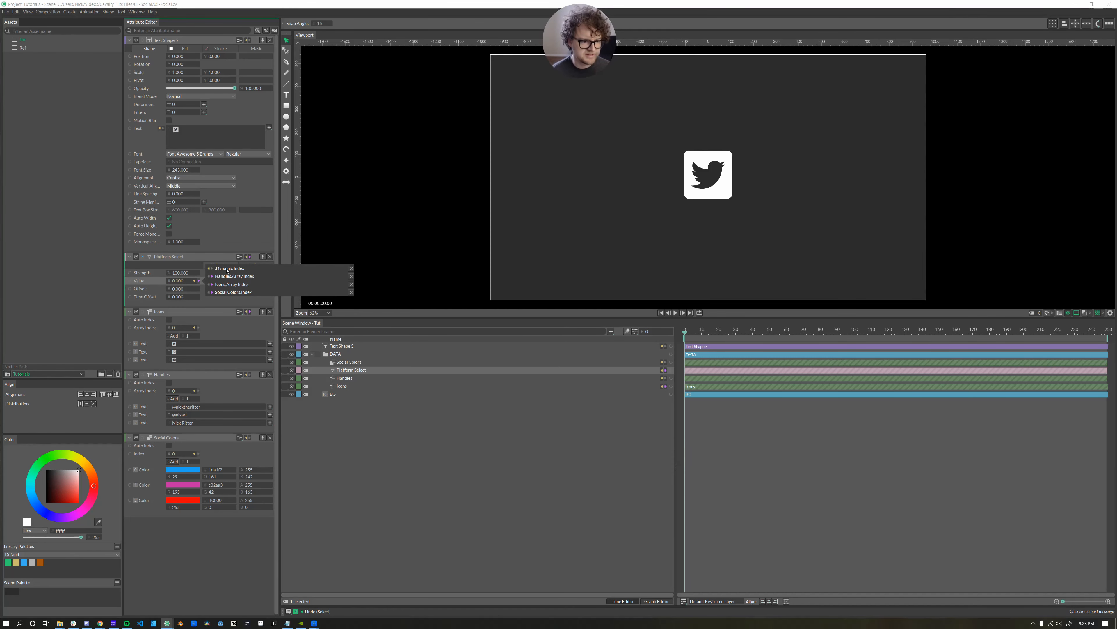
pyautogui.click(351, 268)
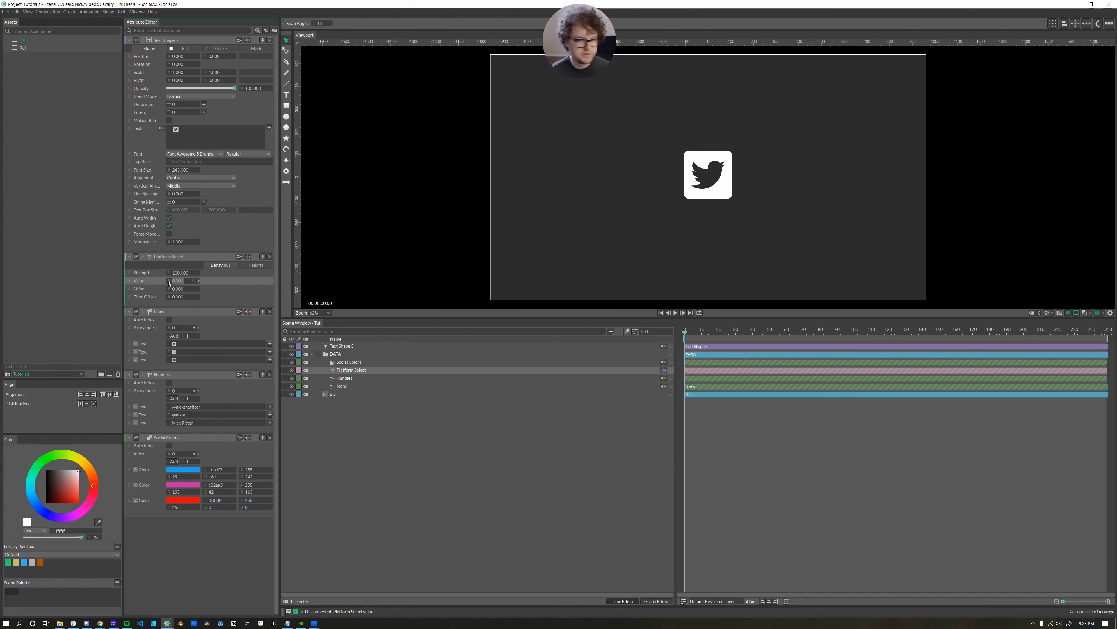
pyautogui.moveTo(169, 282); pyautogui.dragTo(169, 283)
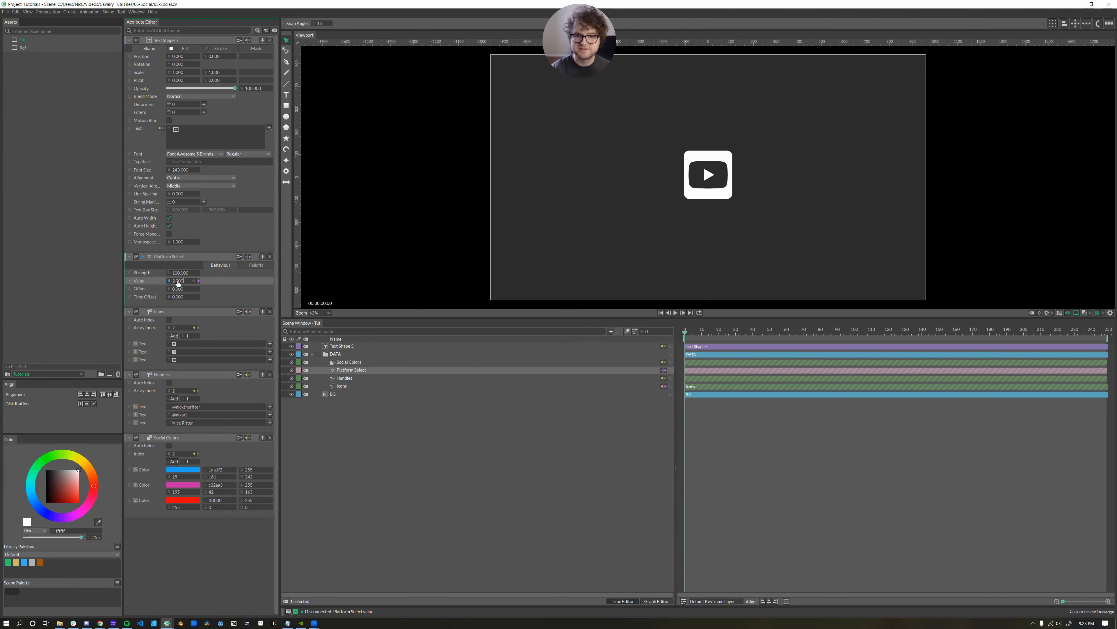
pyautogui.click(373, 365)
pyautogui.moveTo(677, 362); pyautogui.dragTo(341, 349)
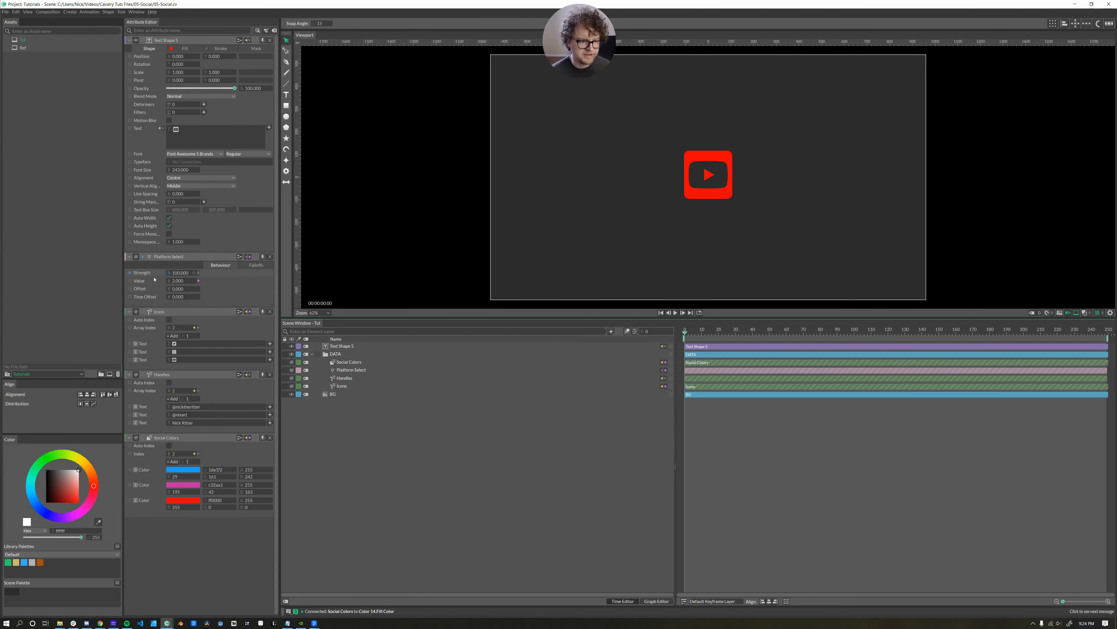
# Set Platform Select's Value to 0 for Twitter, then 1 for the pink Instagram icon.
pyautogui.click(178, 281)
pyautogui.write('0')
pyautogui.press('Return')
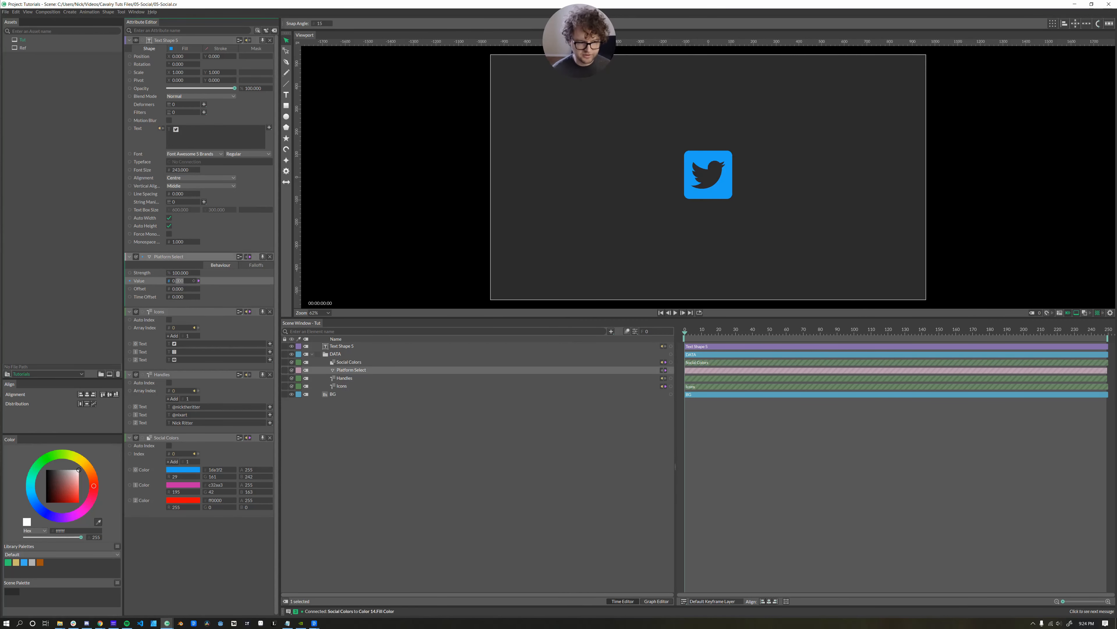
pyautogui.click(178, 280)
pyautogui.write('1')
pyautogui.press('Return')
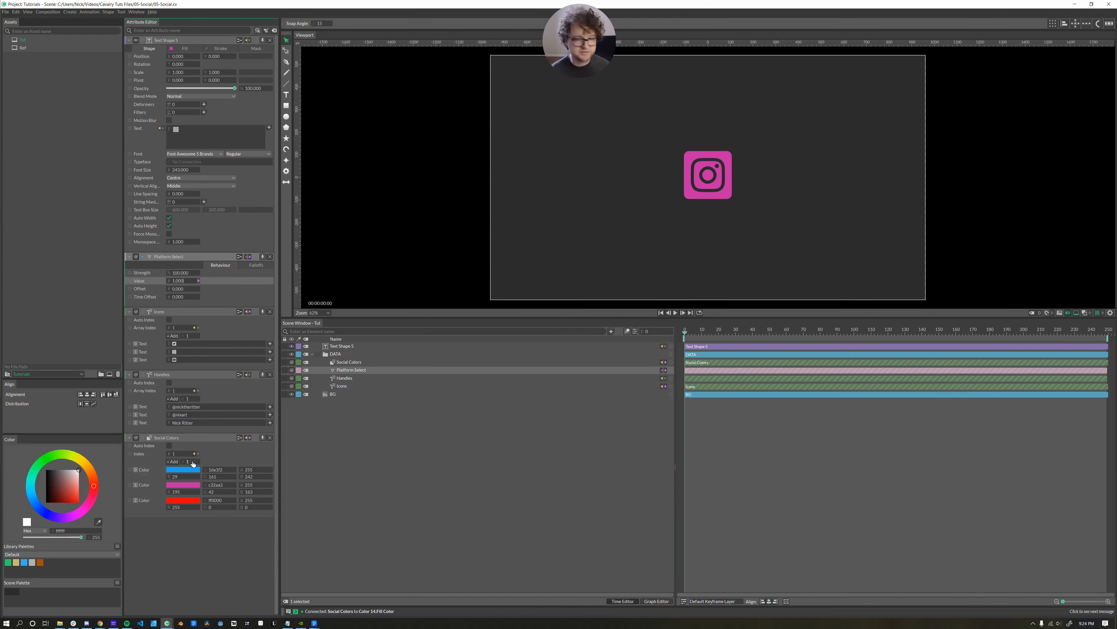
pyautogui.click(344, 362)
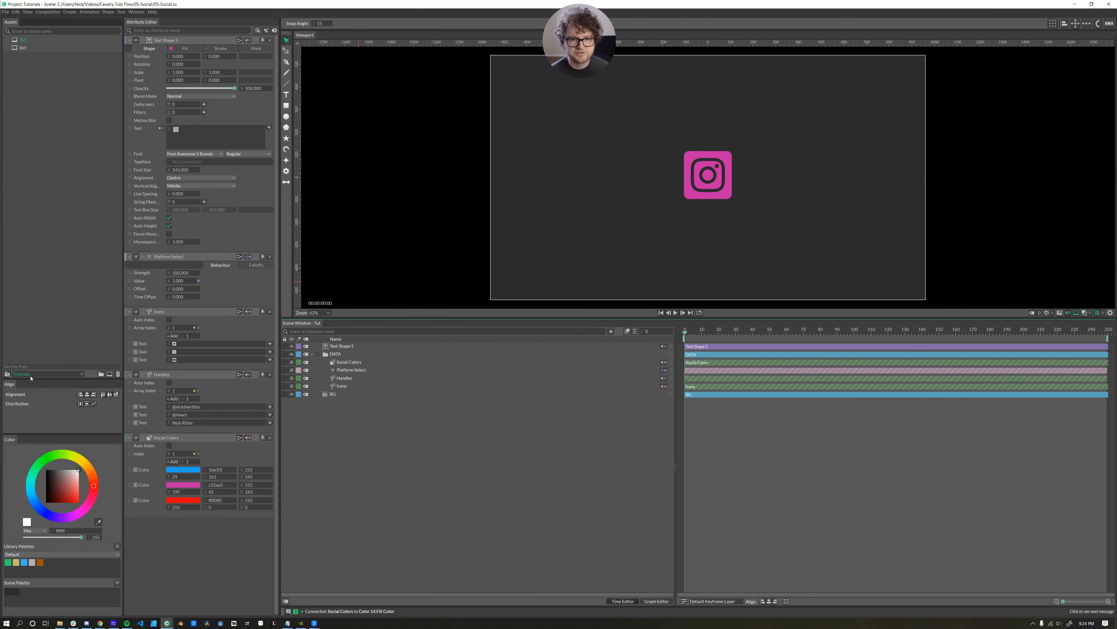
# Set the project folder to 05-Social in Project Settings.
pyautogui.click(7, 374)
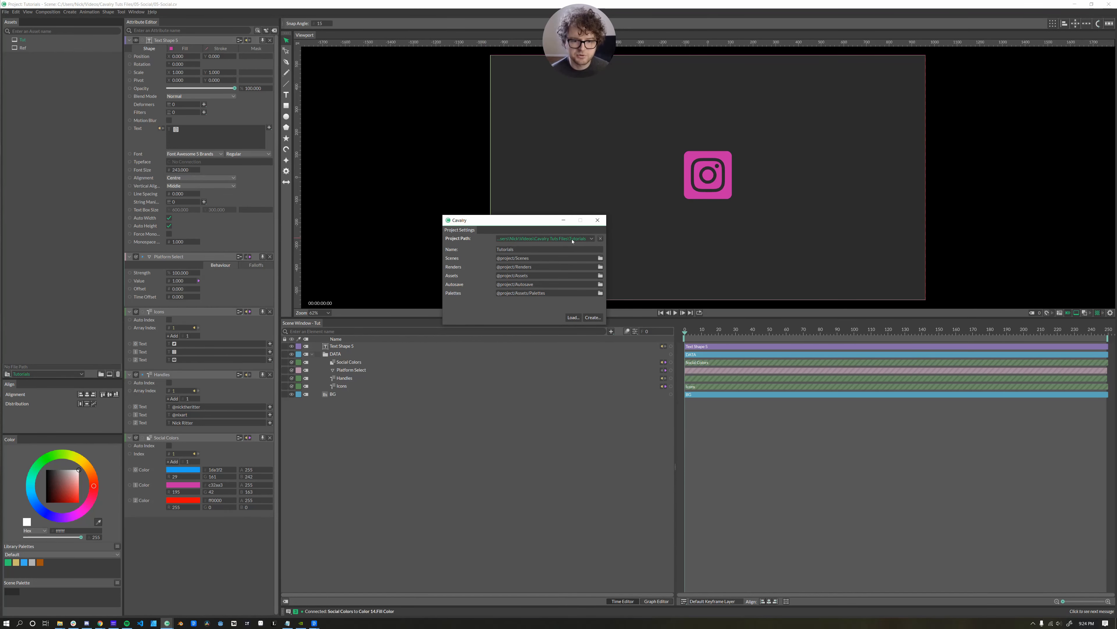
pyautogui.click(596, 319)
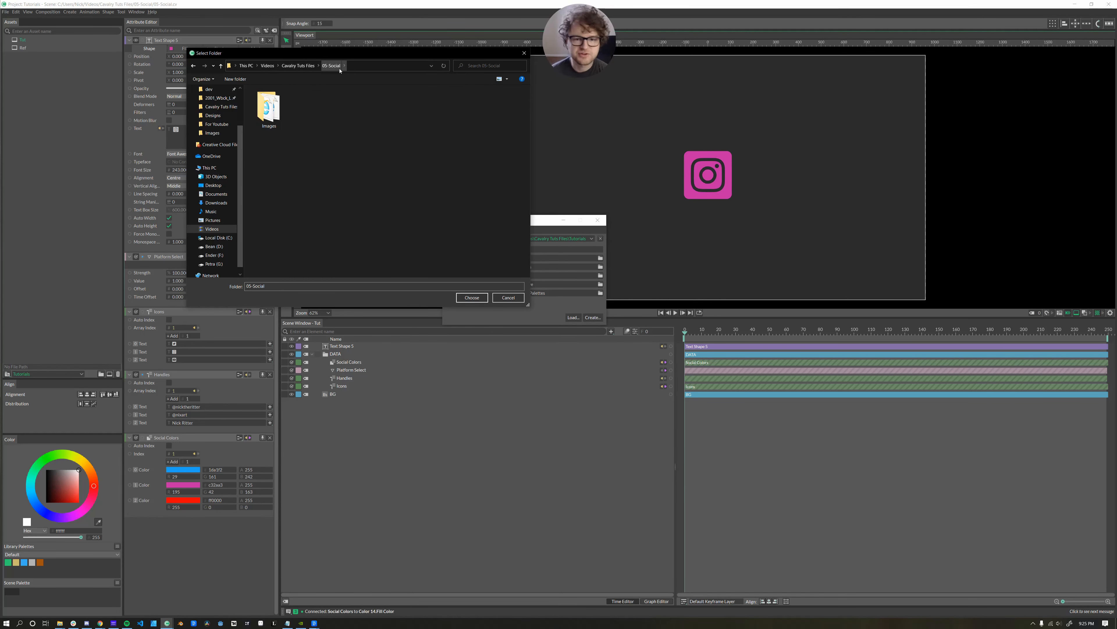
pyautogui.click(471, 298)
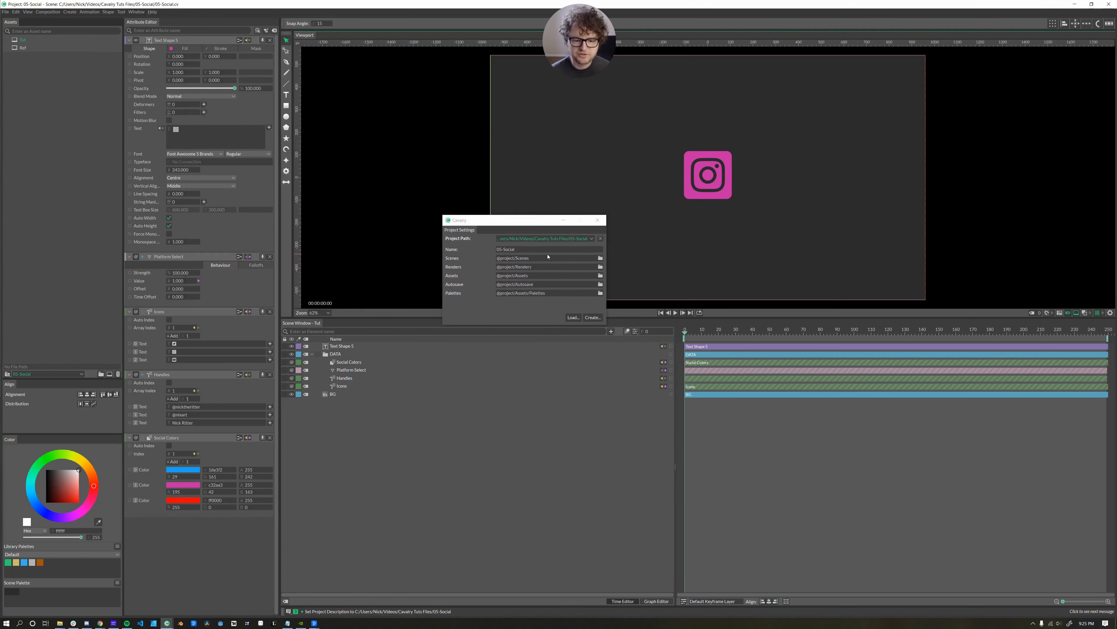
# Close Project Settings and delete the Images folder from 05-Social in File Explorer.
pyautogui.click(598, 220)
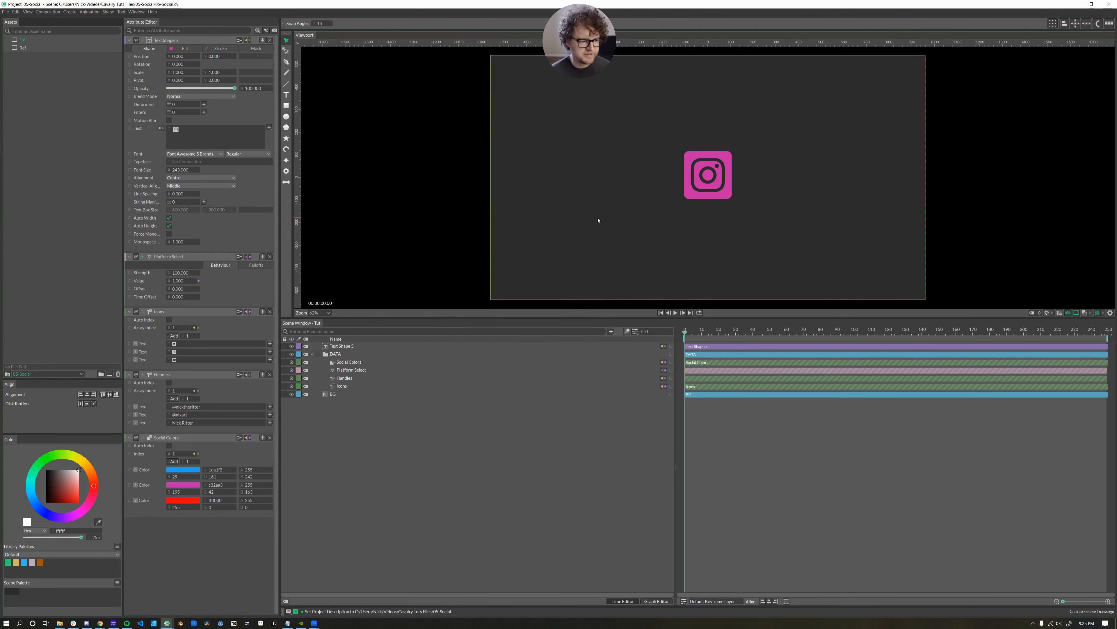
pyautogui.hotkey('alt', 'Tab')
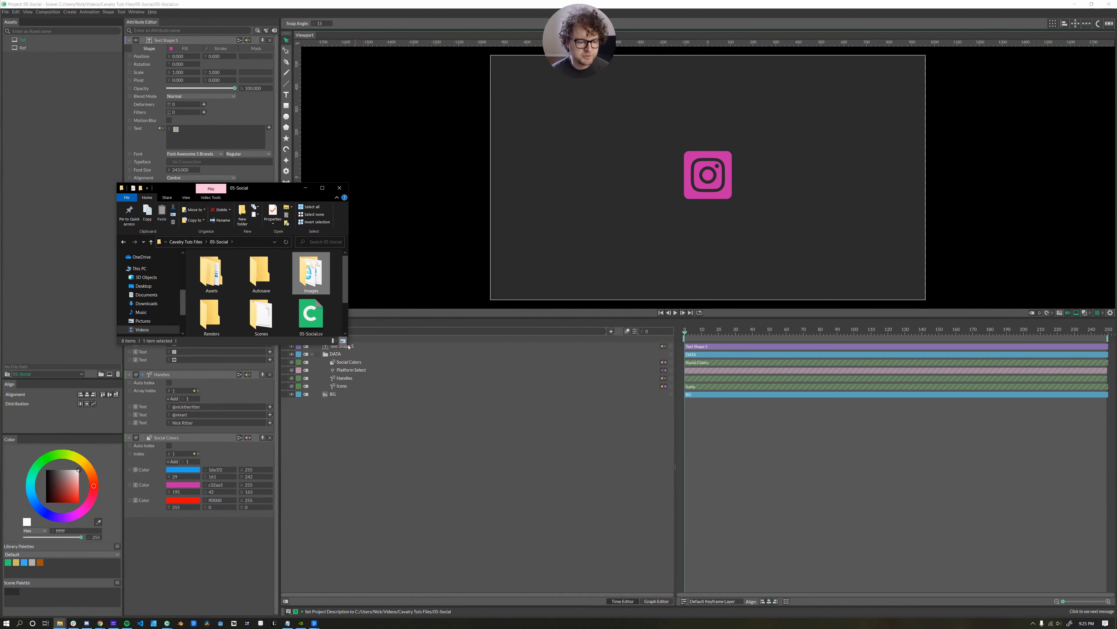
pyautogui.moveTo(348, 346); pyautogui.dragTo(435, 409)
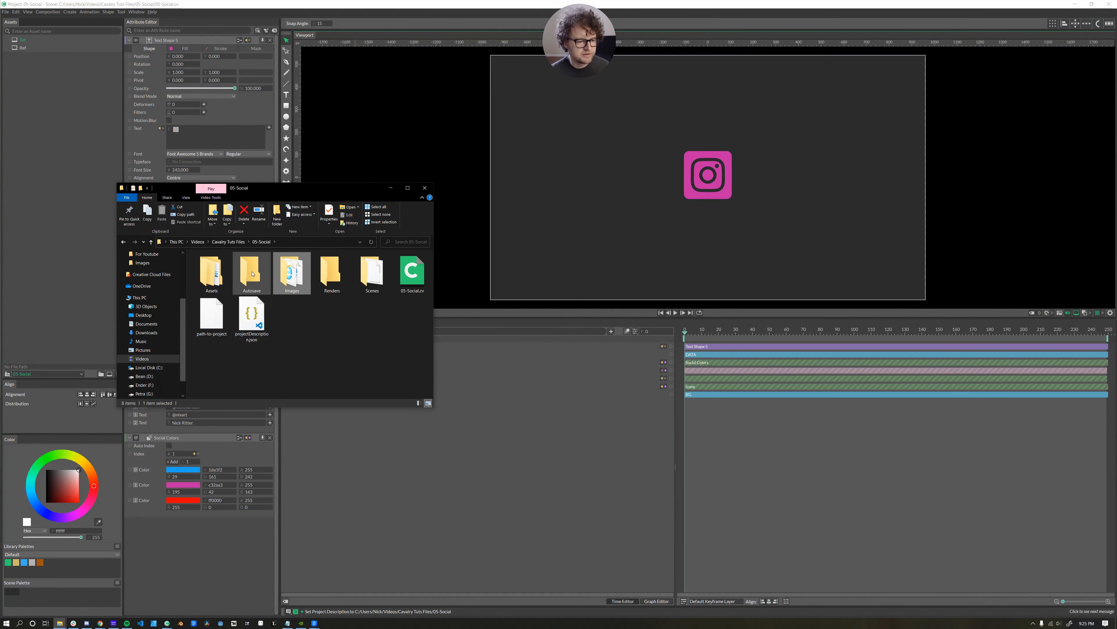
pyautogui.click(243, 211)
pyautogui.click(266, 332)
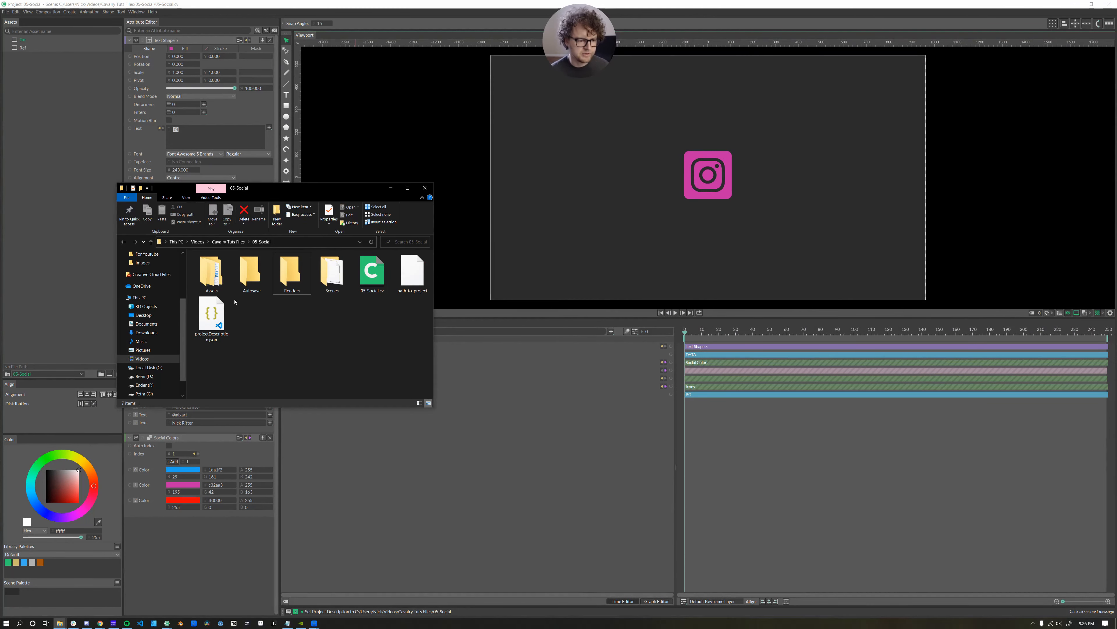
pyautogui.moveTo(308, 187); pyautogui.dragTo(672, 160)
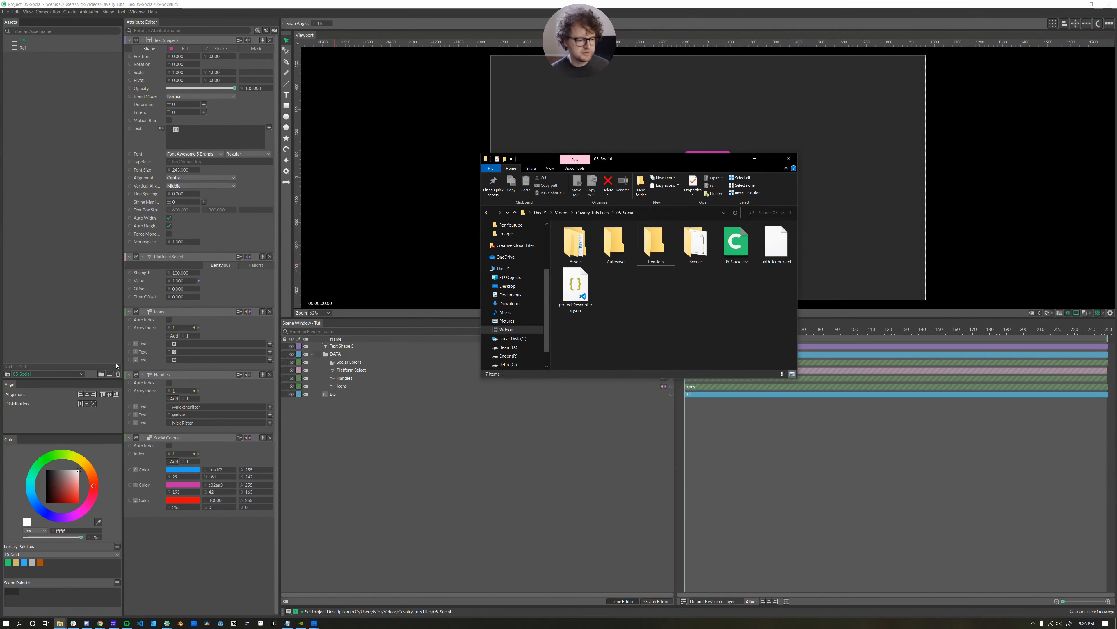
# Compare the 05-Social folders with the Project Settings paths and open the empty Renders folder.
pyautogui.click(6, 373)
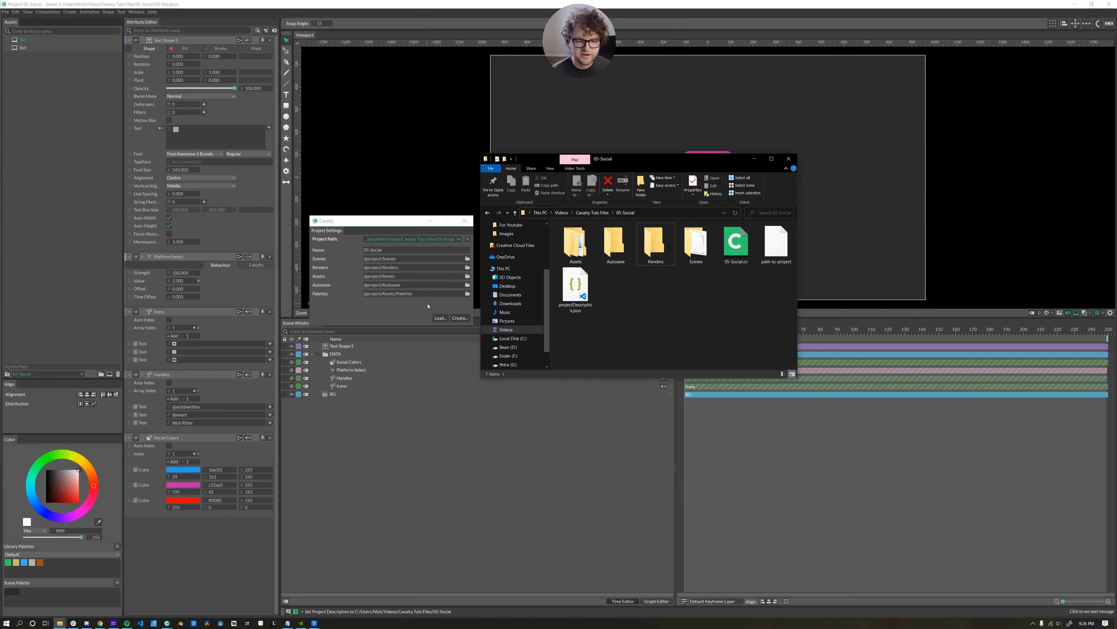
pyautogui.click(576, 244)
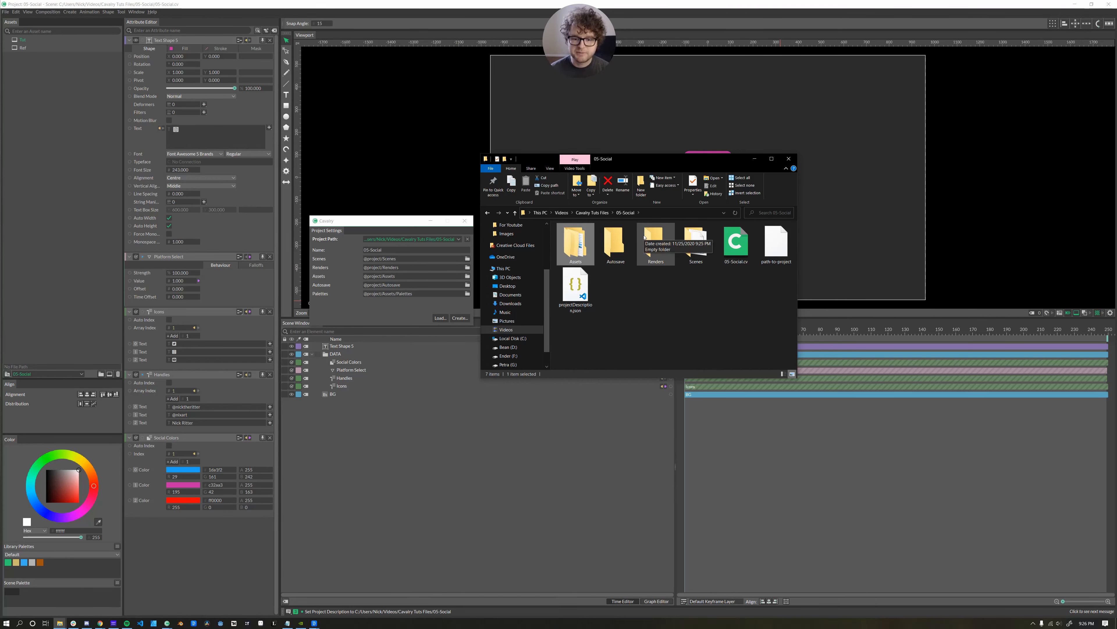
pyautogui.doubleClick(648, 240)
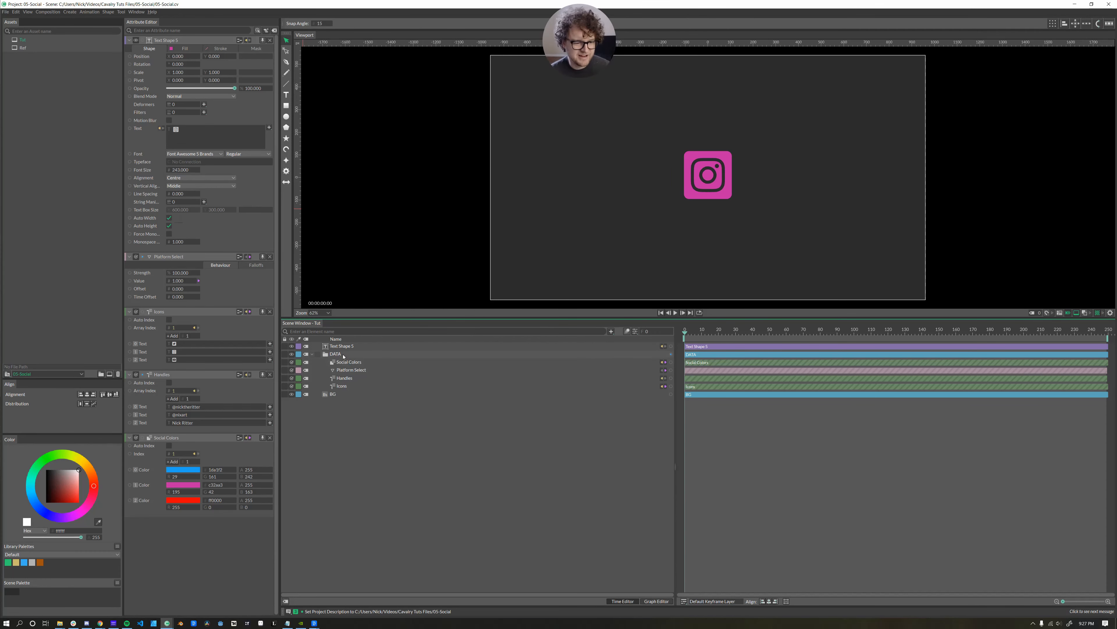
# Rename the icon text layer to ICON and the second text layer to HANDLE.
pyautogui.click(312, 355)
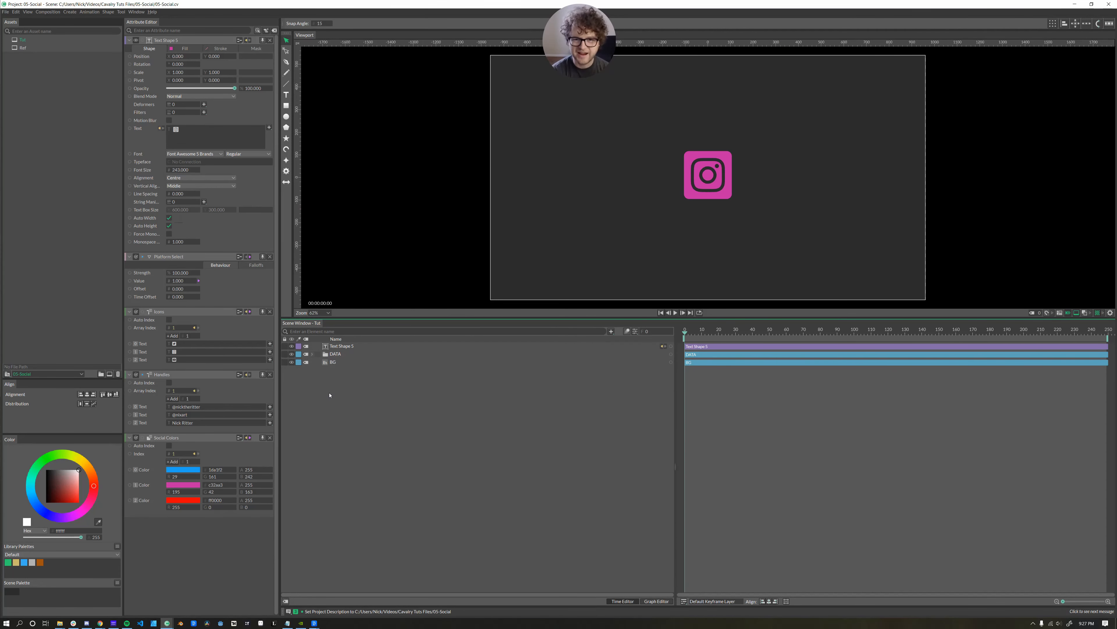
pyautogui.click(313, 355)
pyautogui.click(339, 346)
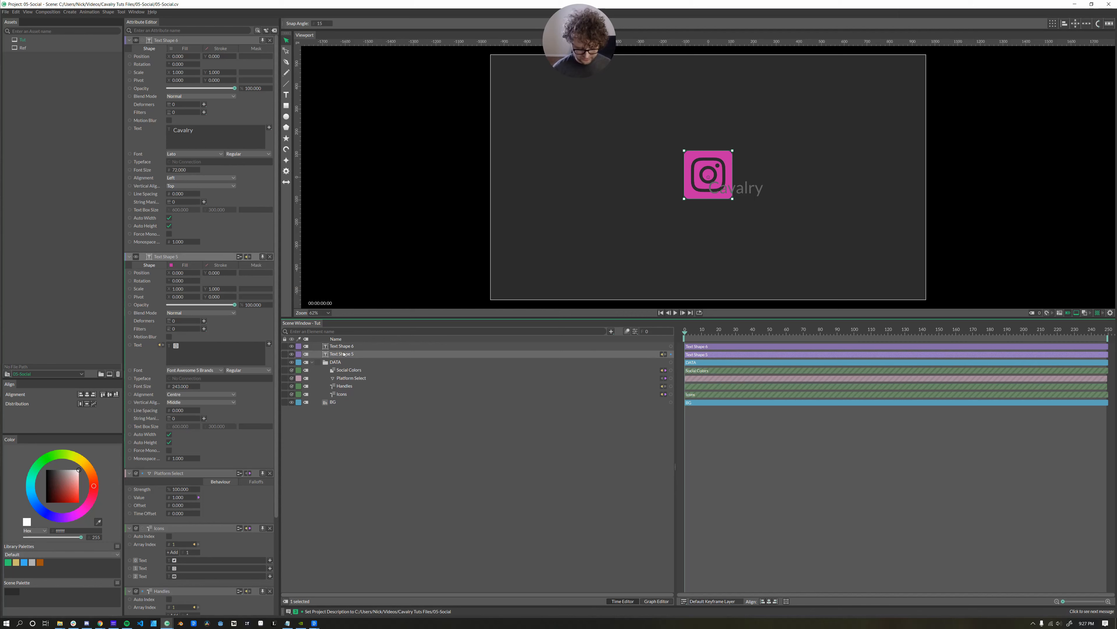
pyautogui.doubleClick(344, 354)
pyautogui.write('ICONS')
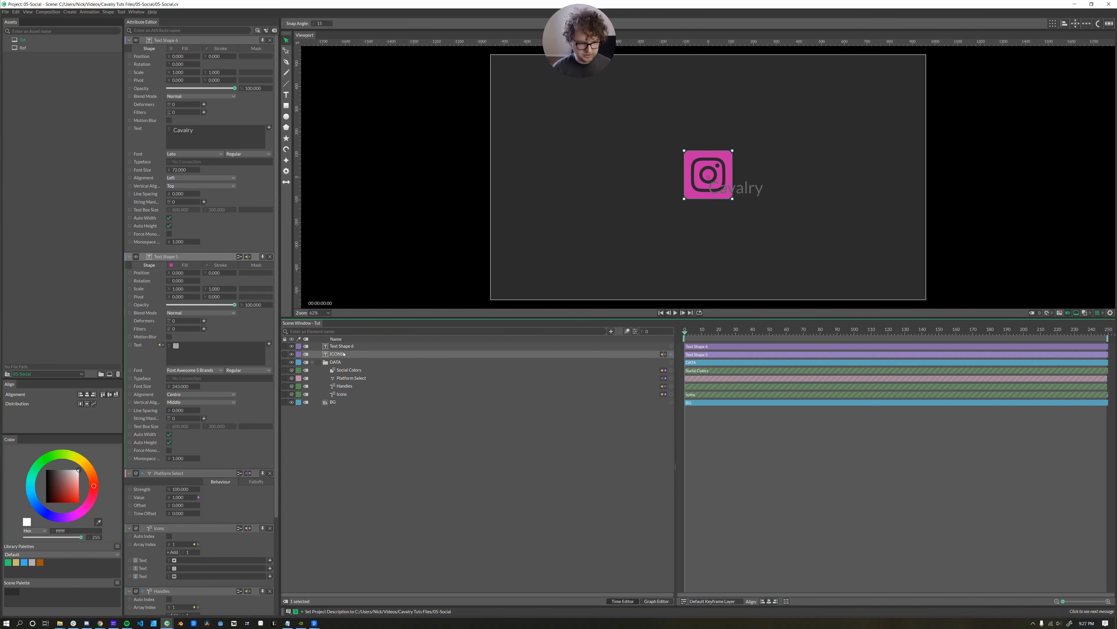
pyautogui.press('Return')
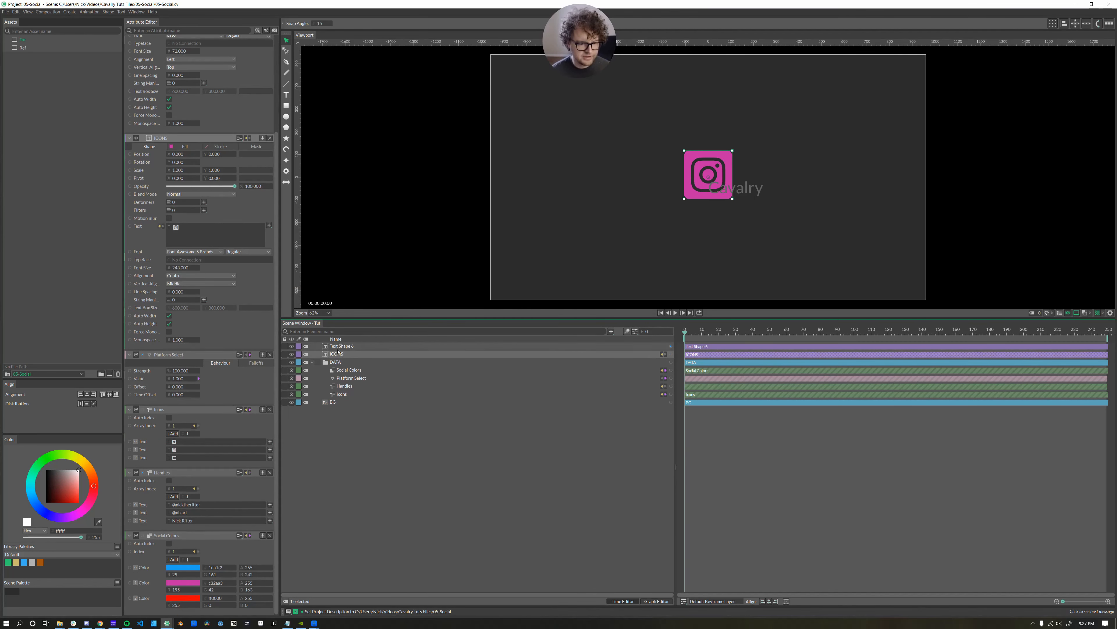
pyautogui.click(340, 346)
pyautogui.doubleClick(340, 346)
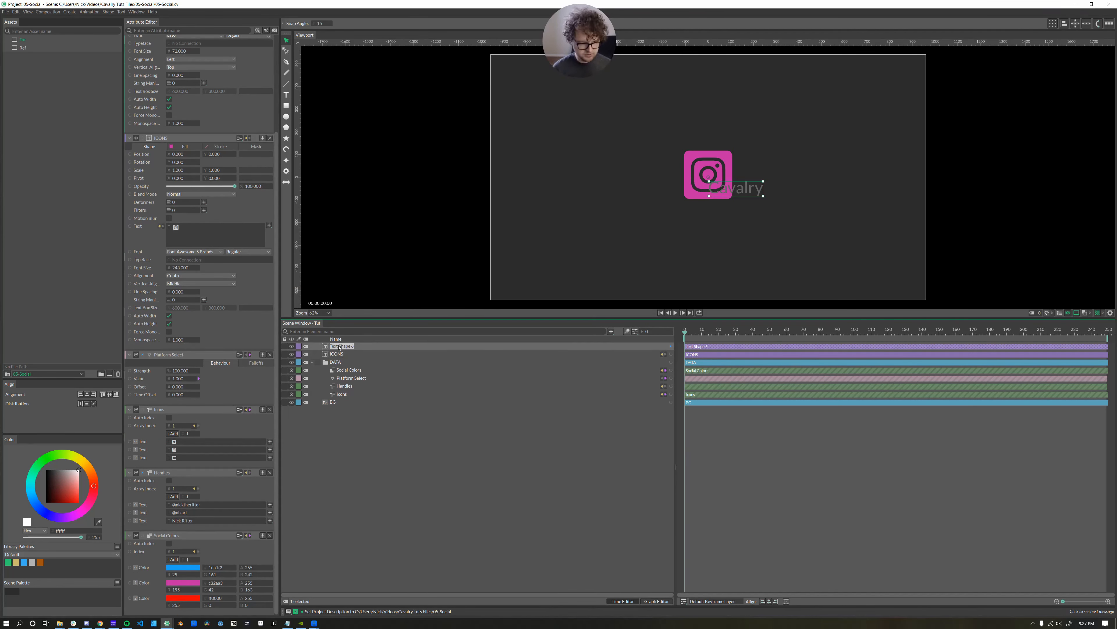
pyautogui.write('HANDLE')
pyautogui.click(340, 355)
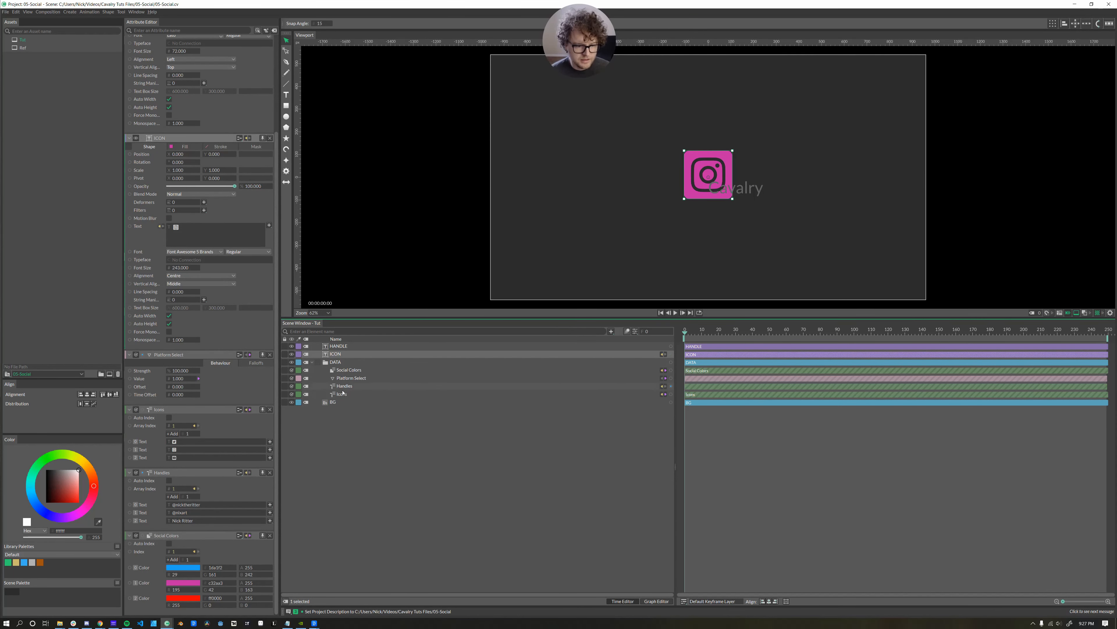
# Connect the Handles list to the HANDLE layer's Text and collapse the DATA group.
pyautogui.click(528, 388)
pyautogui.moveTo(671, 386); pyautogui.dragTo(339, 349)
pyautogui.click(350, 410)
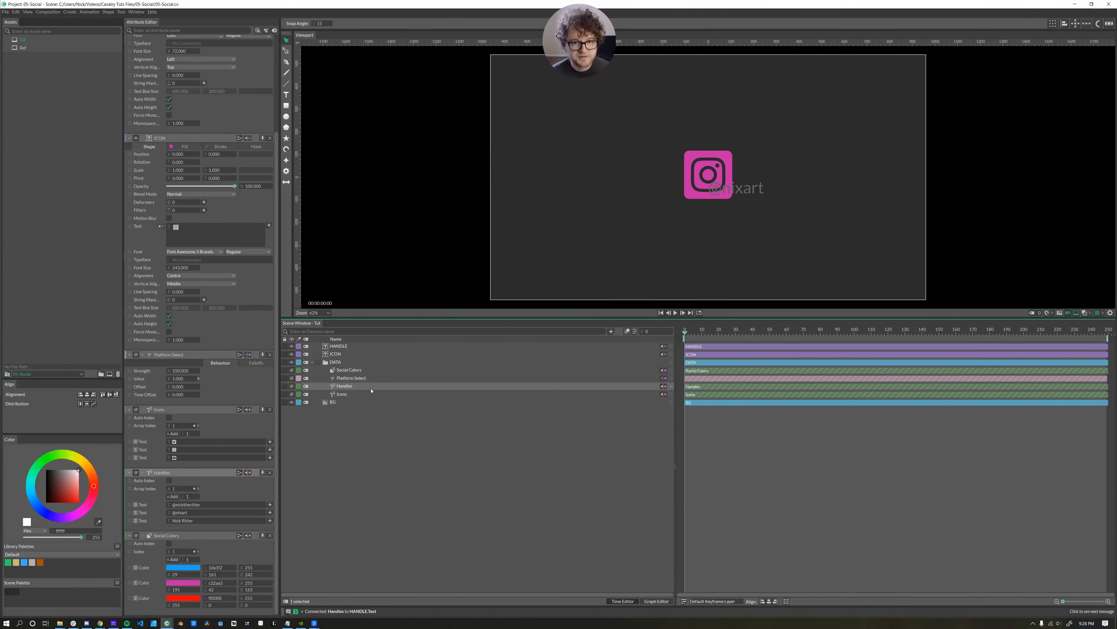
pyautogui.click(312, 362)
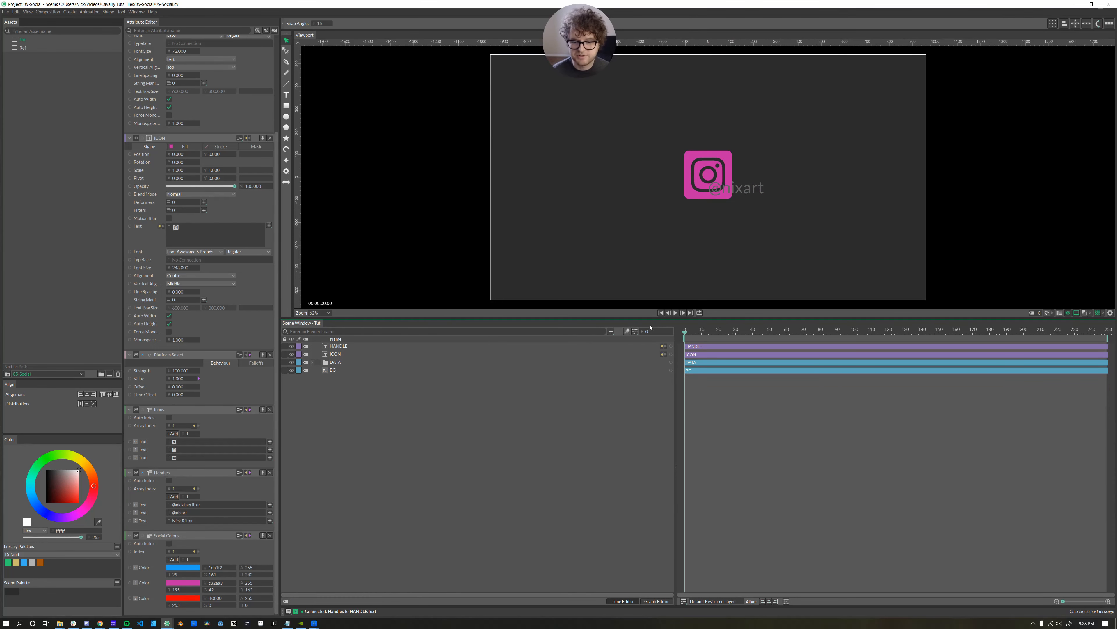
# Float the Scene Settings window and set the frame height to 260.
pyautogui.click(635, 332)
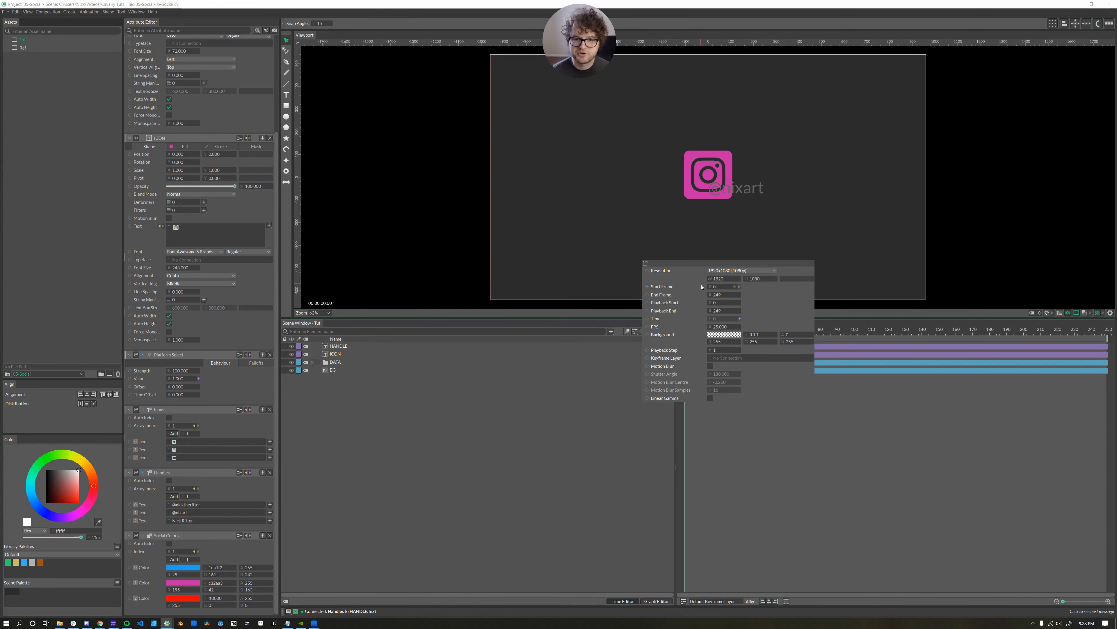
pyautogui.click(645, 264)
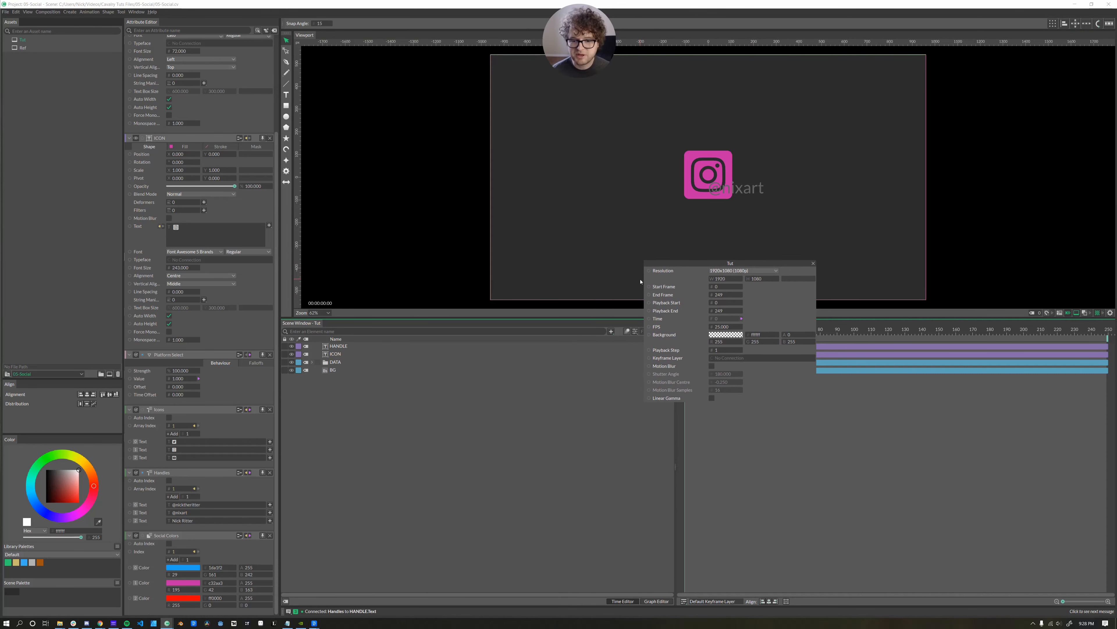
pyautogui.moveTo(740, 264); pyautogui.dragTo(566, 353)
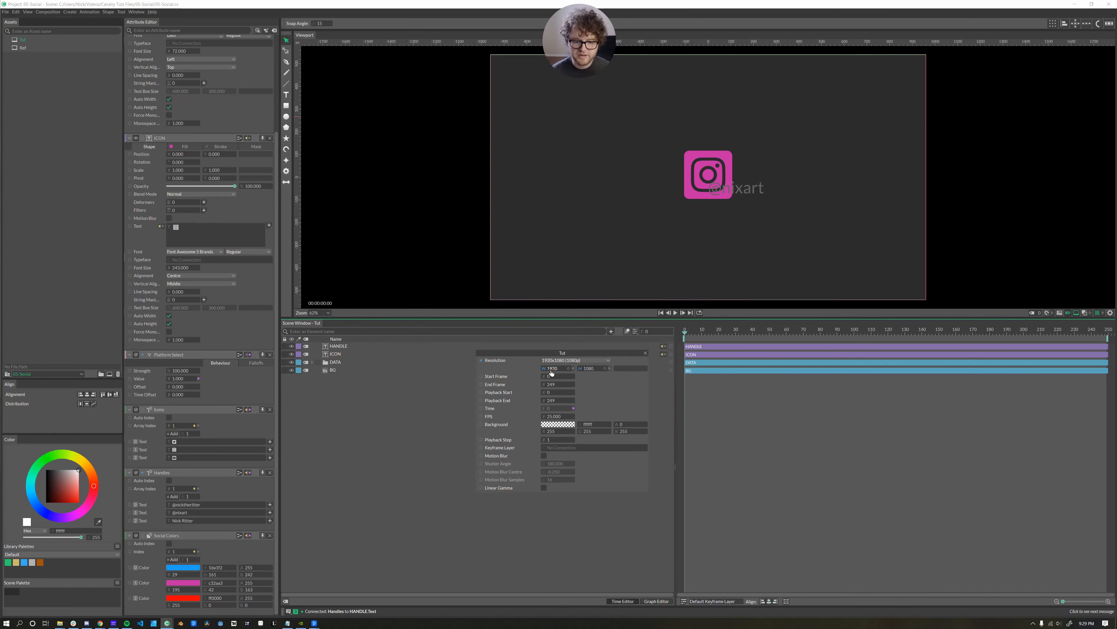
pyautogui.click(591, 368)
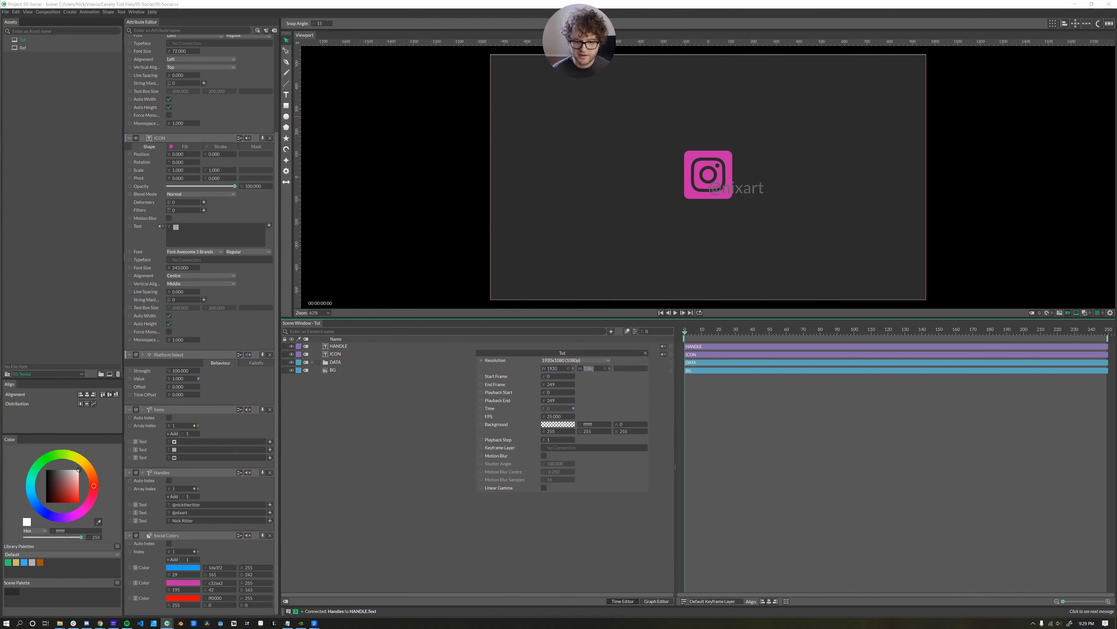
pyautogui.write('250')
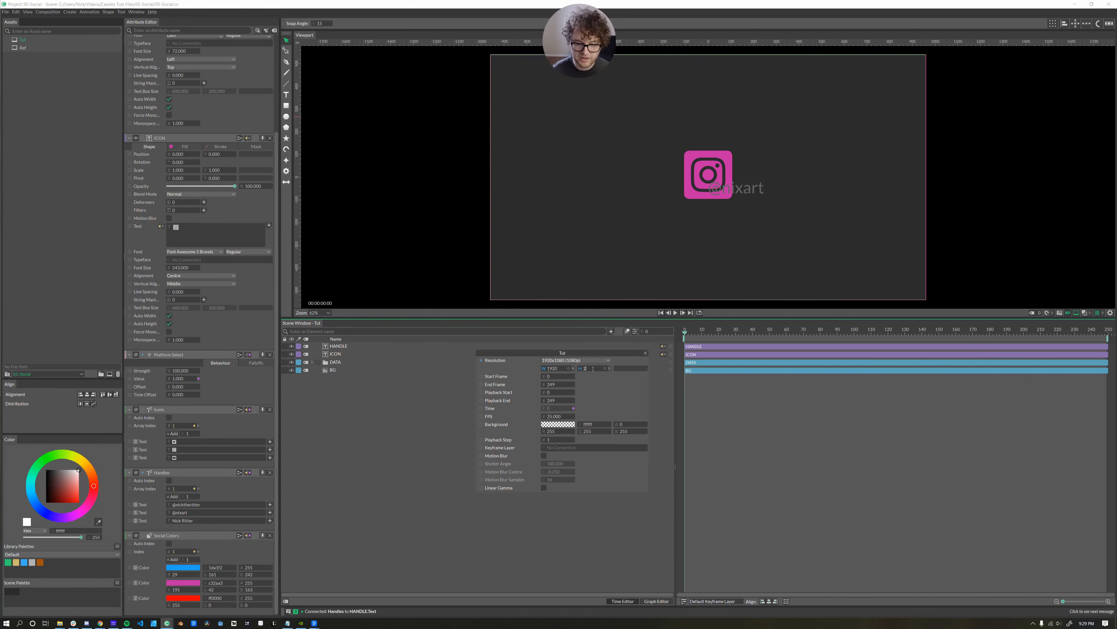
pyautogui.press('Return')
pyautogui.click(593, 369)
pyautogui.write('260')
pyautogui.press('Return')
# Set the Tut scene's end frame to 30 and close the scene settings.
pyautogui.press('Tab')
pyautogui.press('Tab')
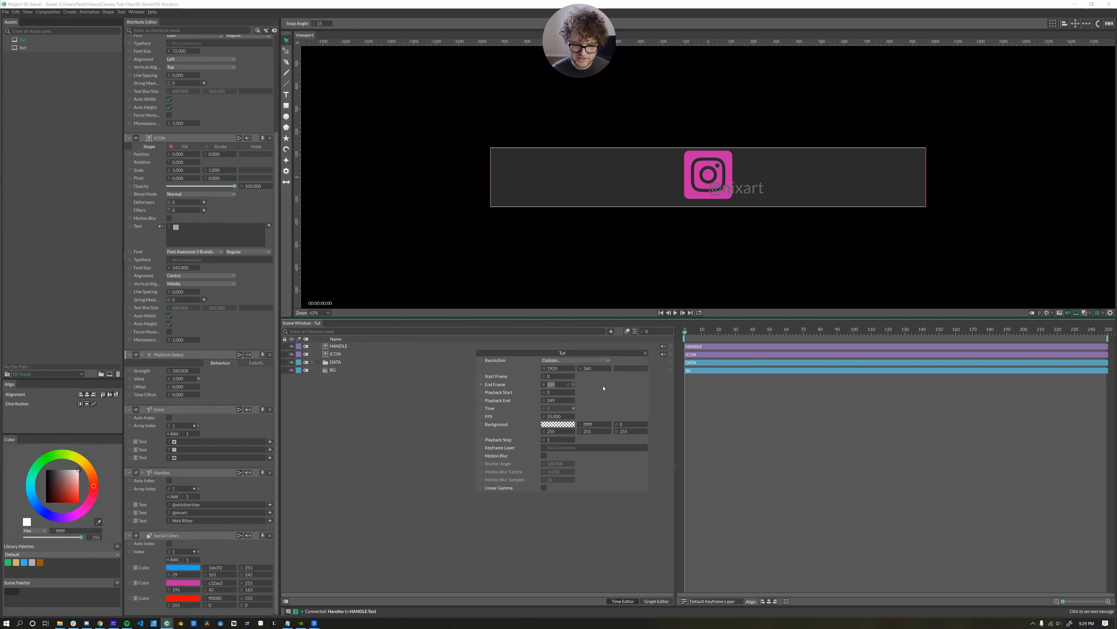
pyautogui.write('30')
pyautogui.press('Return')
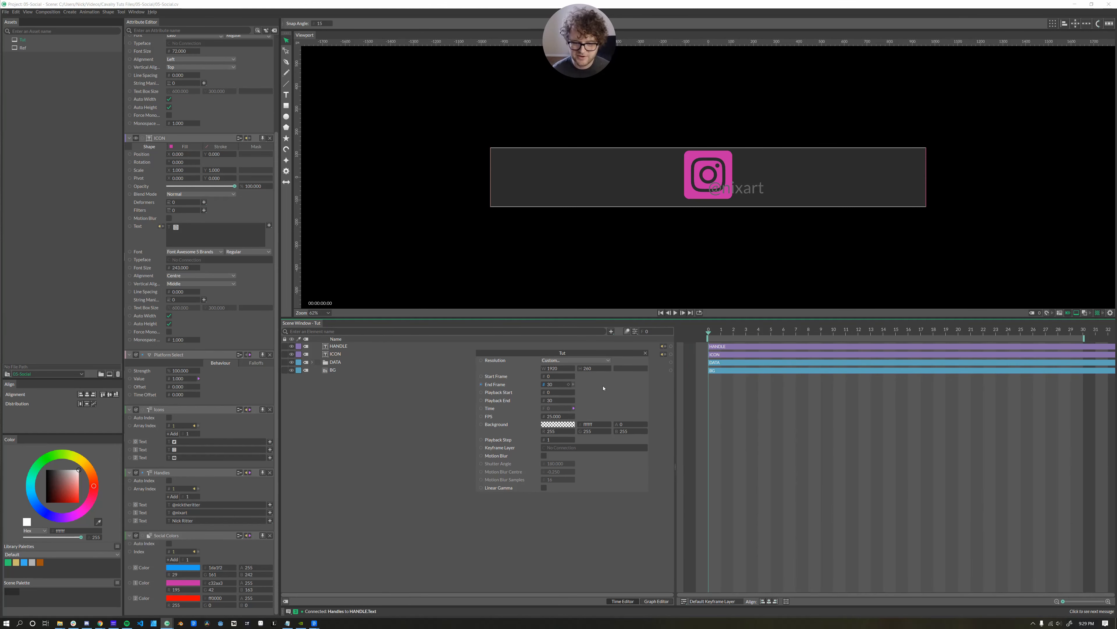
pyautogui.click(725, 161)
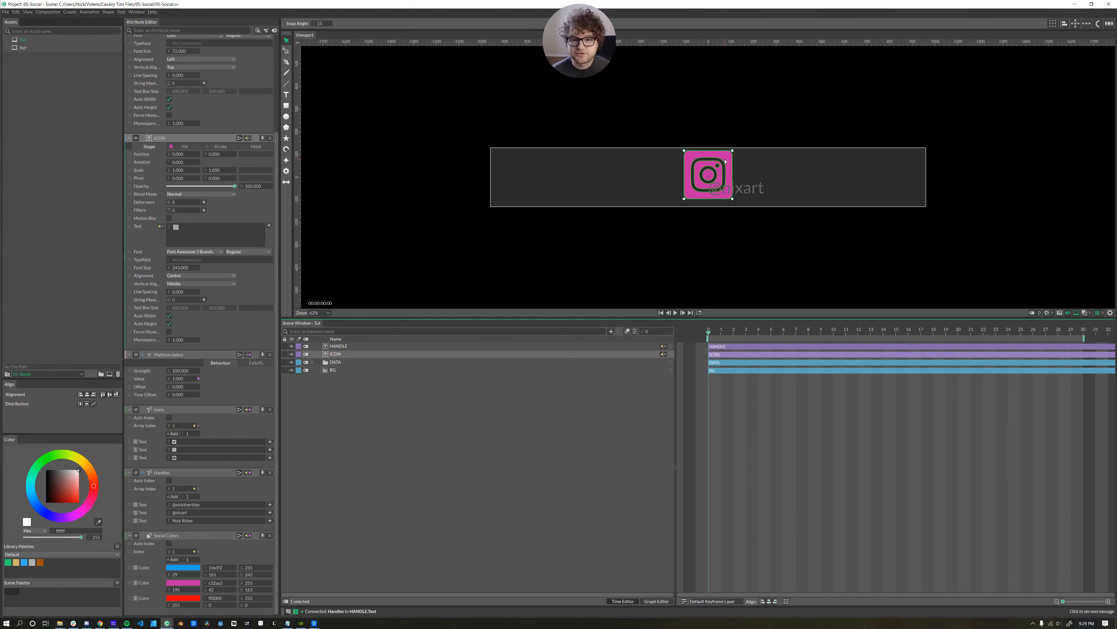
pyautogui.moveTo(712, 175); pyautogui.dragTo(522, 178)
pyautogui.moveTo(750, 191); pyautogui.dragTo(632, 192)
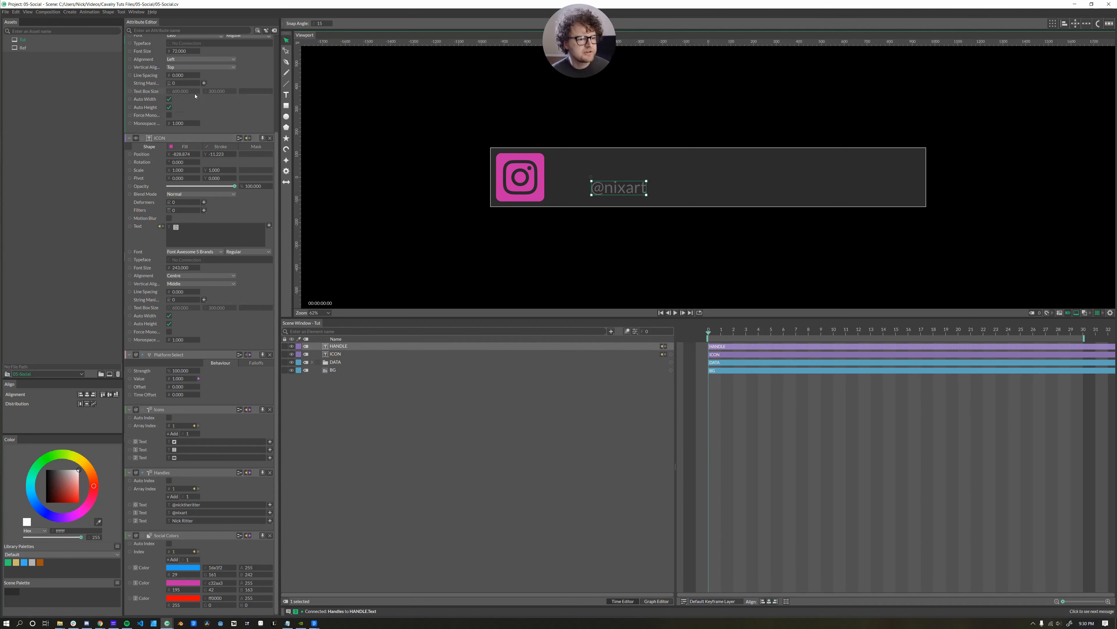
pyautogui.scroll(2, 198, 110)
pyautogui.click(194, 112)
pyautogui.click(185, 117)
pyautogui.click(185, 118)
pyautogui.click(183, 131)
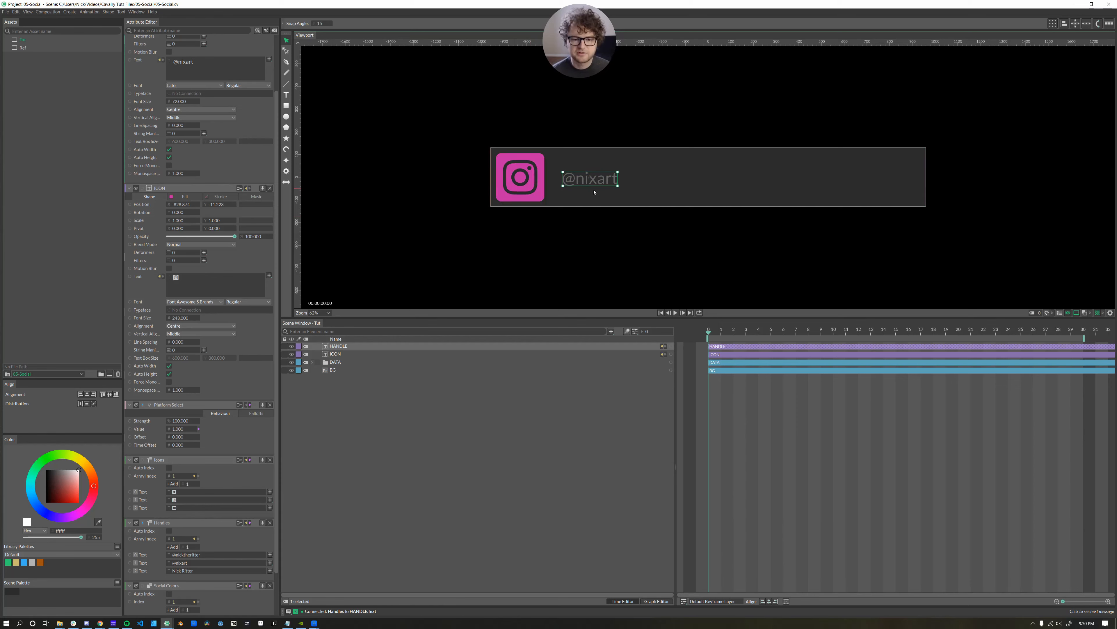
# Apply a dark grey 3c3c3c palette swatch to the HANDLE text.
pyautogui.click(57, 471)
pyautogui.moveTo(57, 470); pyautogui.dragTo(54, 469)
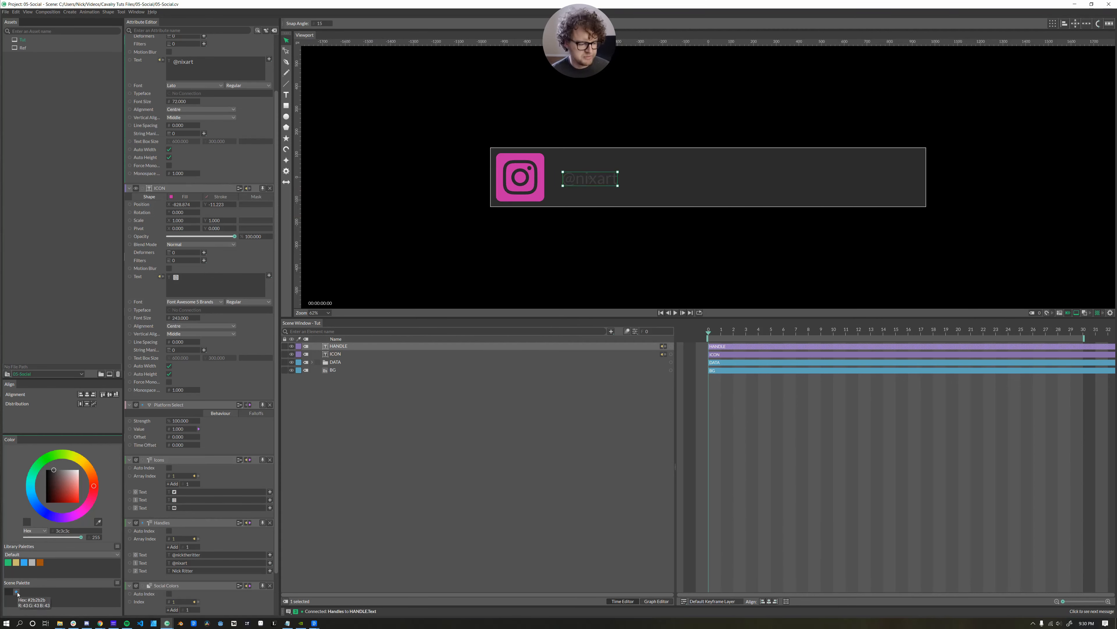
pyautogui.moveTo(16, 592); pyautogui.dragTo(343, 348)
pyautogui.click(333, 370)
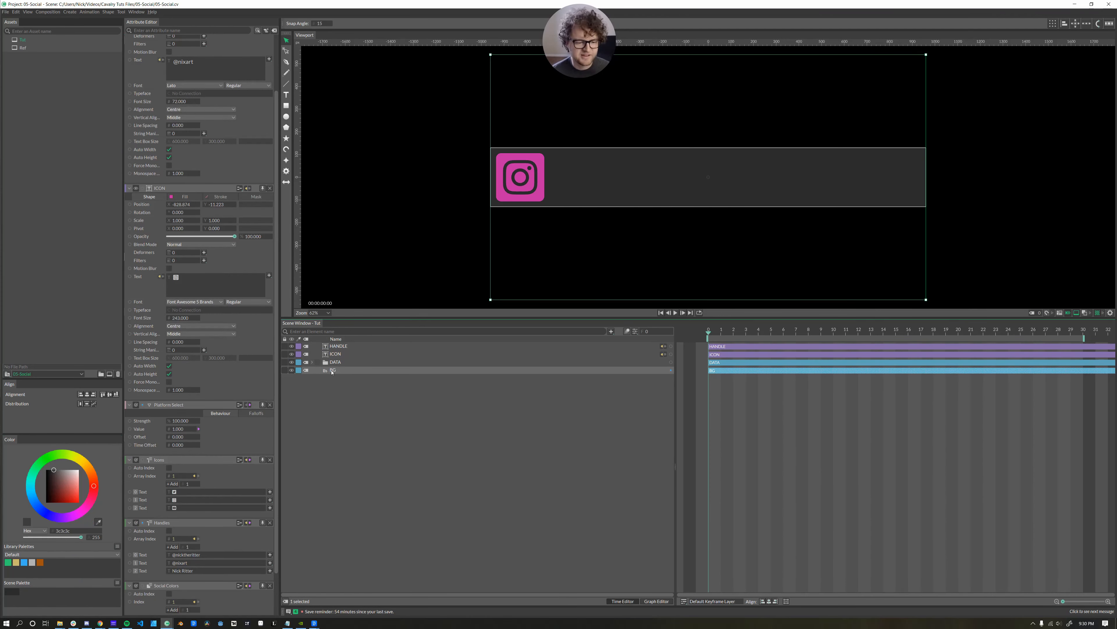
# Draw a wide rectangle beside the icon, layer it below ICON, and fill it white.
pyautogui.click(354, 409)
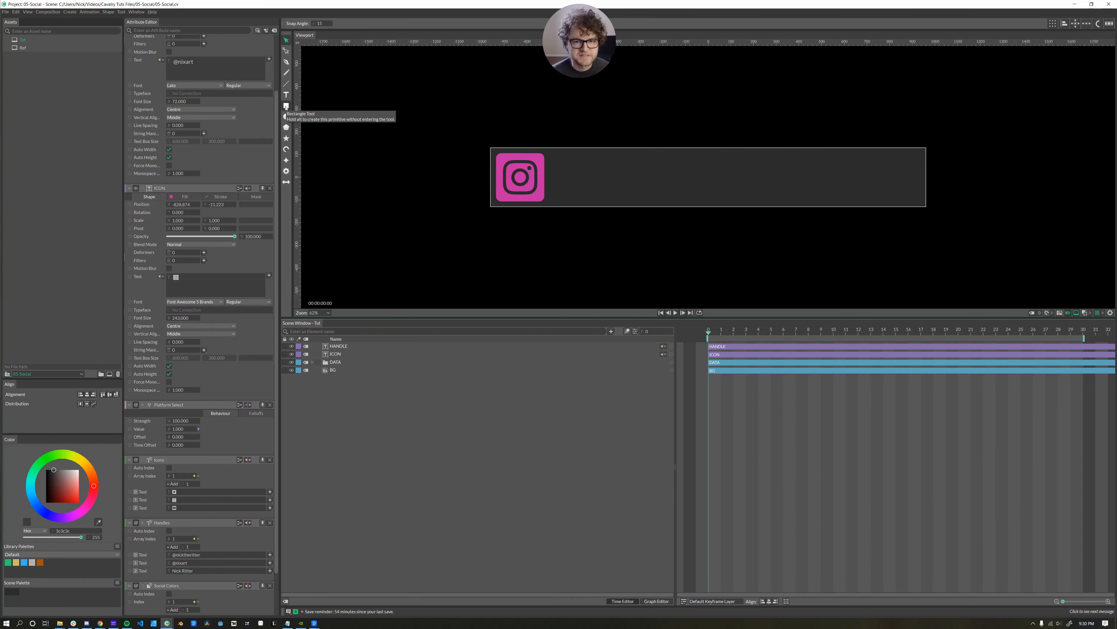
pyautogui.click(287, 107)
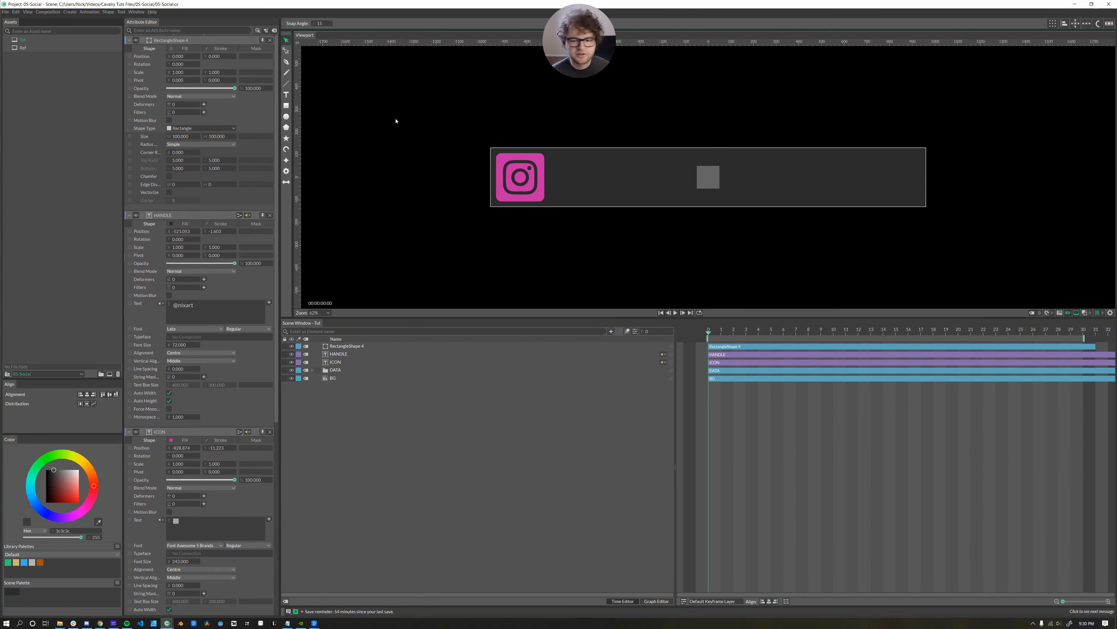
pyautogui.click(700, 180)
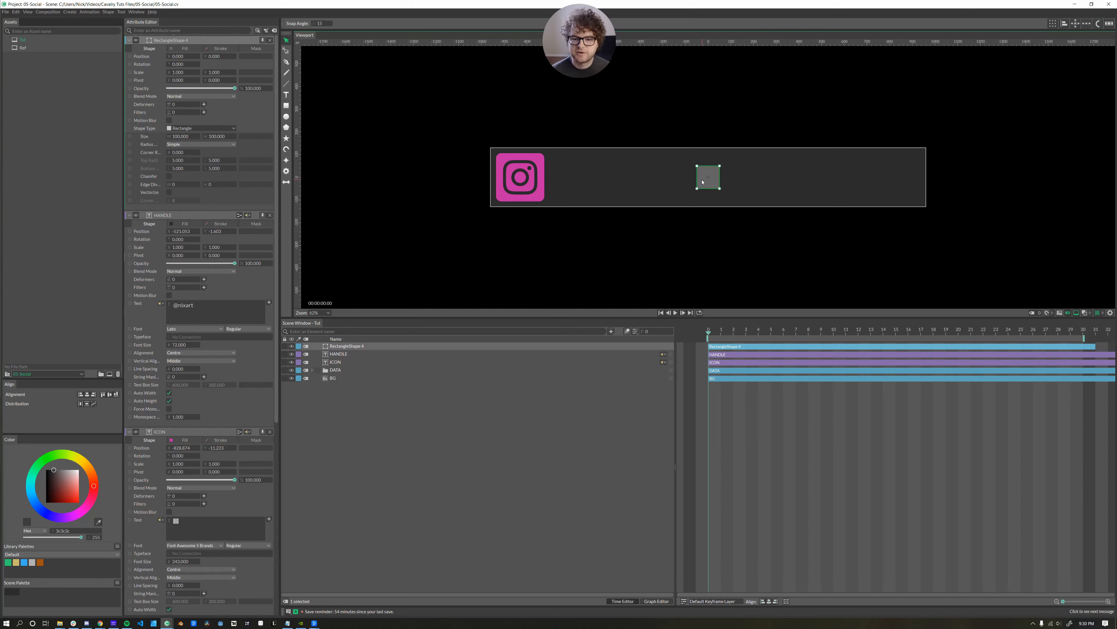
pyautogui.moveTo(703, 182); pyautogui.dragTo(590, 192)
pyautogui.moveTo(328, 346); pyautogui.dragTo(322, 368)
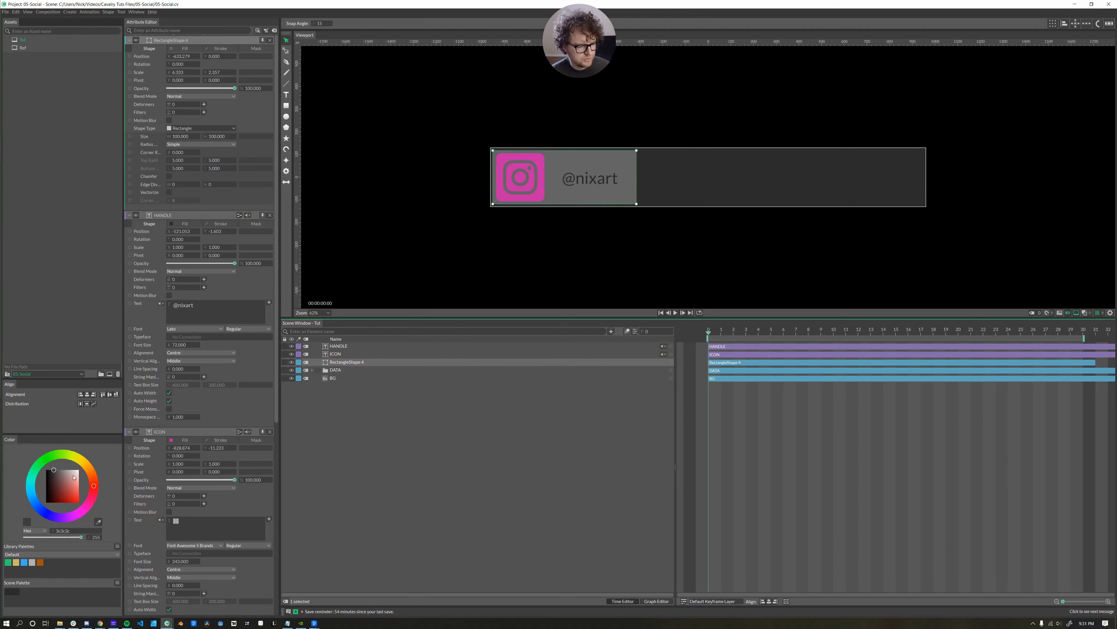
pyautogui.moveTo(74, 477); pyautogui.dragTo(87, 466)
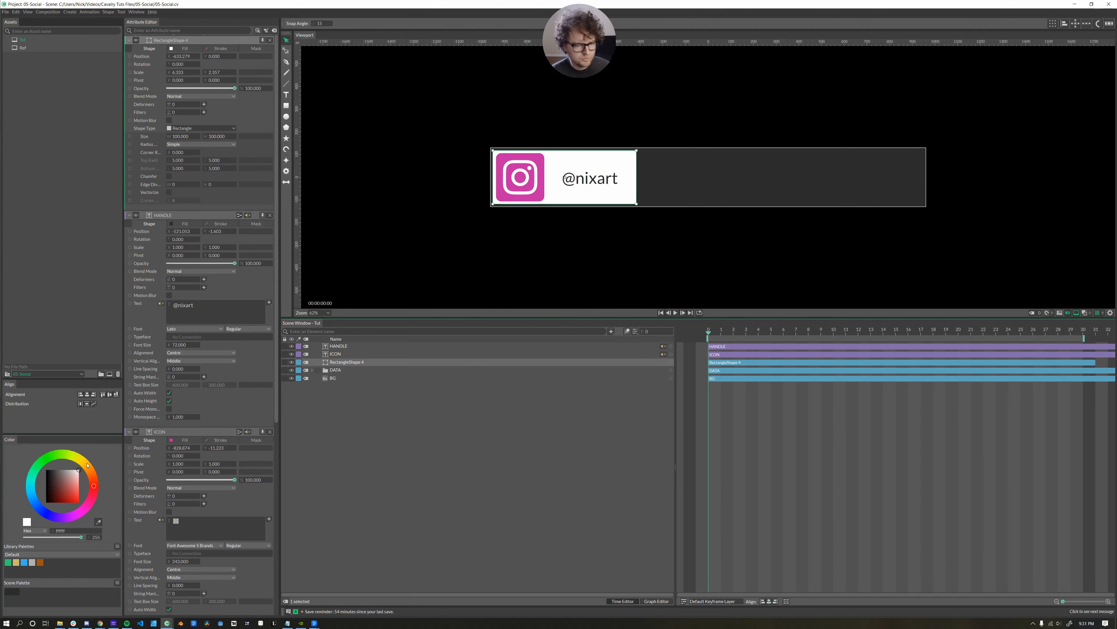
pyautogui.click(327, 364)
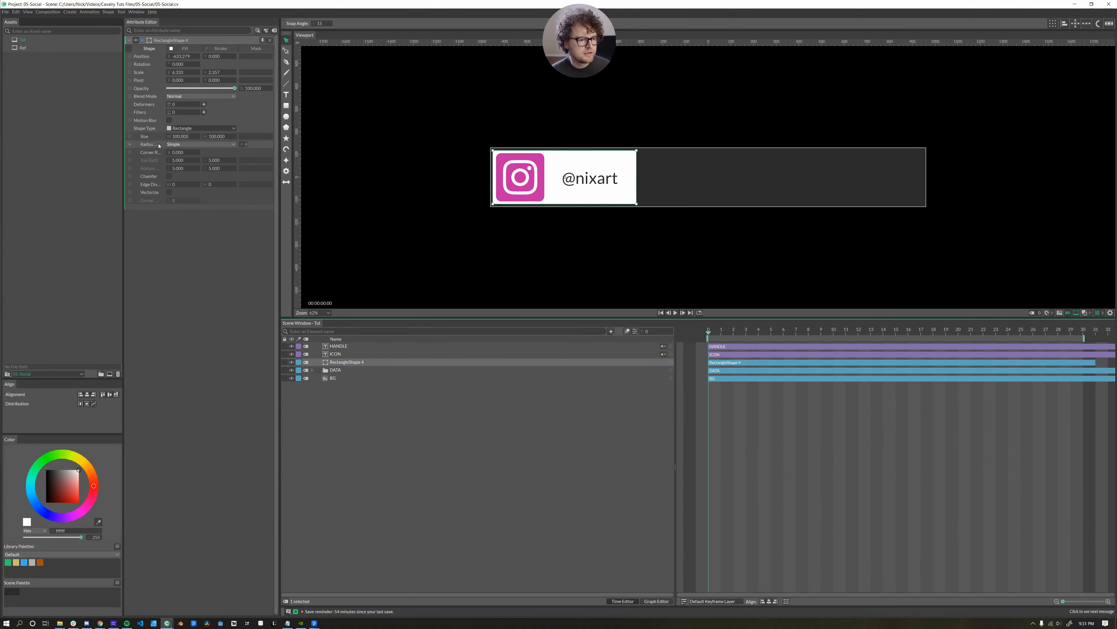
# Give the rectangle 24-radius corners, reset its scale to 1×1, and size it 636×244.
pyautogui.moveTo(177, 152); pyautogui.dragTo(180, 154)
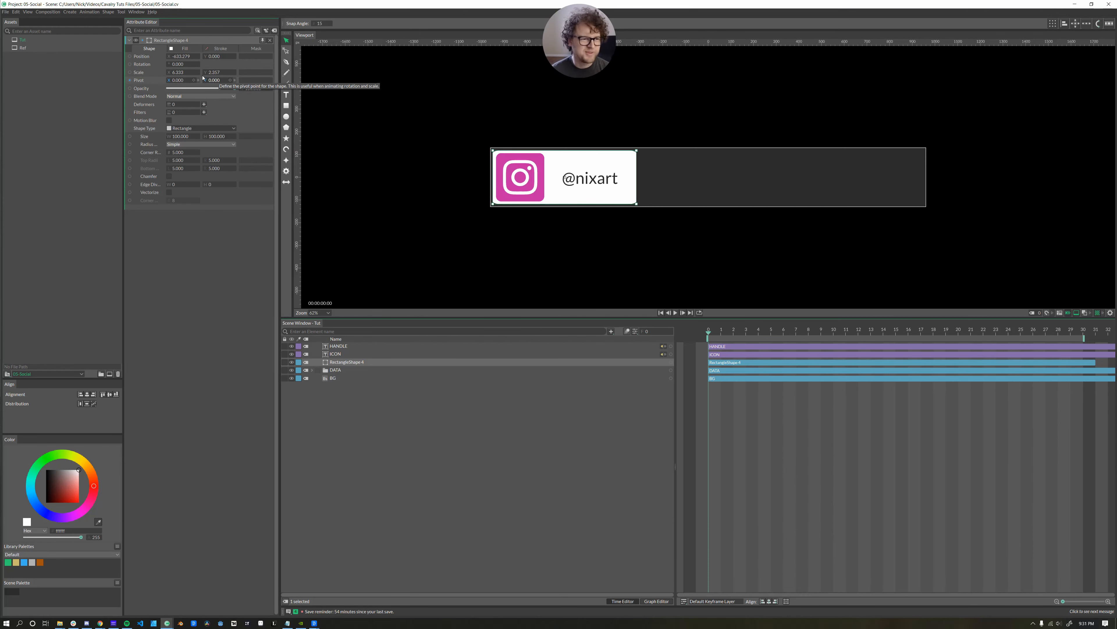
pyautogui.click(179, 73)
pyautogui.write('1')
pyautogui.press('Return')
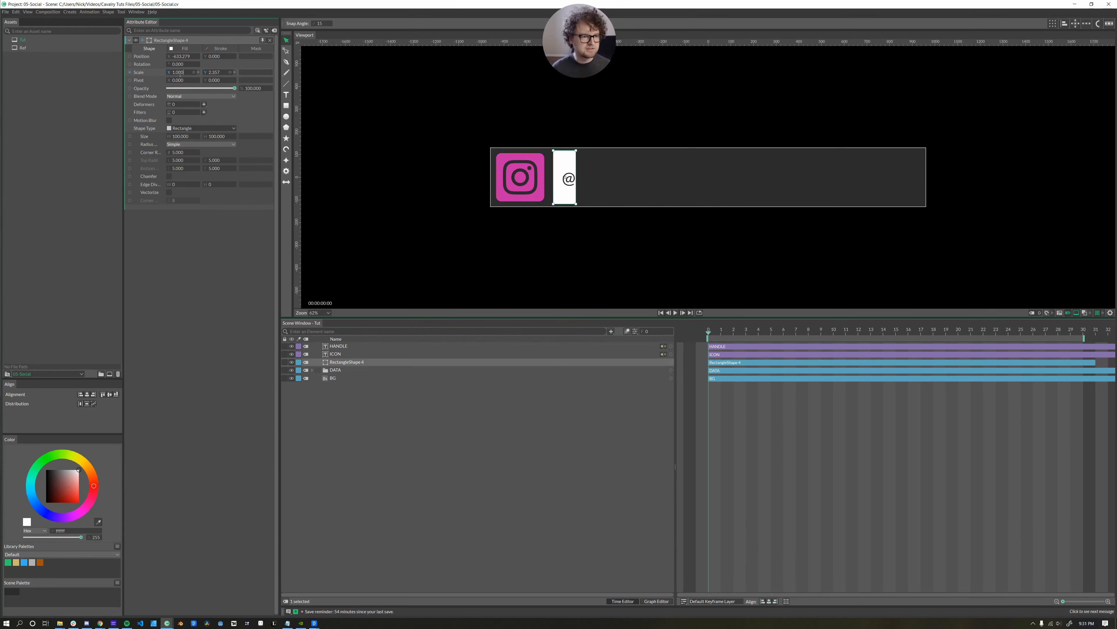
pyautogui.click(214, 72)
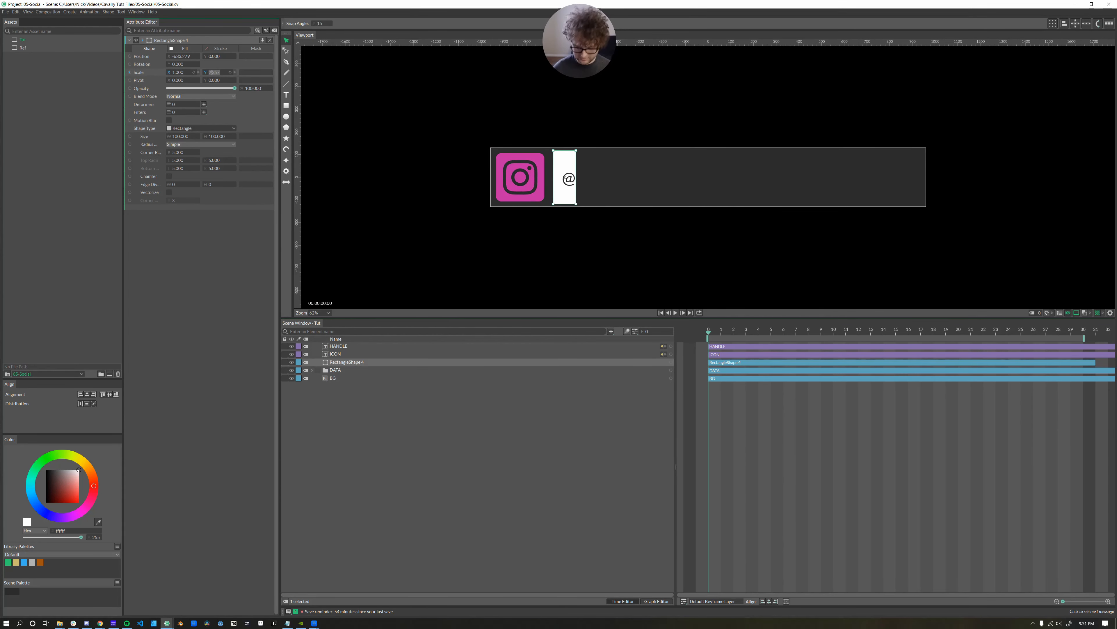
pyautogui.write('1')
pyautogui.press('Return')
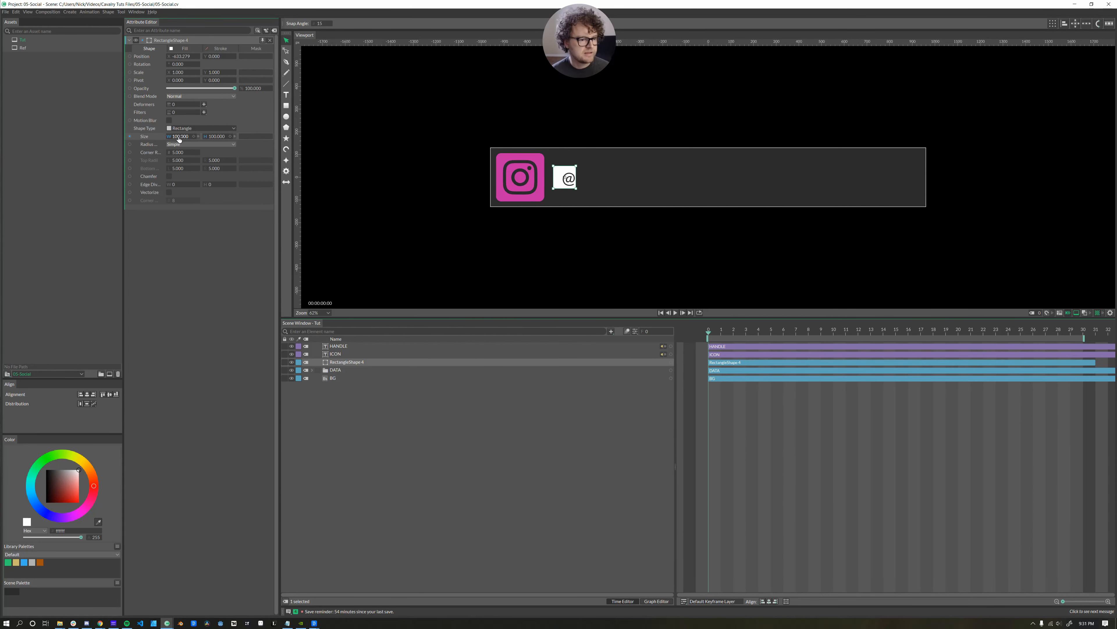
pyautogui.moveTo(180, 136)
pyautogui.mouseDown()
pyautogui.moveTo(370, 141)
pyautogui.moveTo(185, 139)
pyautogui.moveTo(196, 153)
pyautogui.moveTo(185, 156)
pyautogui.mouseUp()
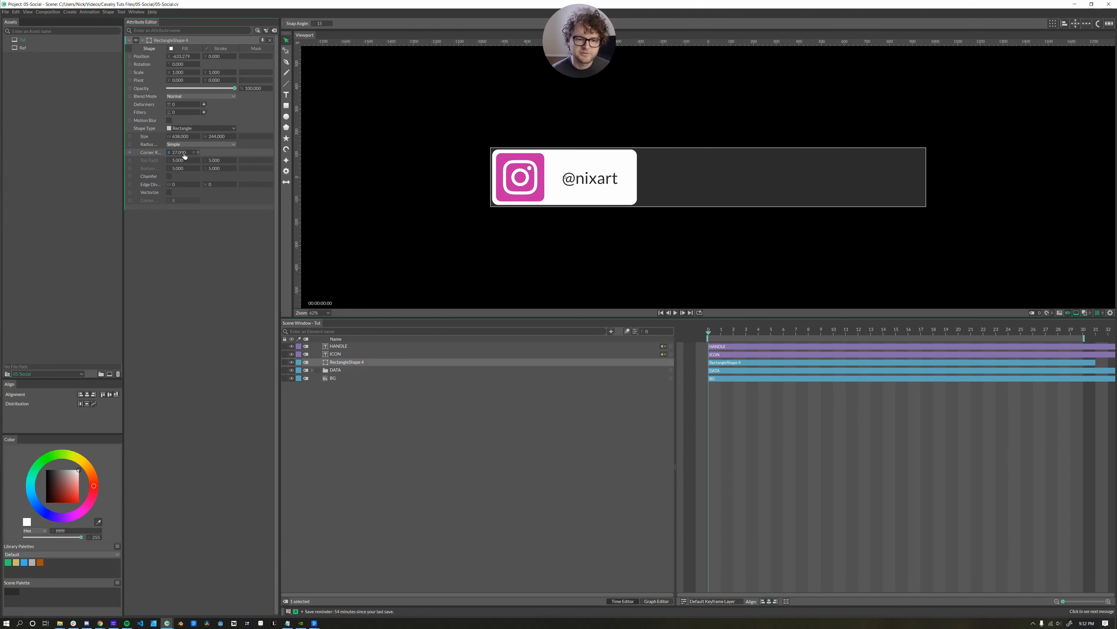
pyautogui.click(352, 443)
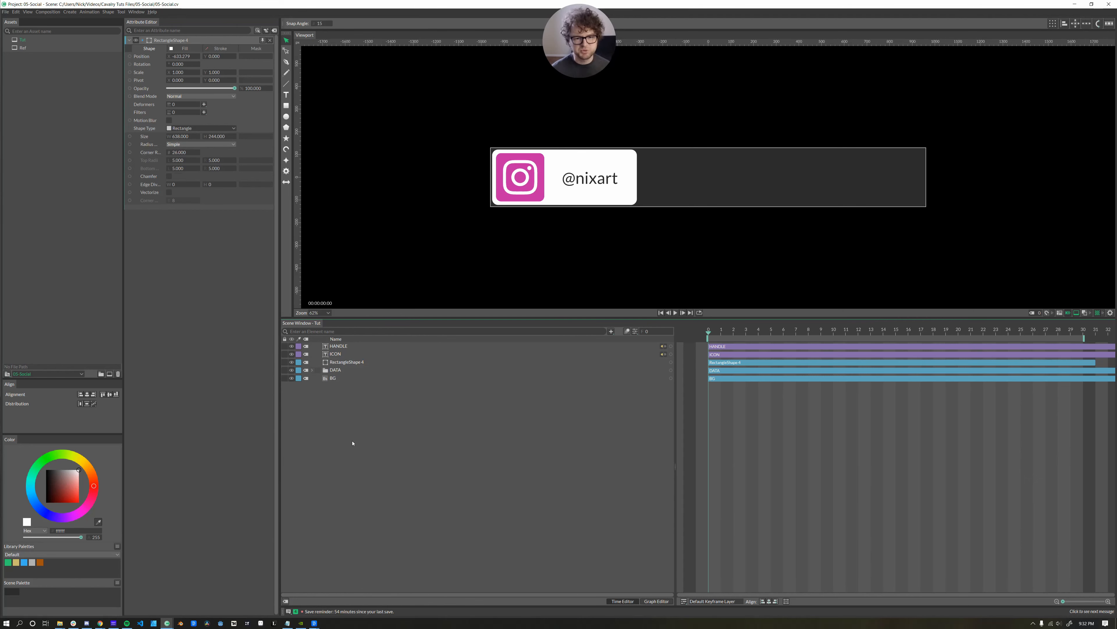
pyautogui.click(339, 346)
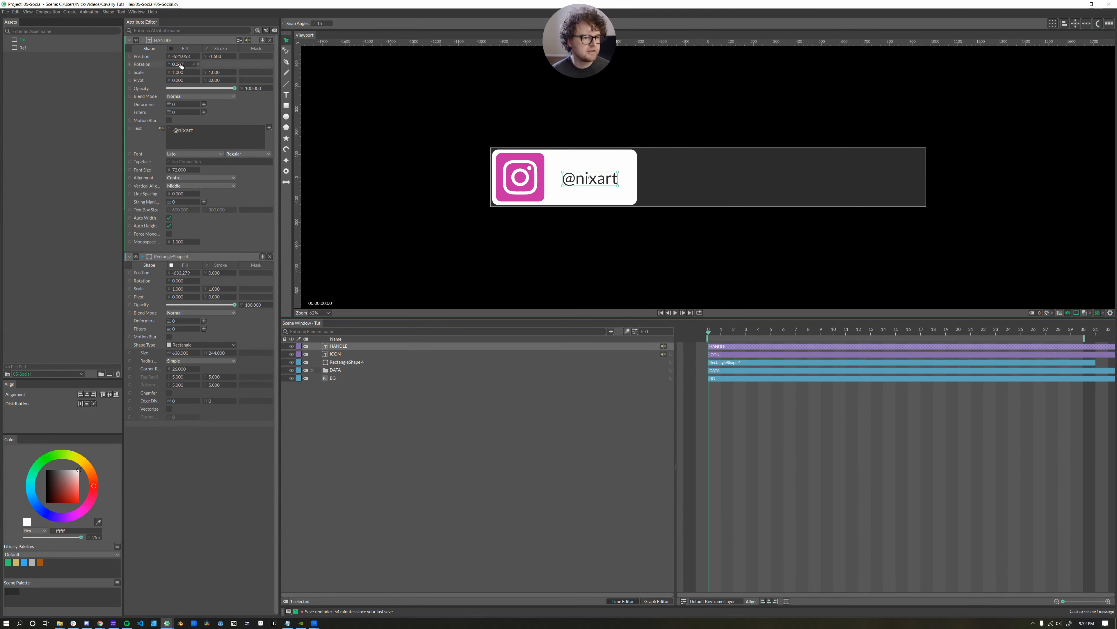
pyautogui.click(233, 154)
pyautogui.click(236, 130)
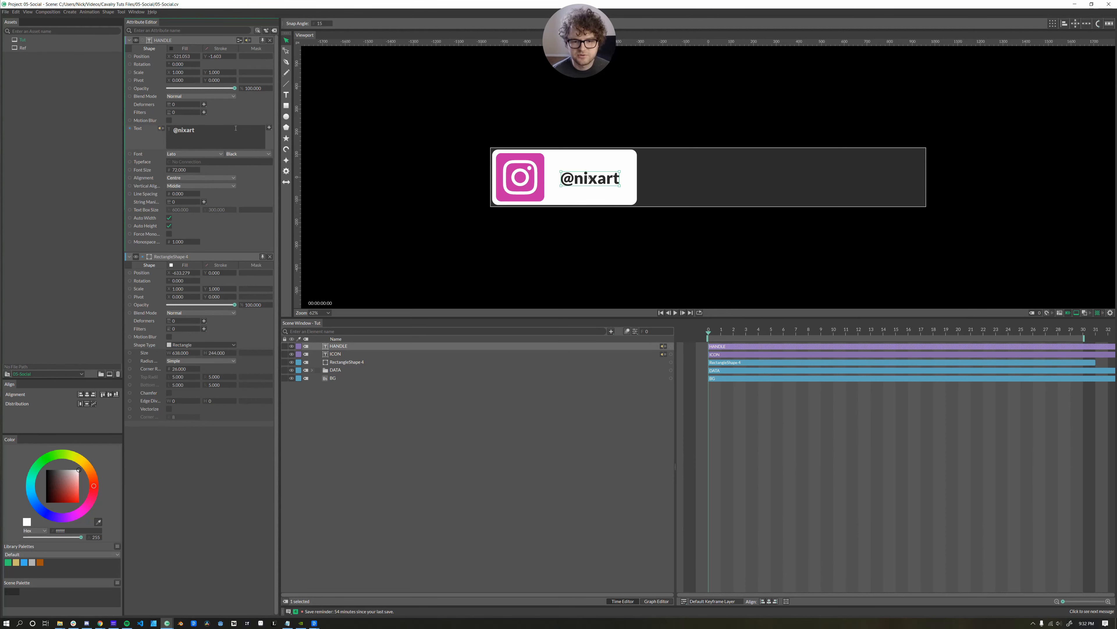
pyautogui.scroll(1, 234, 154)
pyautogui.click(348, 419)
pyautogui.click(336, 363)
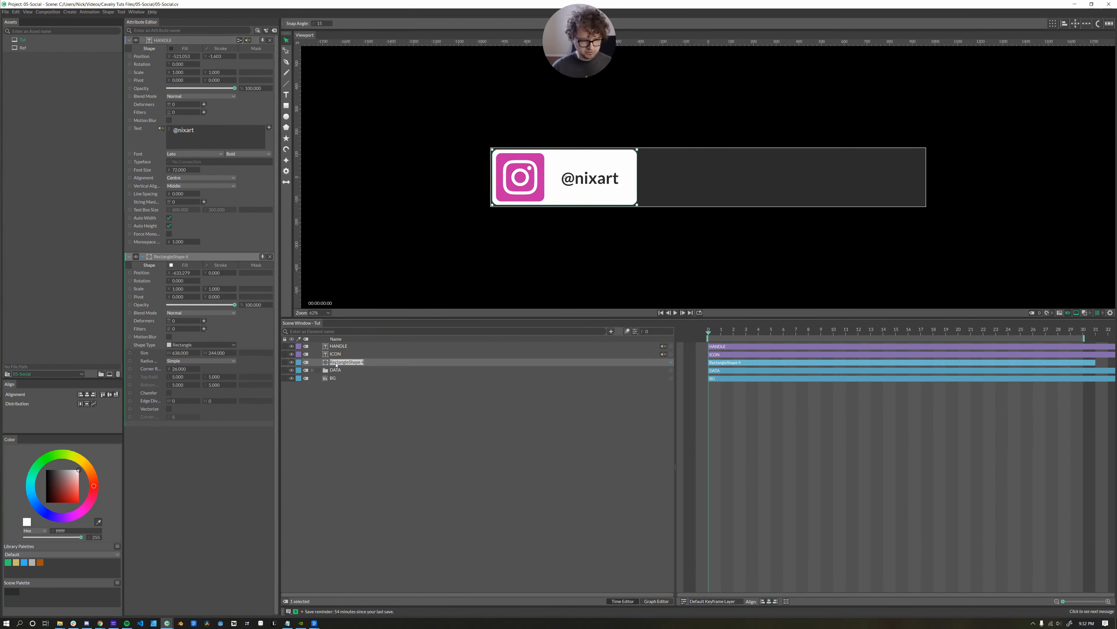
# Name the rectangle TEXT BOX, then group HANDLE, ICON and TEXT BOX as DESIGN.
pyautogui.write('TEXT BOX')
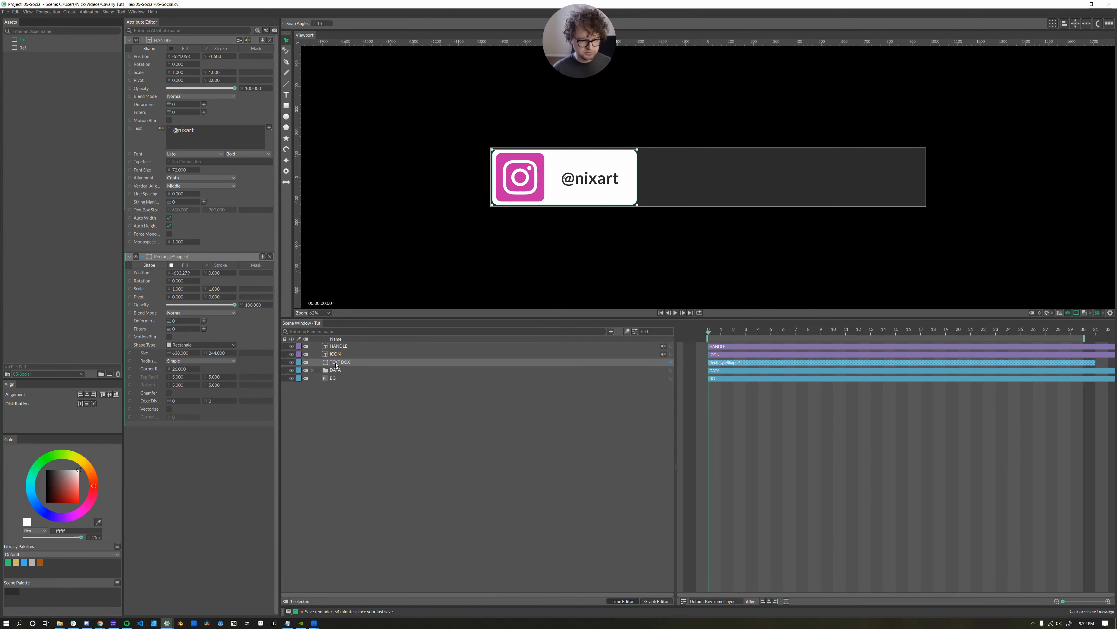
pyautogui.press('Return')
pyautogui.keyDown('shift'); pyautogui.click(337, 346); pyautogui.keyUp('shift')
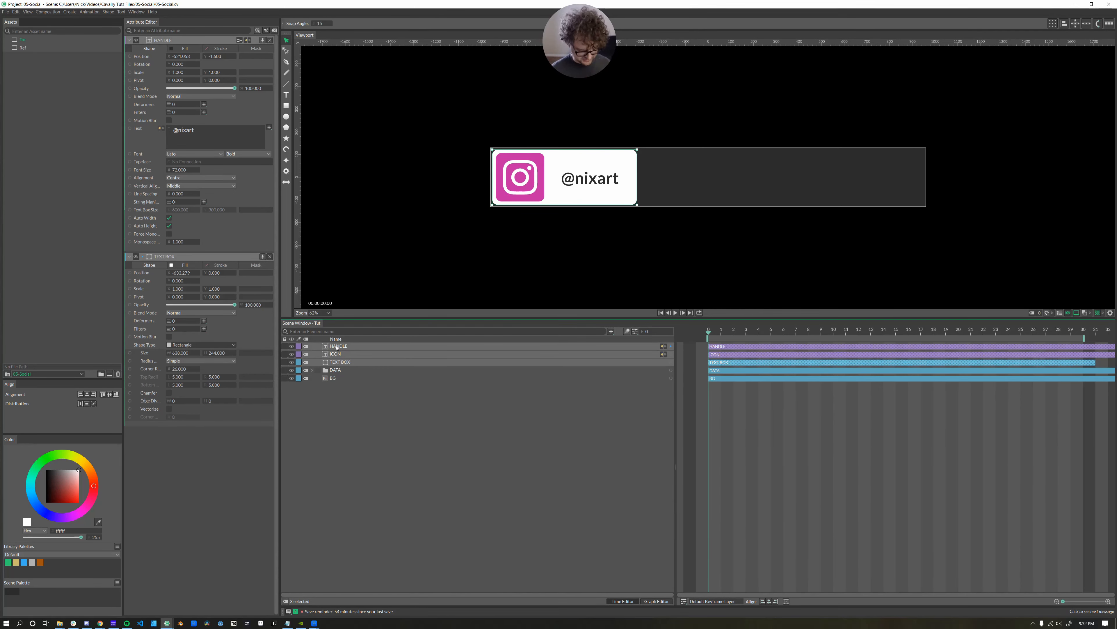
pyautogui.hotkey('ctrl', 'g')
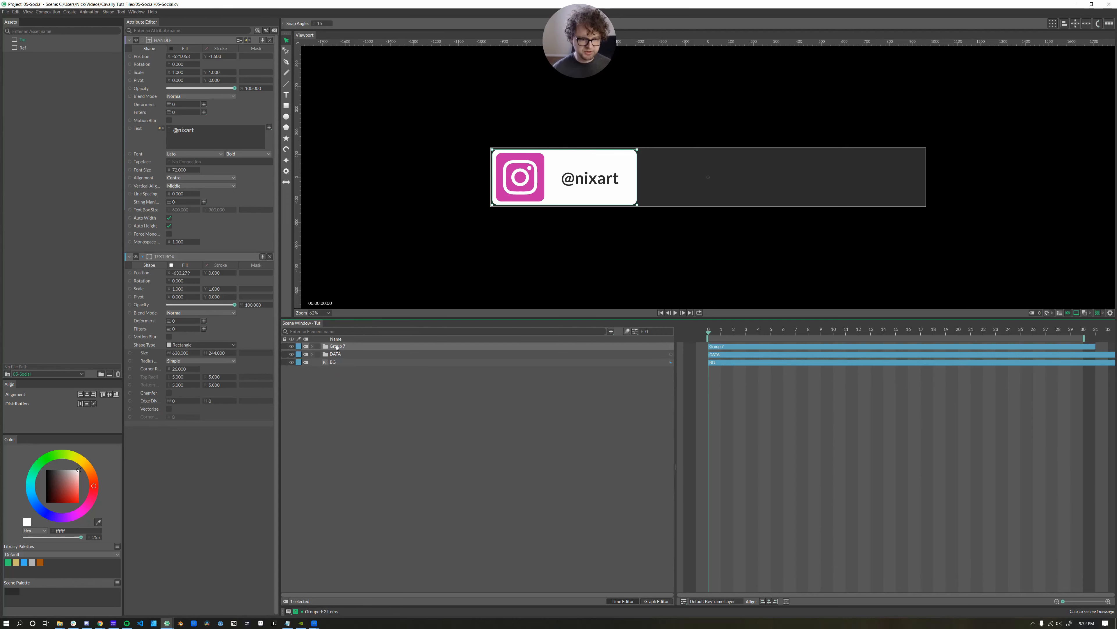
pyautogui.doubleClick(336, 346)
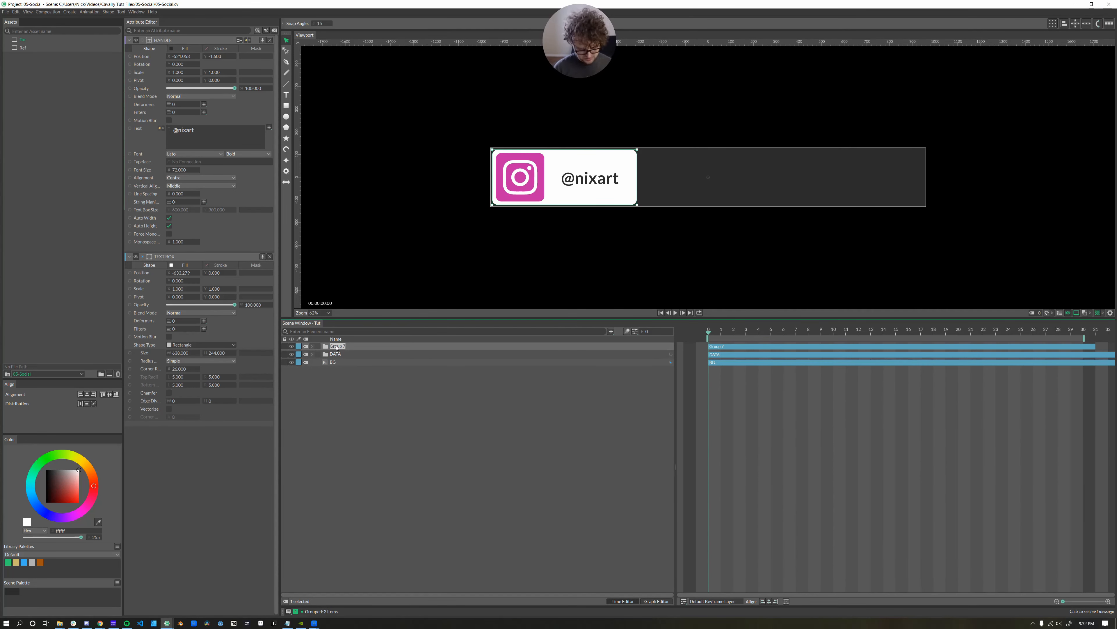
pyautogui.write('DESIGN')
pyautogui.press('Return')
pyautogui.click(382, 419)
pyautogui.click(312, 346)
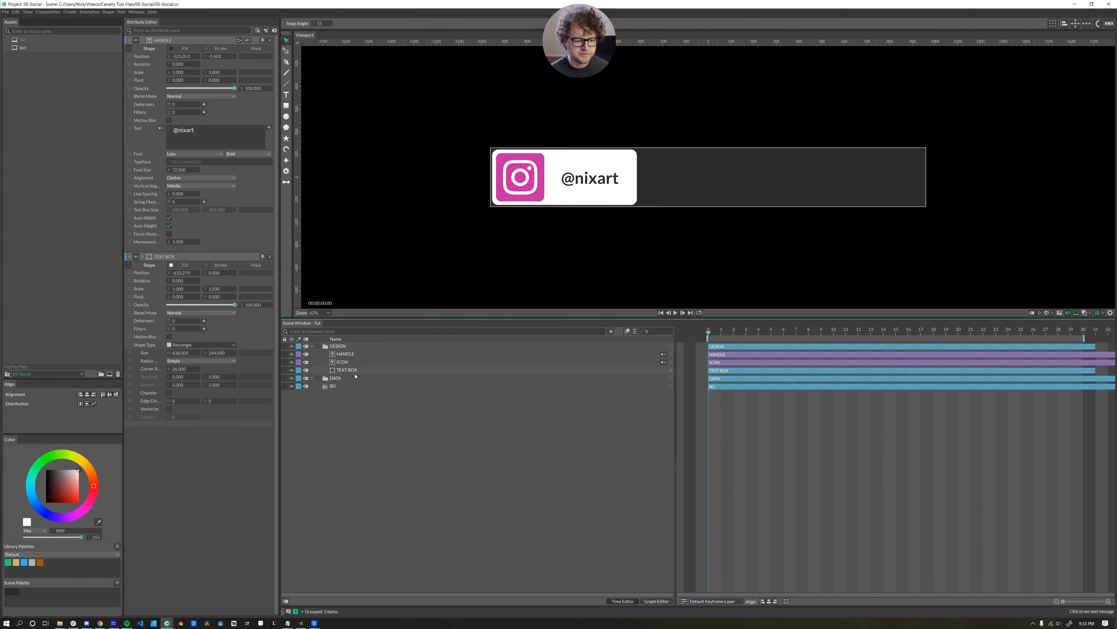
# Set Platform Select's Value to 0 to switch the badge to Twitter.
pyautogui.click(312, 377)
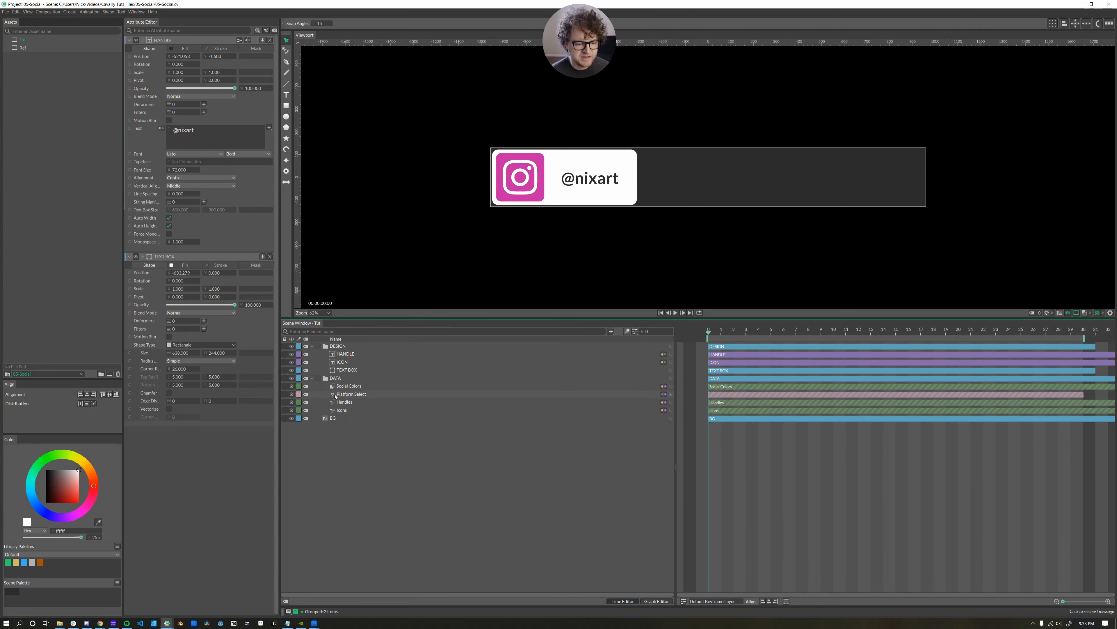
pyautogui.click(335, 395)
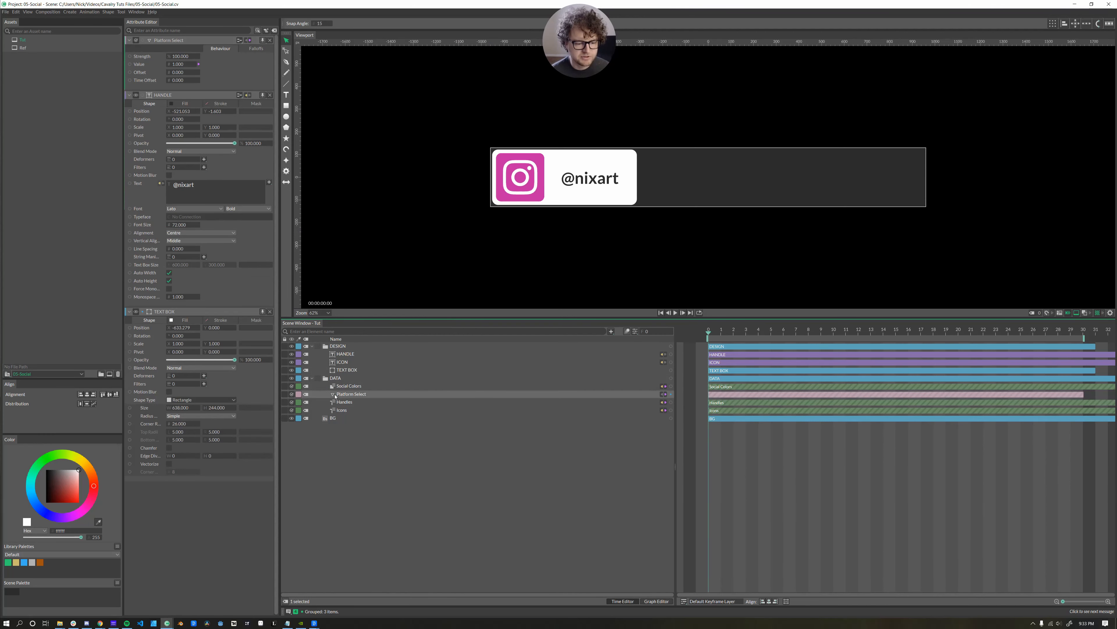
pyautogui.click(177, 65)
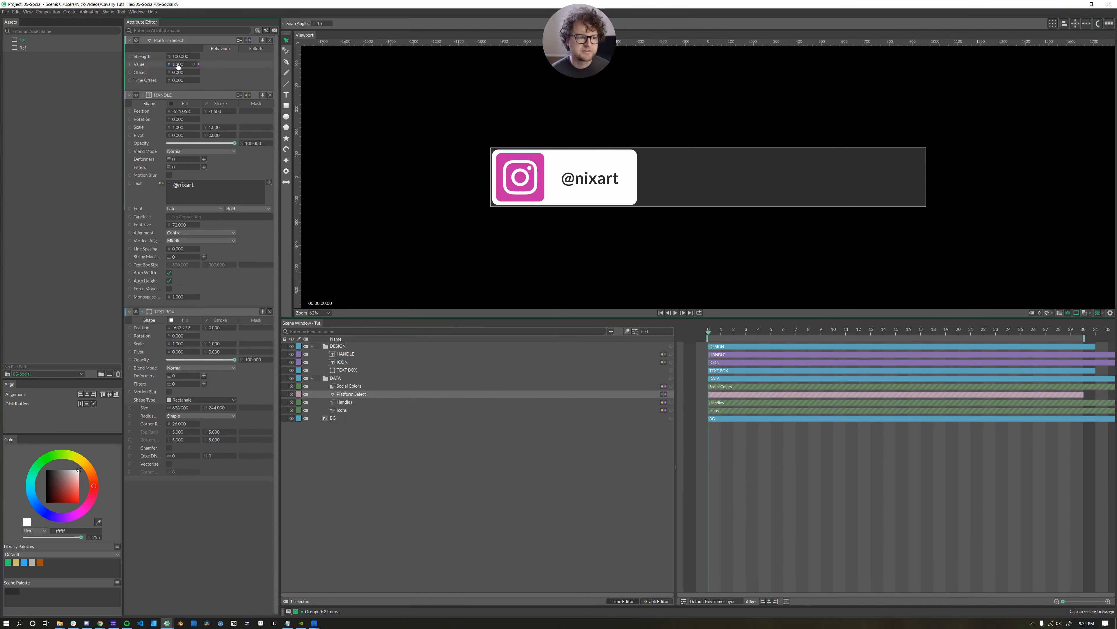
pyautogui.click(177, 64)
pyautogui.write('0')
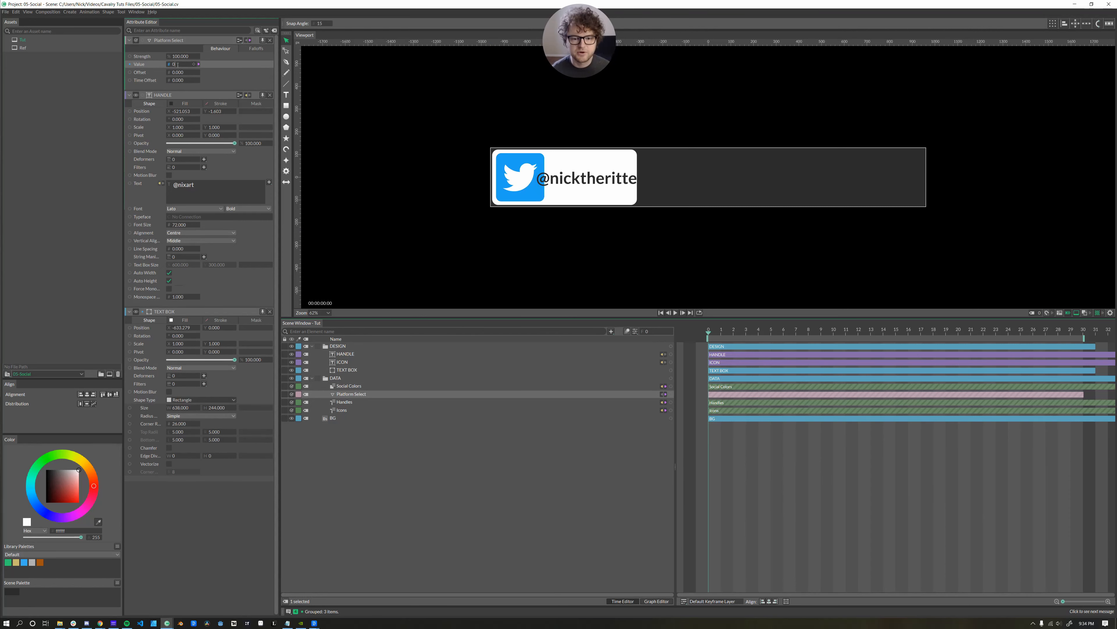
pyautogui.press('Return')
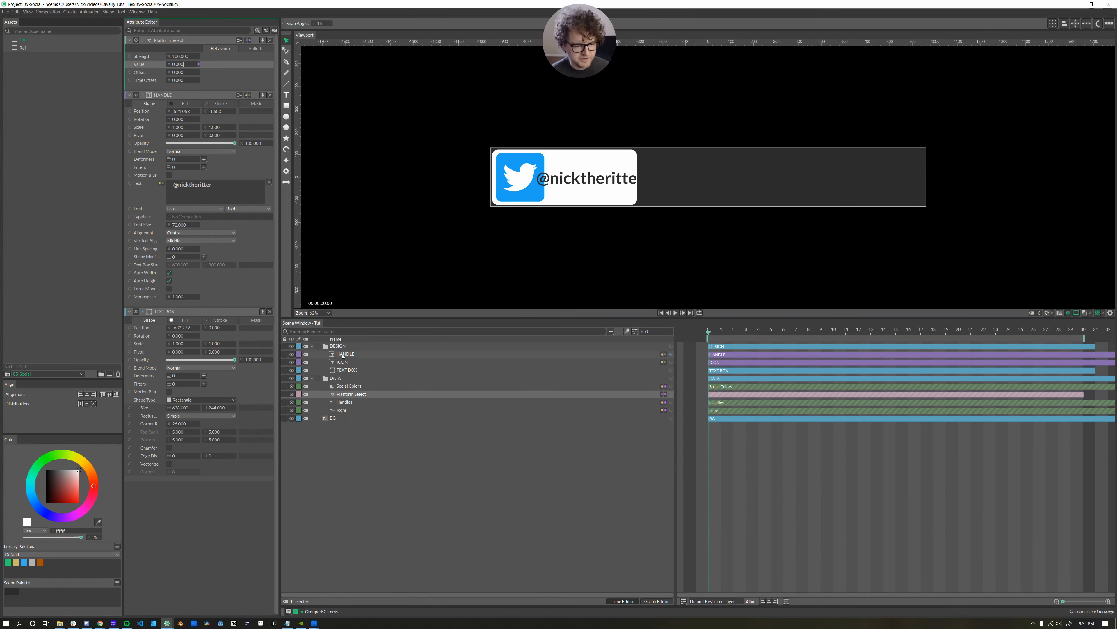
# Left-align the HANDLE text and move it just right of the Twitter icon.
pyautogui.click(163, 95)
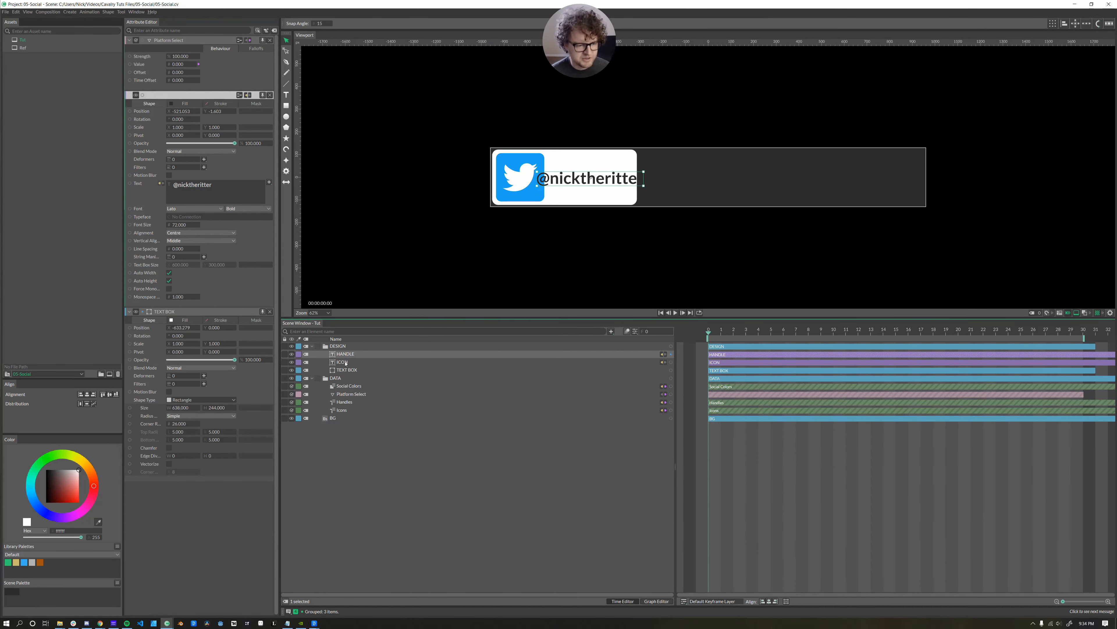
pyautogui.click(178, 235)
pyautogui.click(172, 226)
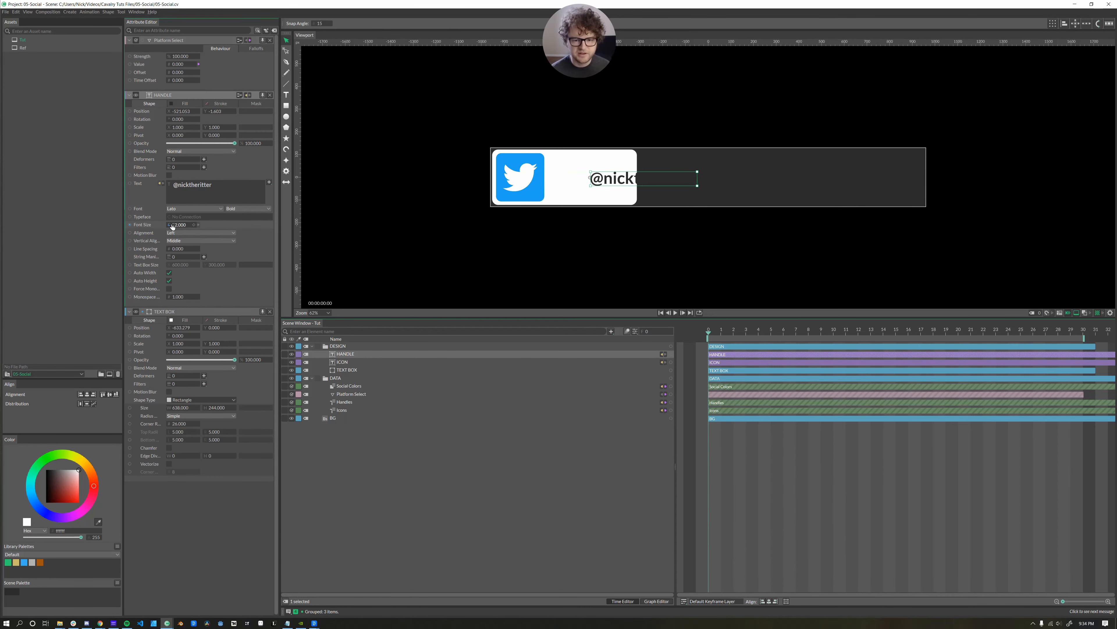
pyautogui.moveTo(615, 178); pyautogui.dragTo(581, 177)
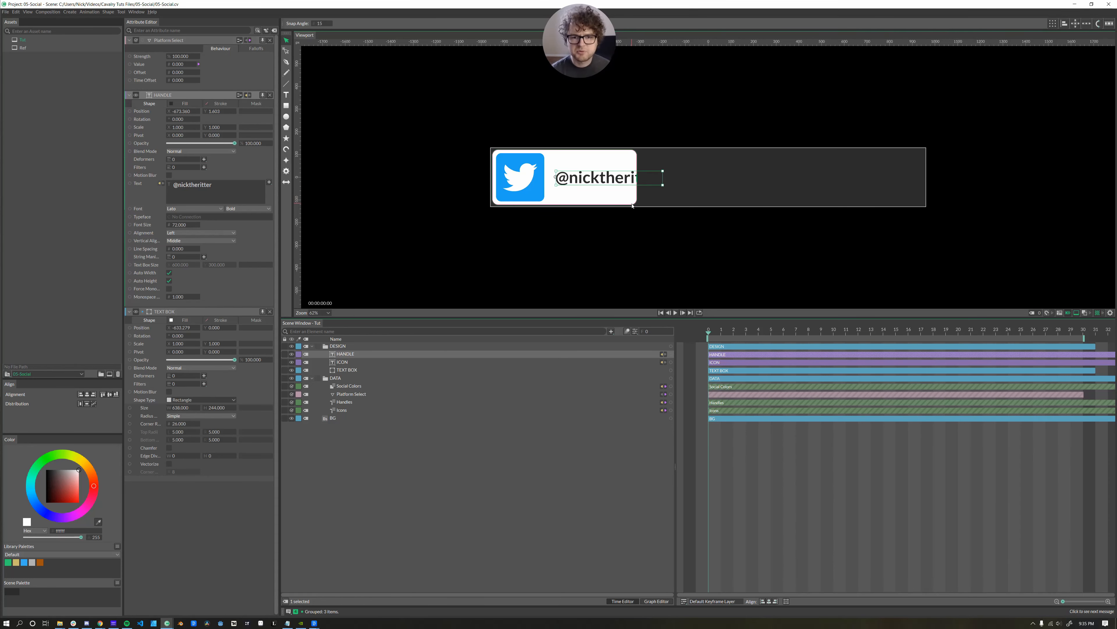
# Enable Dynamic Render for the GIF and link Dynamic Index to Platform Select's Value.
pyautogui.click(6, 12)
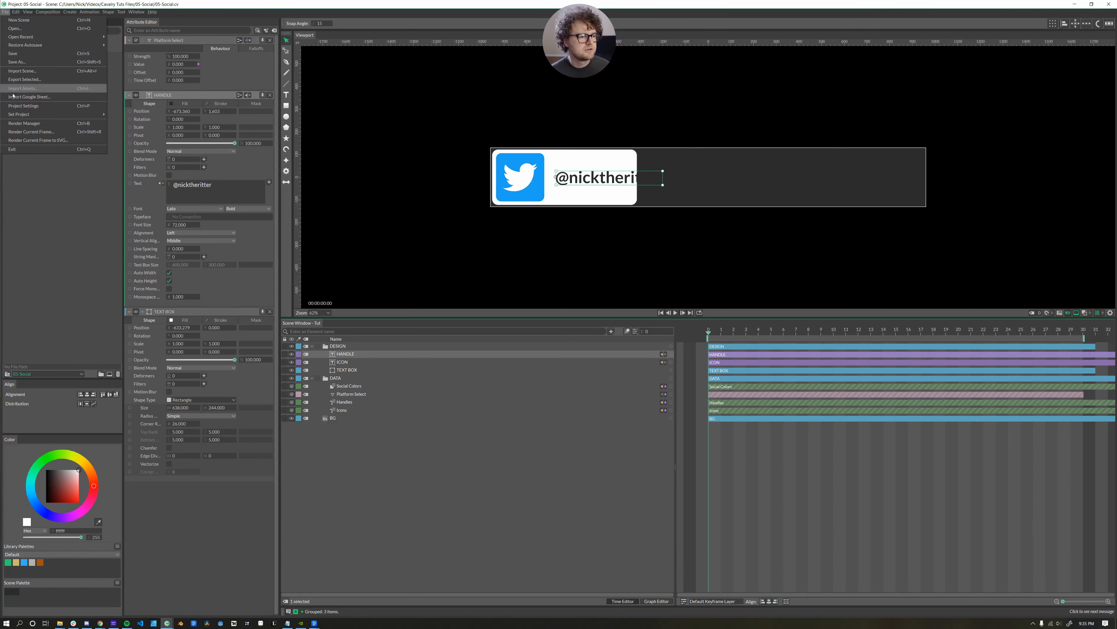
pyautogui.click(77, 124)
pyautogui.click(577, 266)
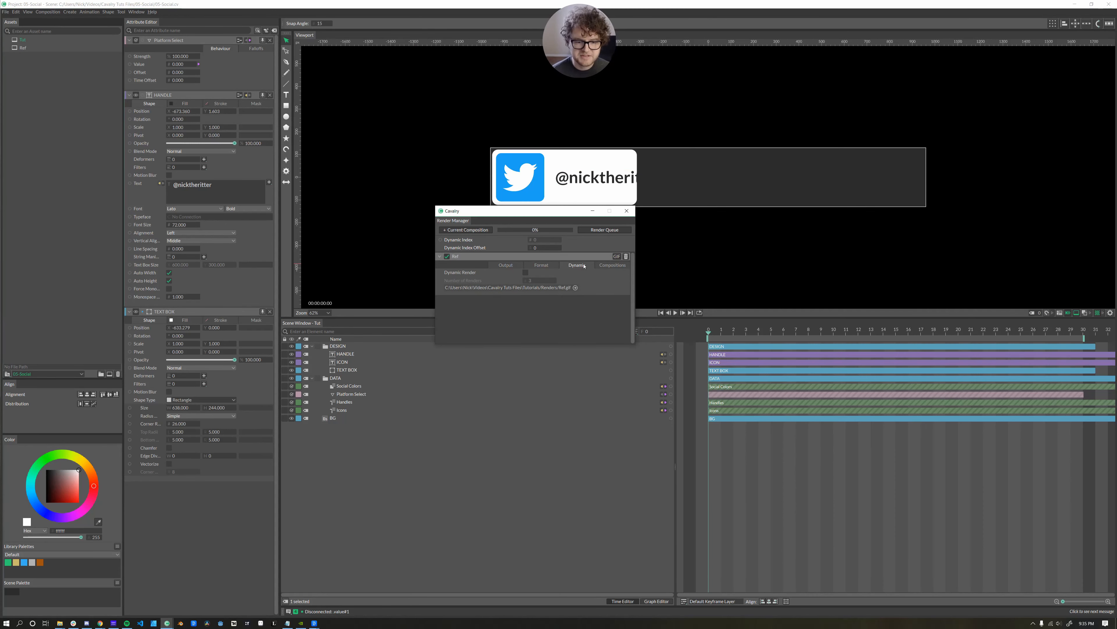
pyautogui.click(526, 273)
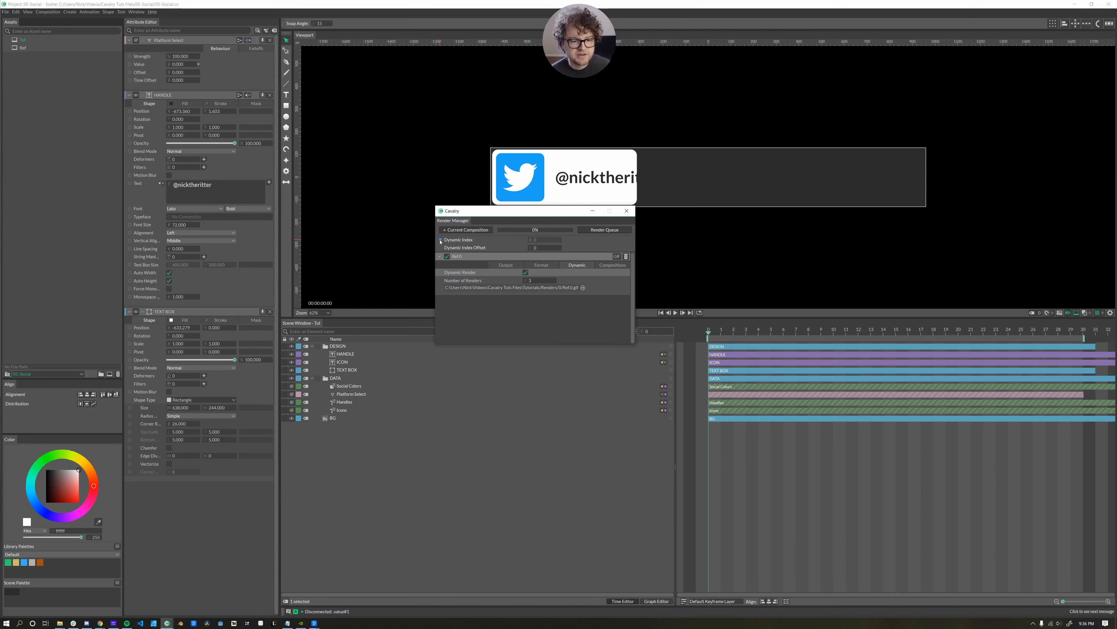
pyautogui.moveTo(440, 241); pyautogui.dragTo(183, 67)
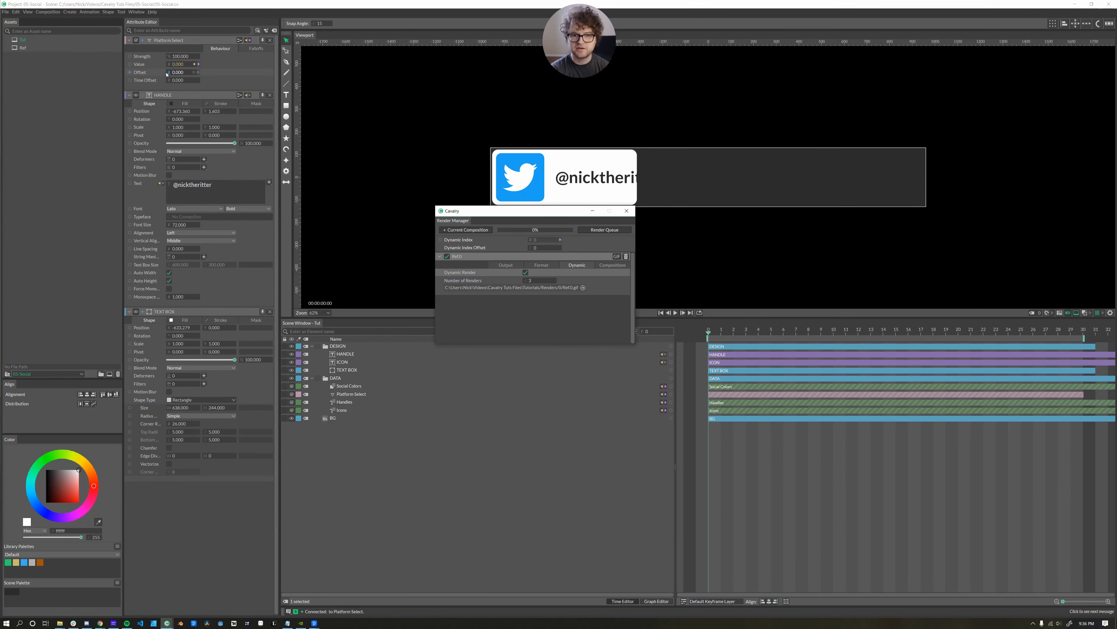
pyautogui.moveTo(529, 211); pyautogui.dragTo(531, 232)
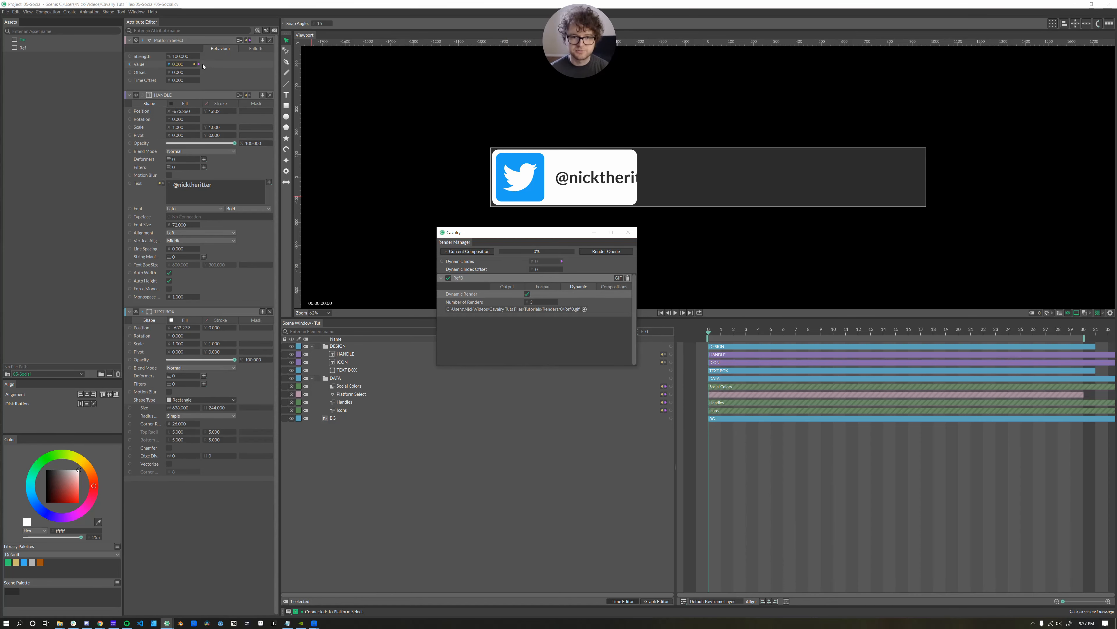
pyautogui.click(628, 232)
# Disconnect Platform Select's Value attribute from its input.
pyautogui.click(198, 63)
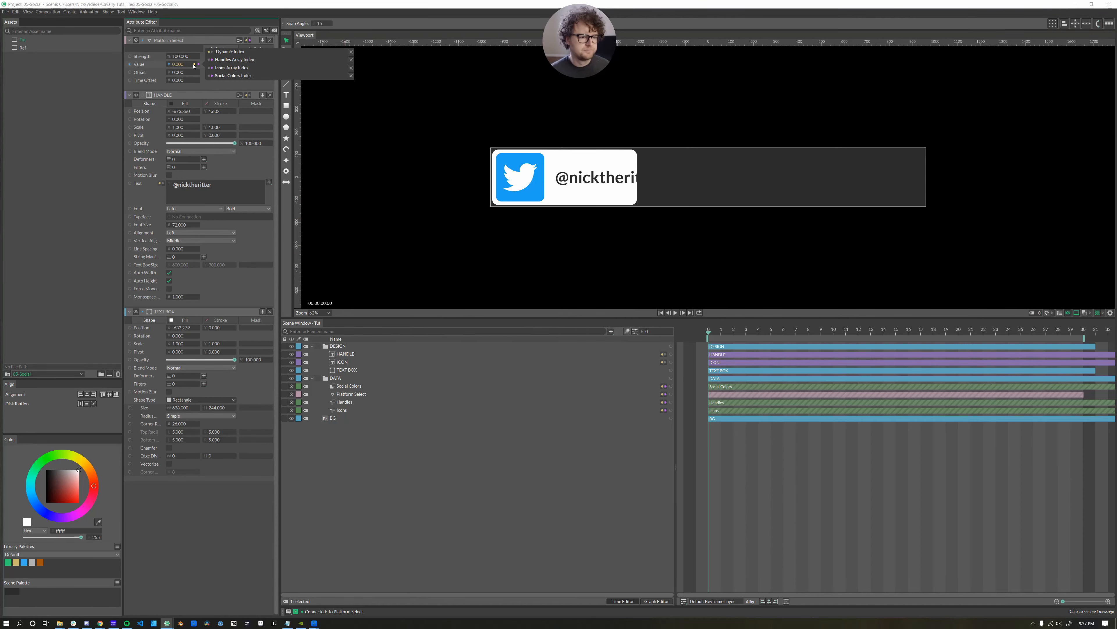
pyautogui.click(351, 52)
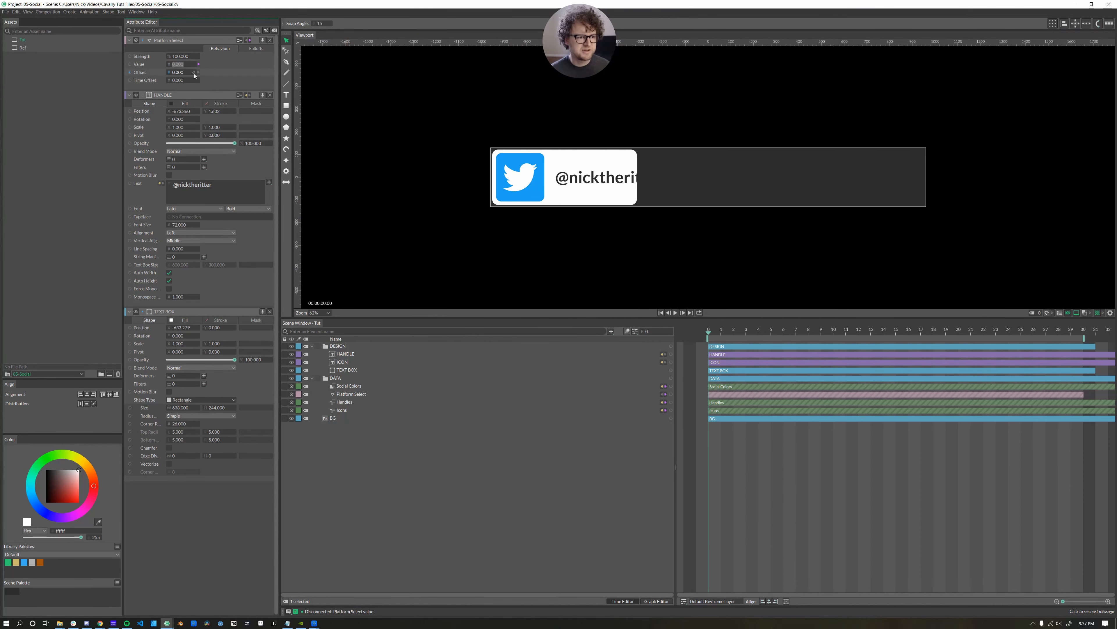
pyautogui.click(175, 64)
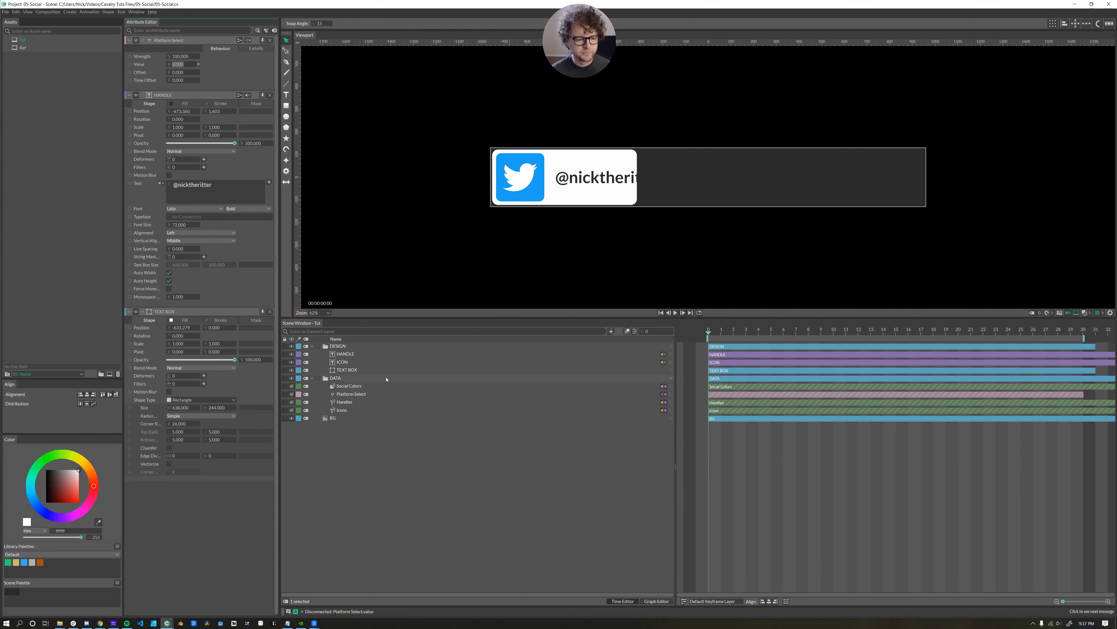
# Add a Jsmath element to the scene by searching 'js'.
pyautogui.click(359, 458)
pyautogui.hotkey('ctrl', '.')
pyautogui.write('js')
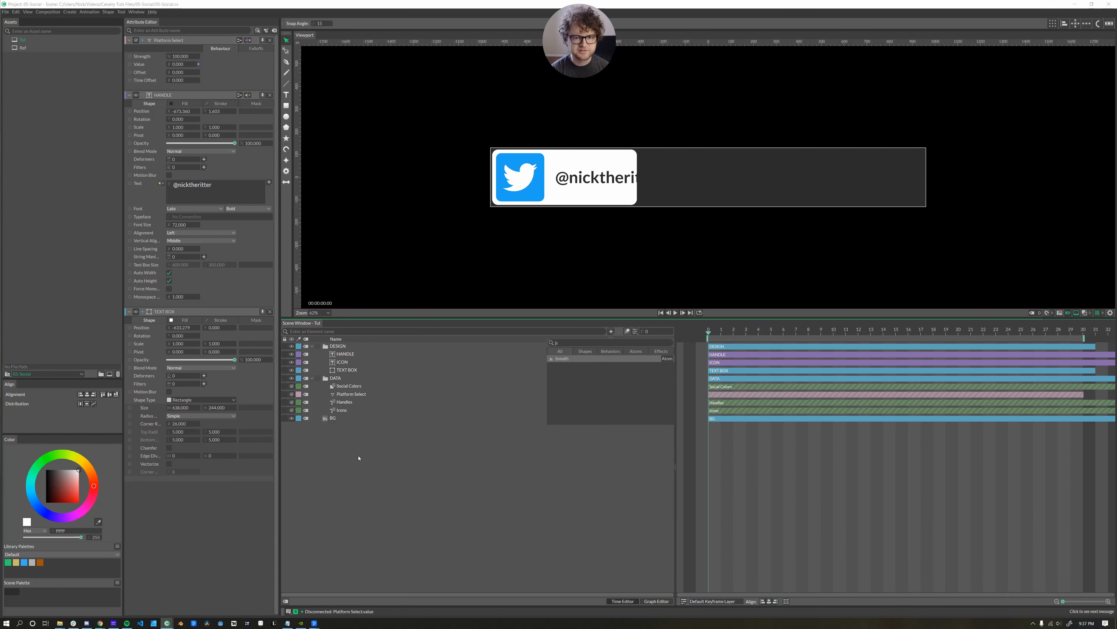
pyautogui.press('Return')
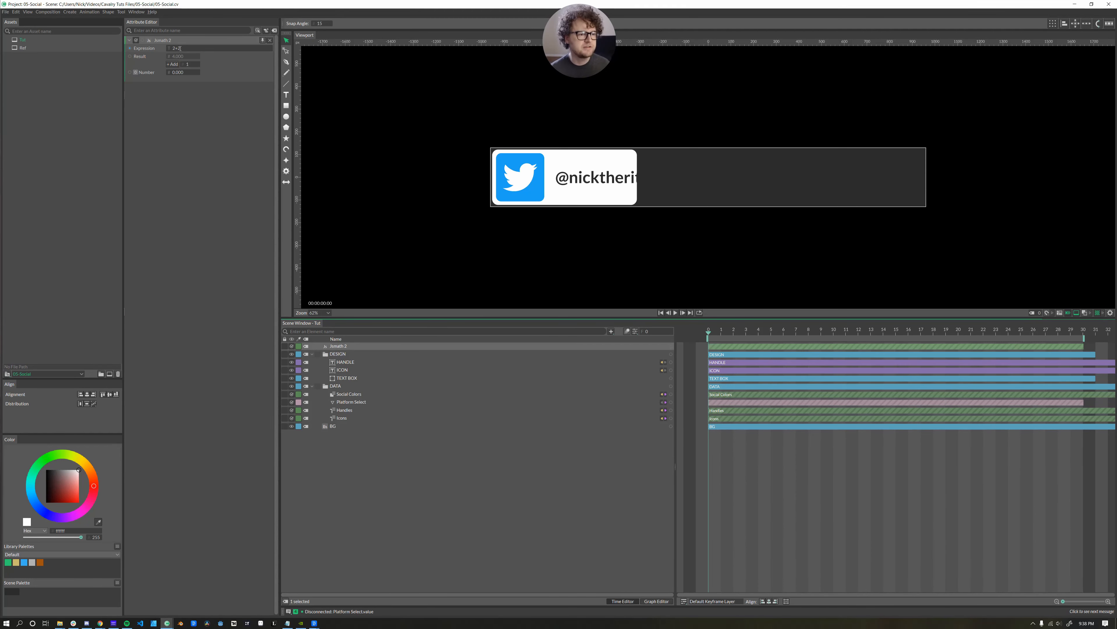
# Set the Jsmath expression to n0+n1 with Number inputs of 2 and 3.
pyautogui.click(175, 49)
pyautogui.press('BackSpace')
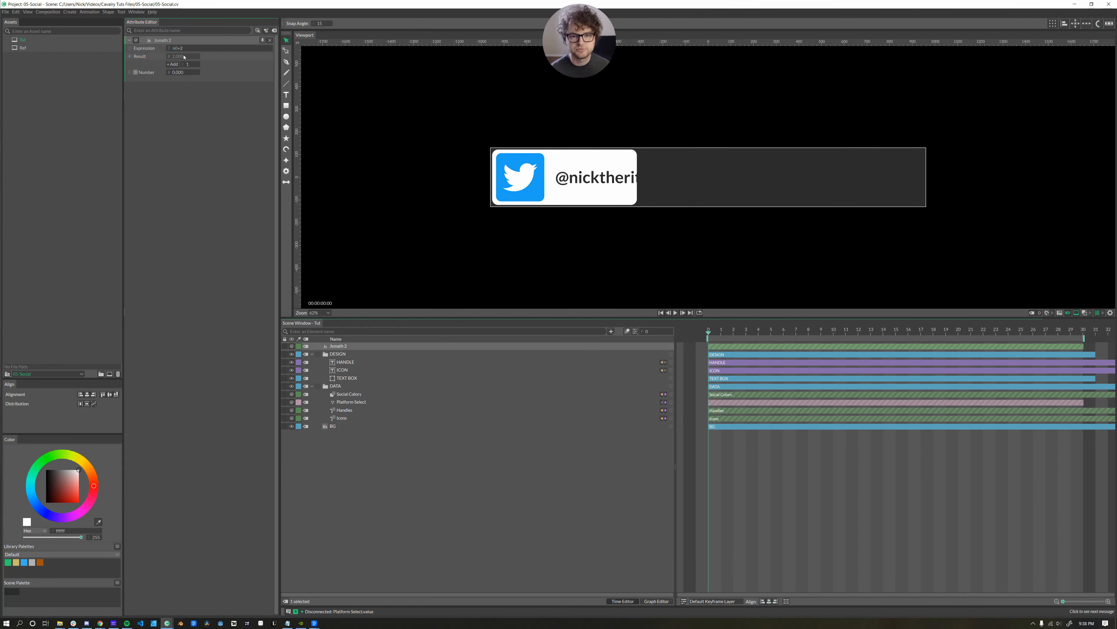
pyautogui.click(178, 72)
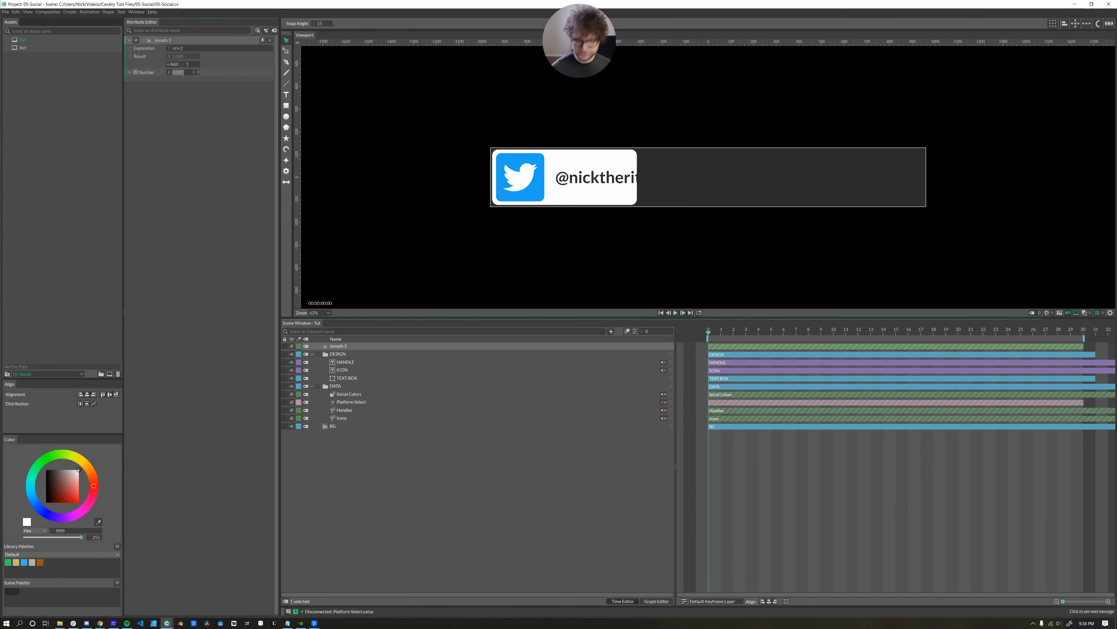
pyautogui.write('2')
pyautogui.press('Return')
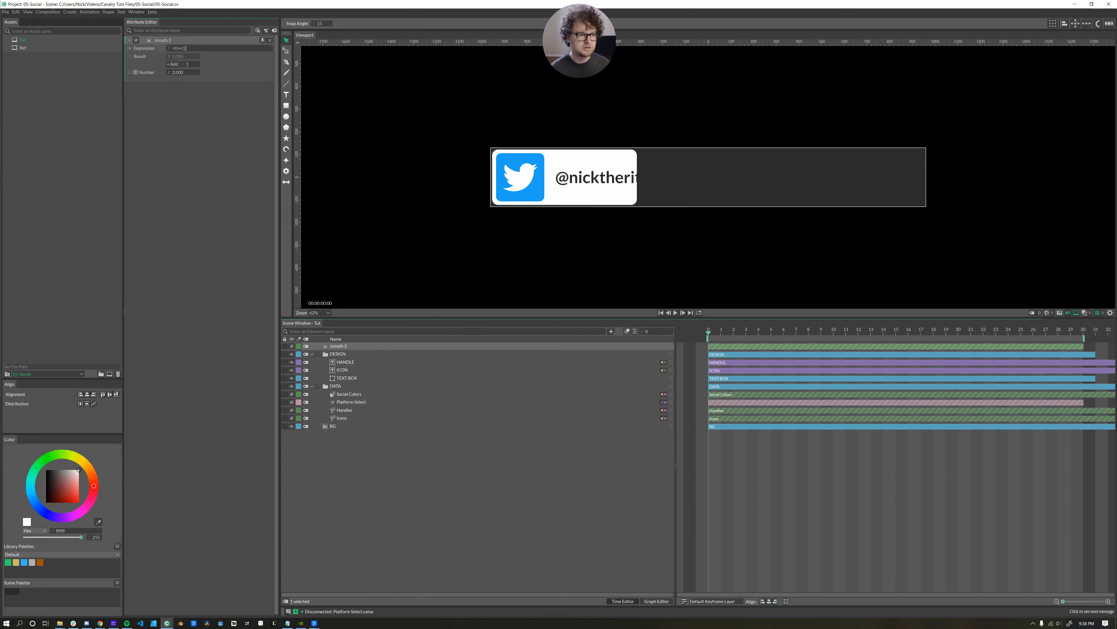
pyautogui.click(172, 64)
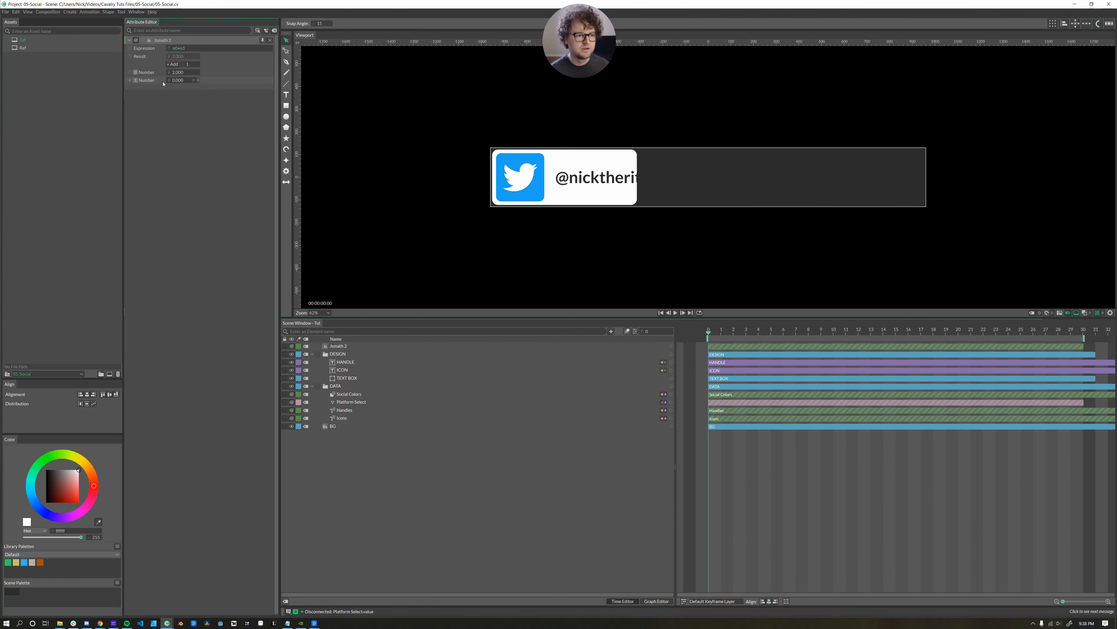
pyautogui.click(182, 81)
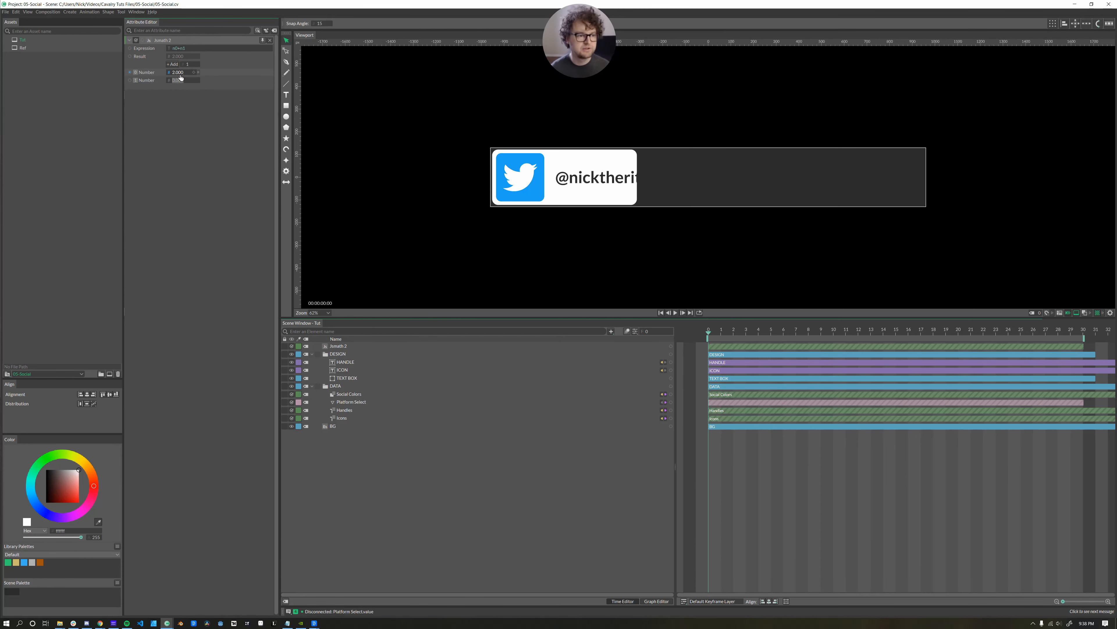
pyautogui.write('3')
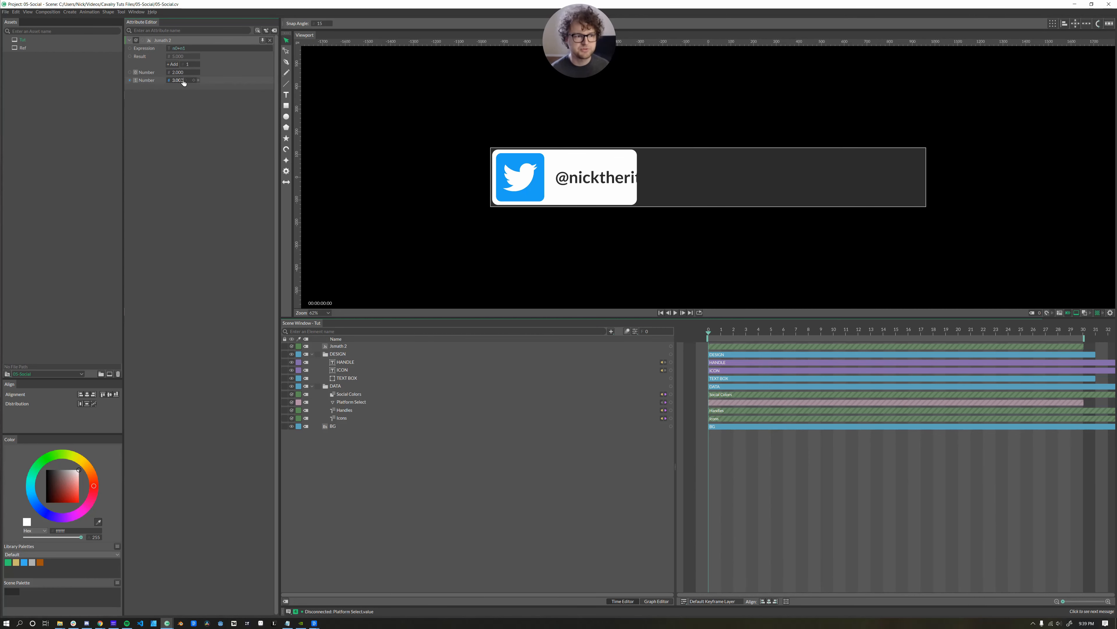
pyautogui.click(225, 48)
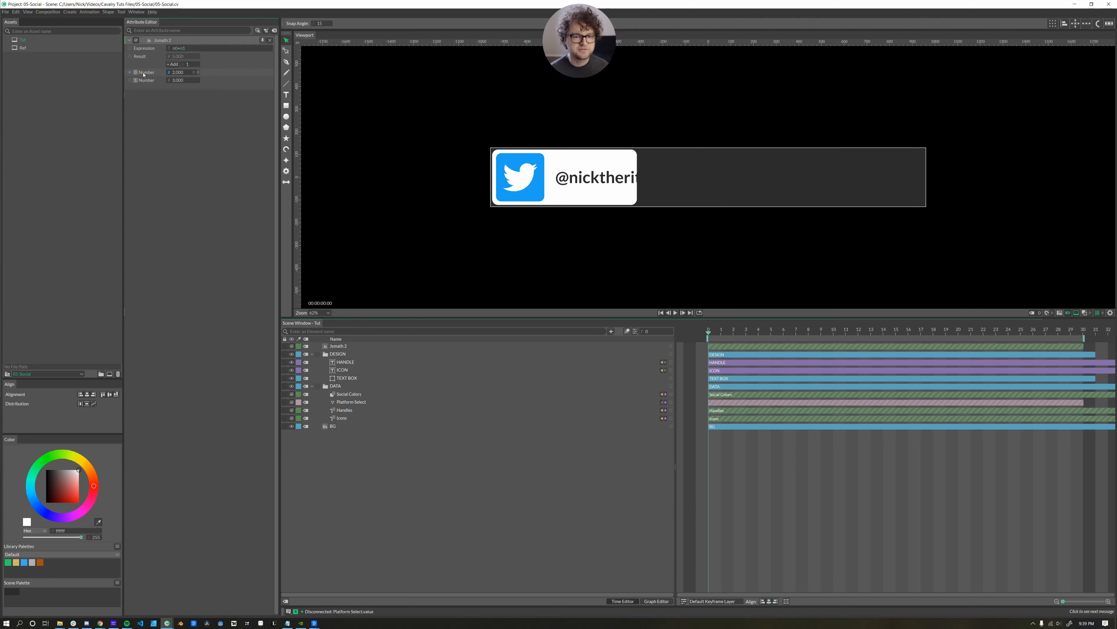
pyautogui.click(153, 76)
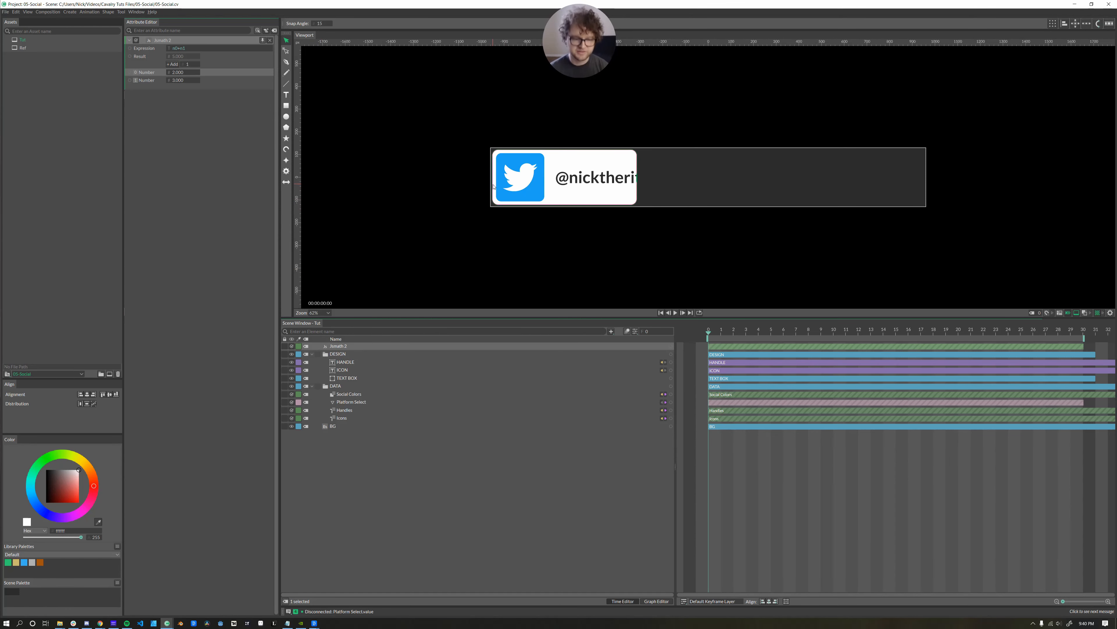
# Add two Bounding Box elements and name them Icon Box and Handle Box.
pyautogui.hotkey('ctrl', 'space')
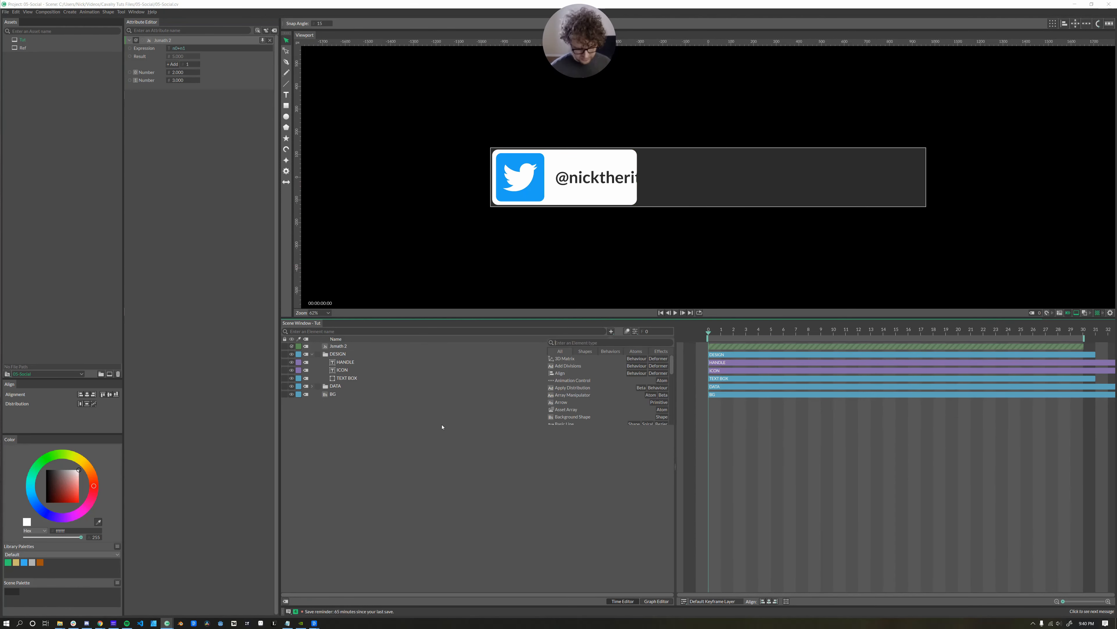
pyautogui.write('boundin')
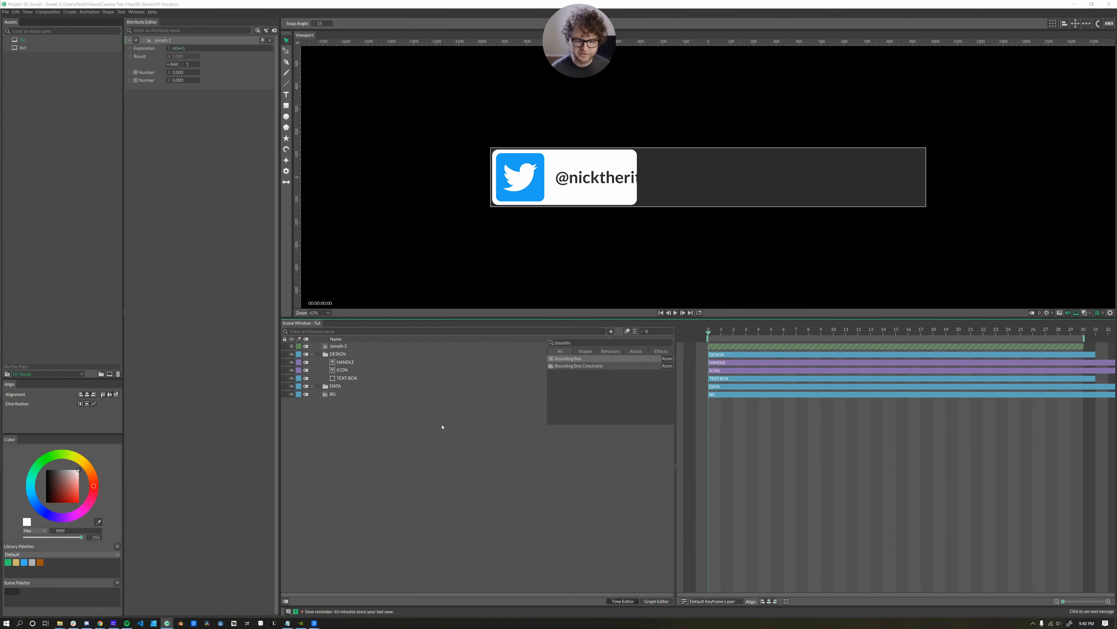
pyautogui.press('Return')
pyautogui.press('Return')
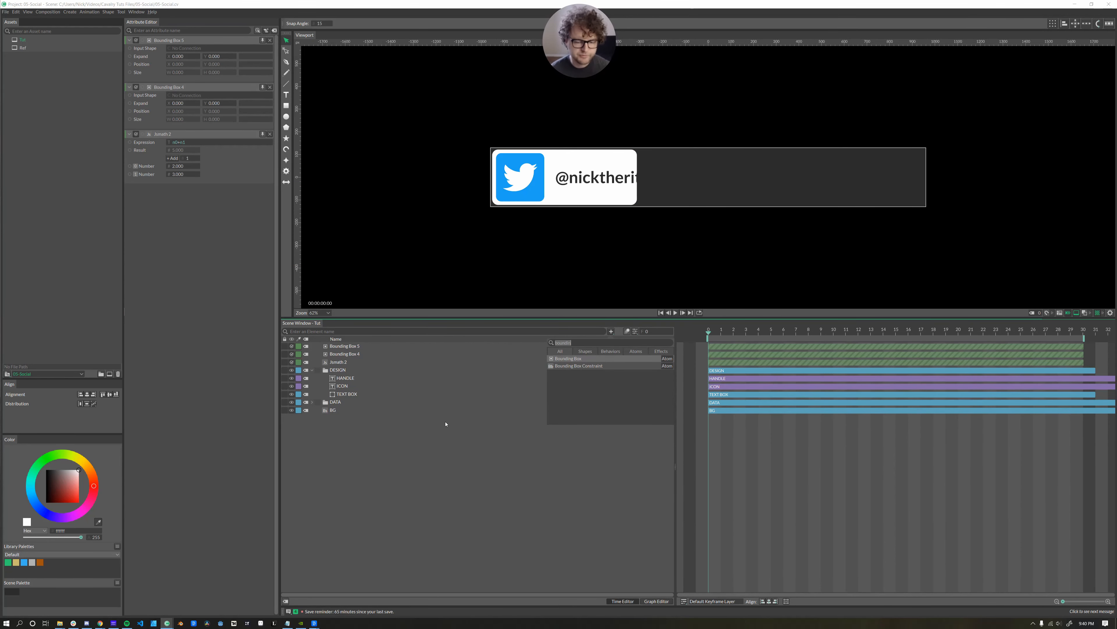
pyautogui.click(354, 356)
pyautogui.click(303, 348)
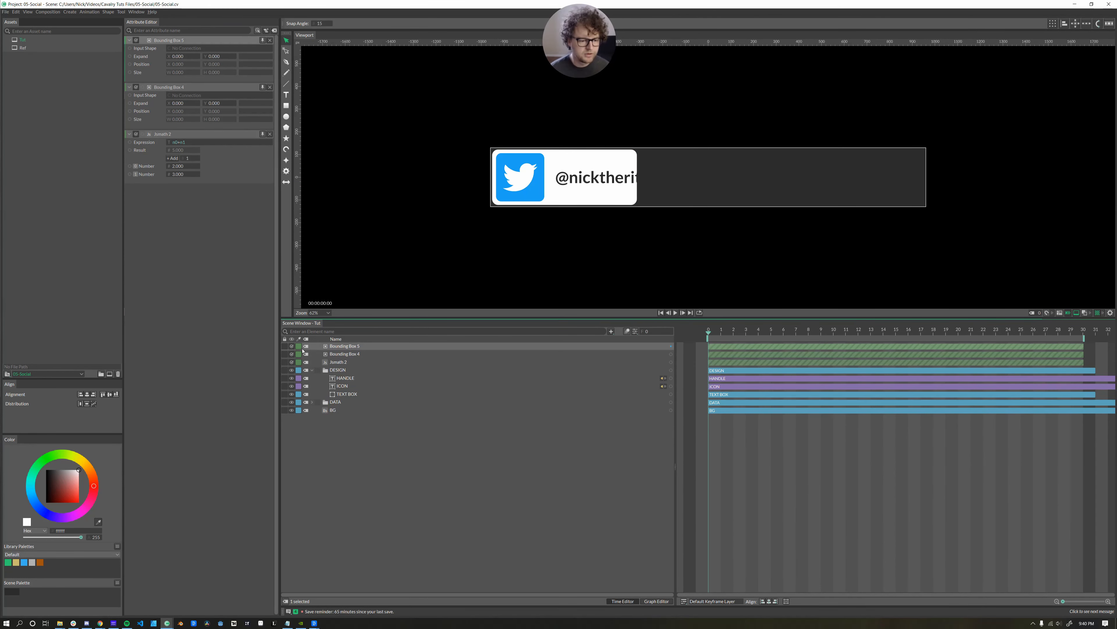
pyautogui.doubleClick(362, 350)
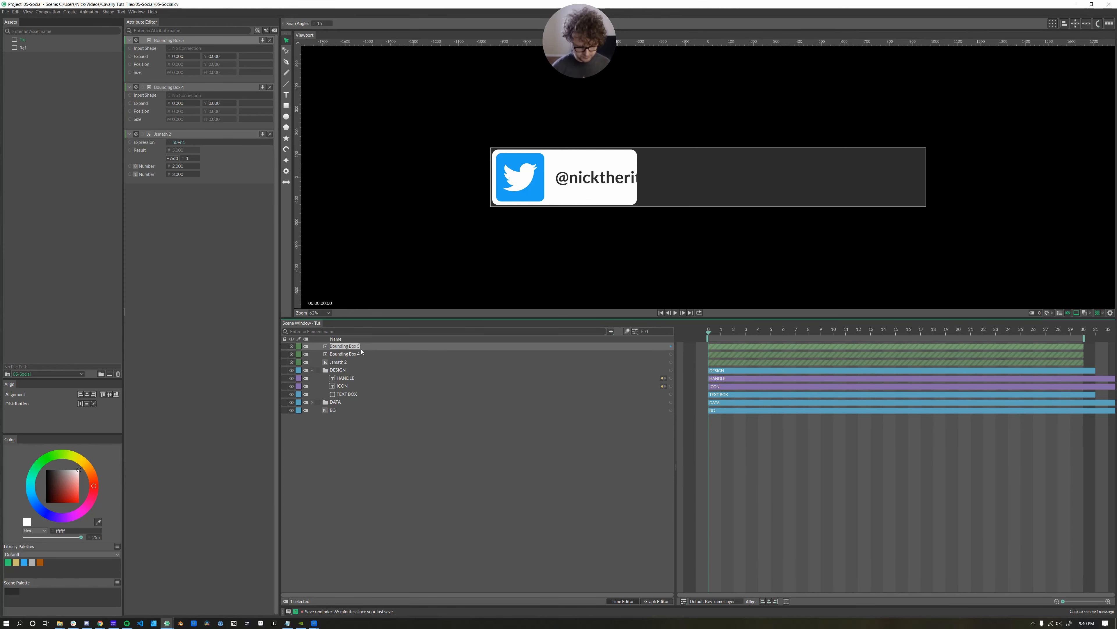
pyautogui.press('BackSpace')
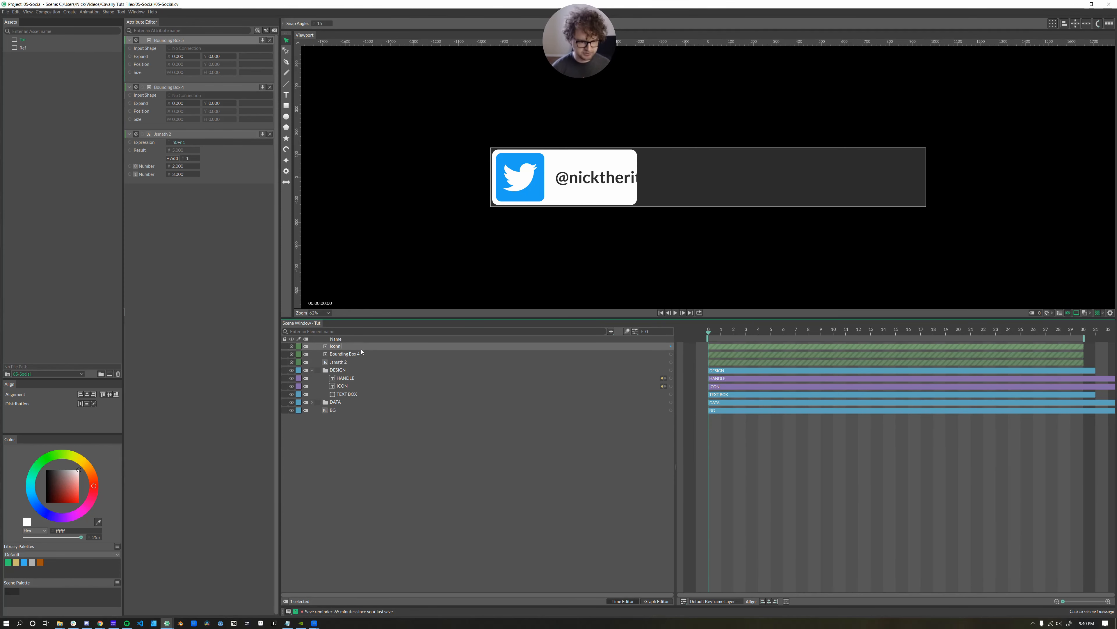
pyautogui.write('Icon Box')
pyautogui.press('Return')
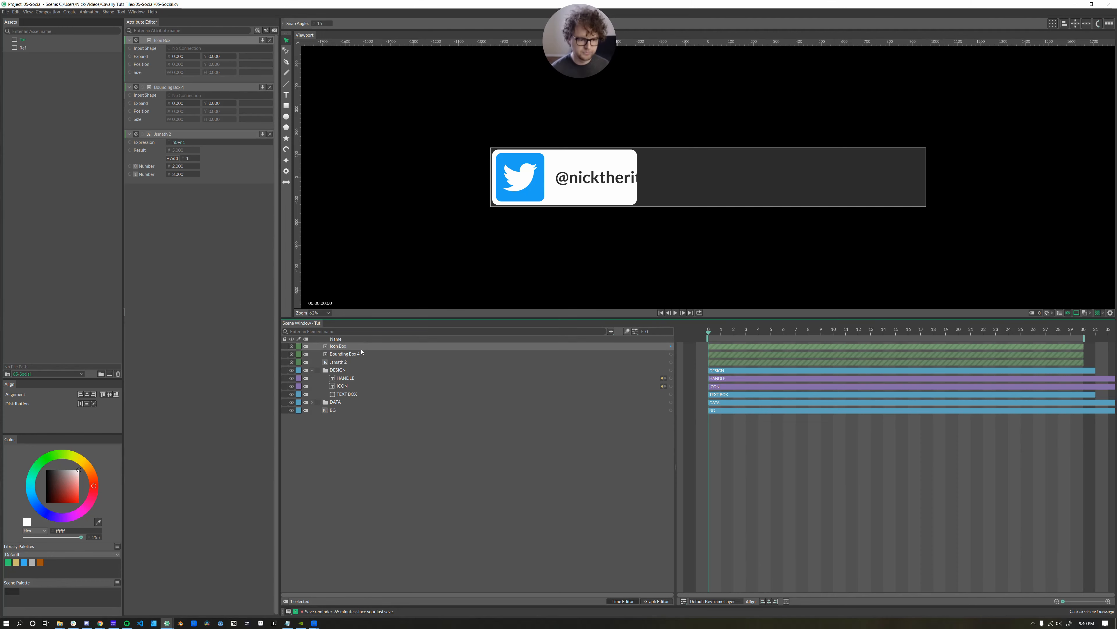
pyautogui.click(354, 354)
pyautogui.doubleClick(355, 354)
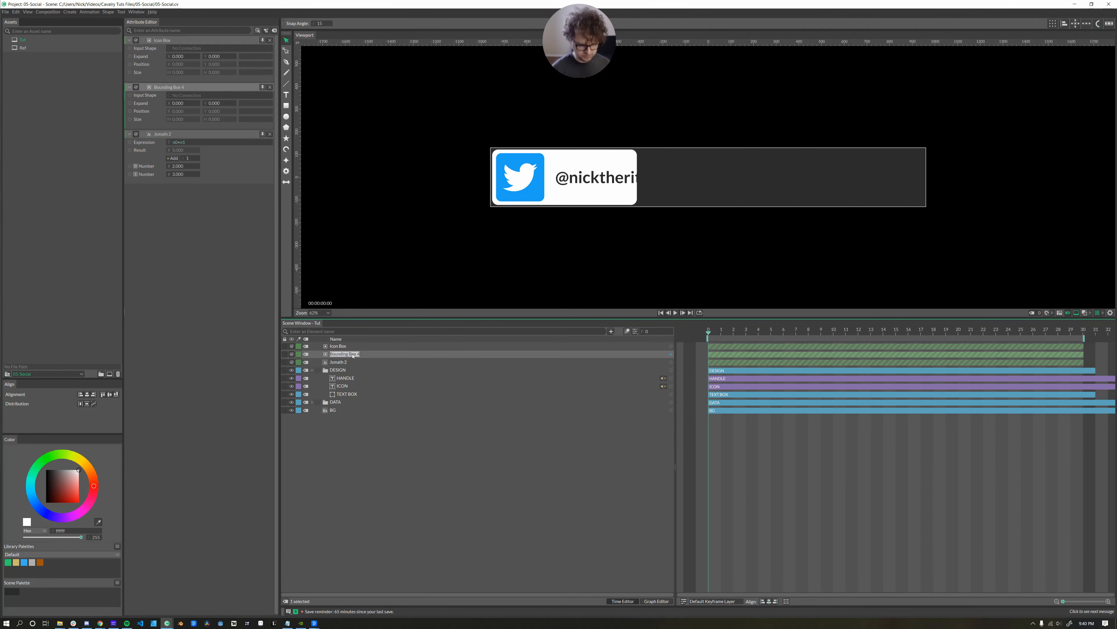
pyautogui.write('Handle Box')
pyautogui.click(341, 386)
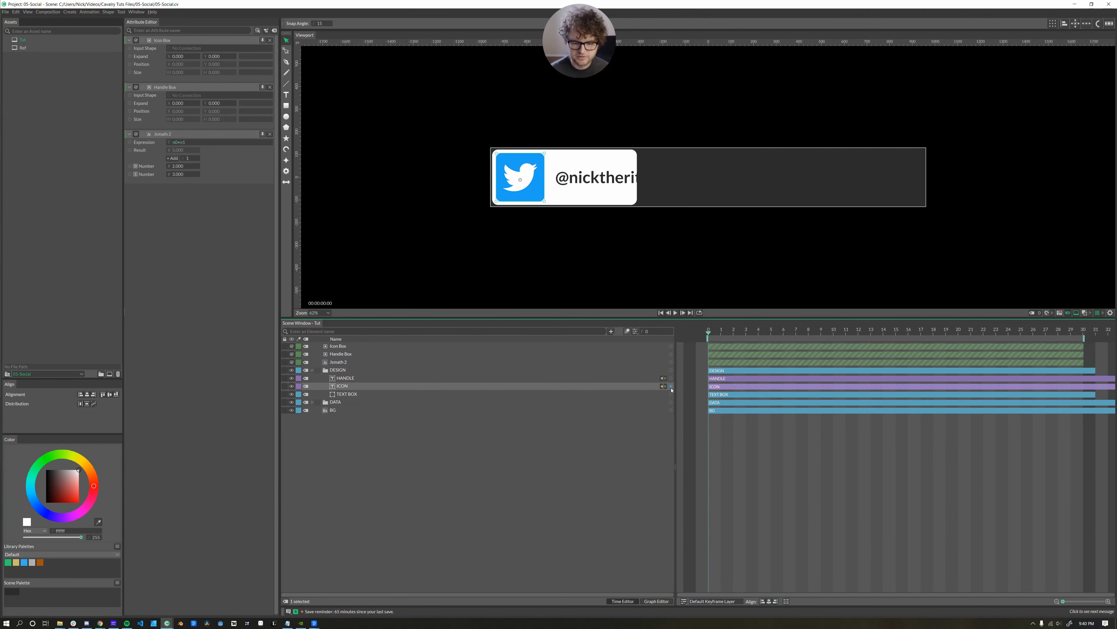
# Use ICON as Icon Box's input shape and HANDLE as Handle Box's.
pyautogui.moveTo(444, 393); pyautogui.dragTo(338, 348)
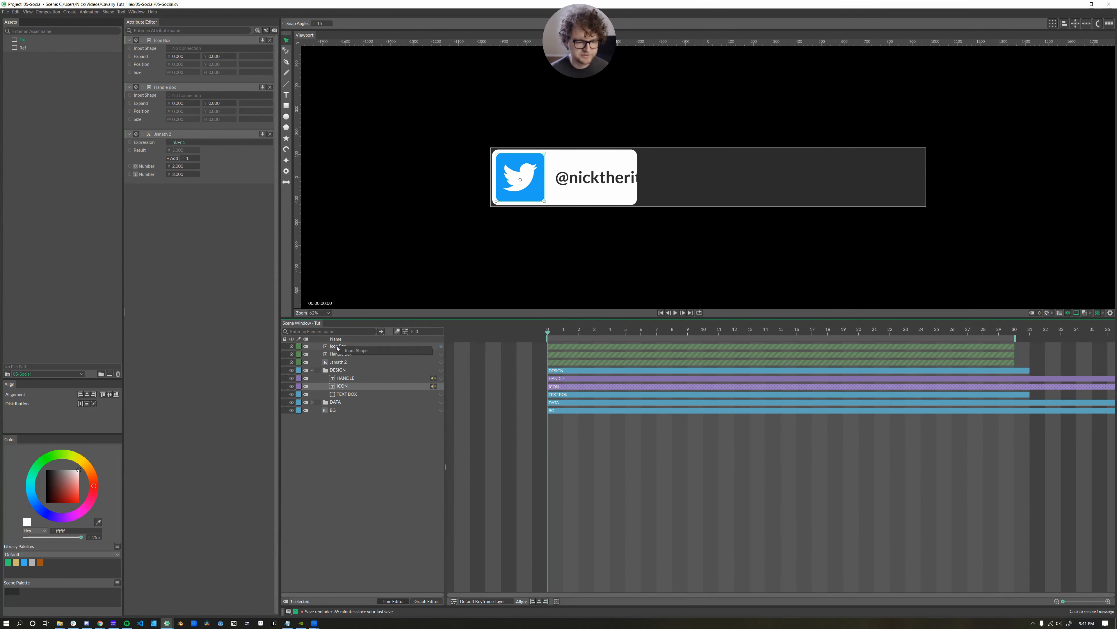
pyautogui.click(356, 351)
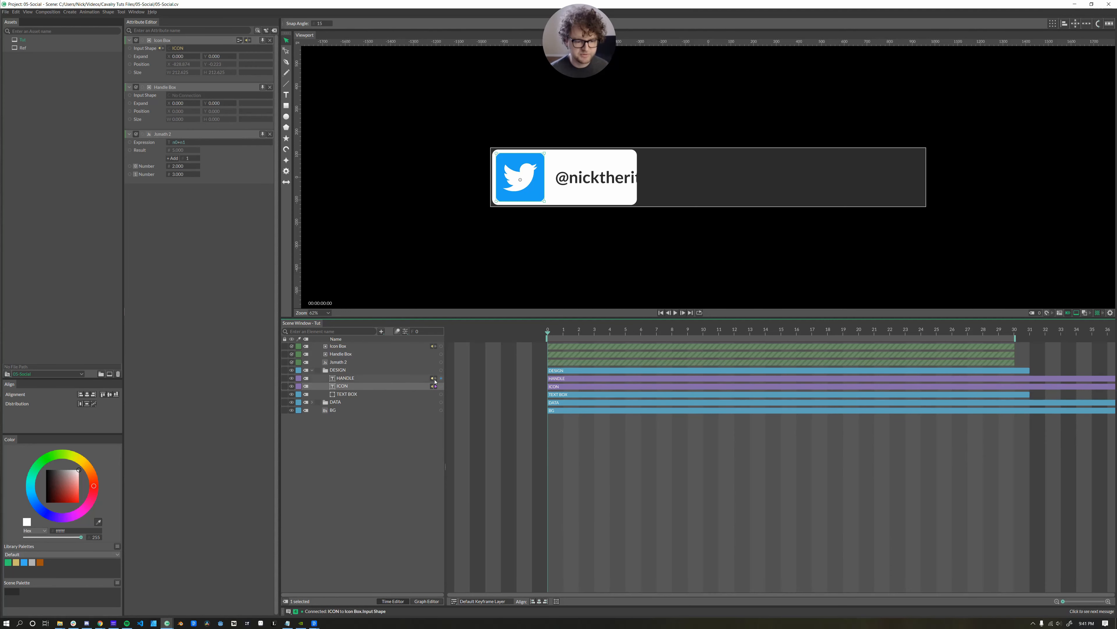
pyautogui.moveTo(441, 378); pyautogui.dragTo(352, 359)
pyautogui.click(352, 359)
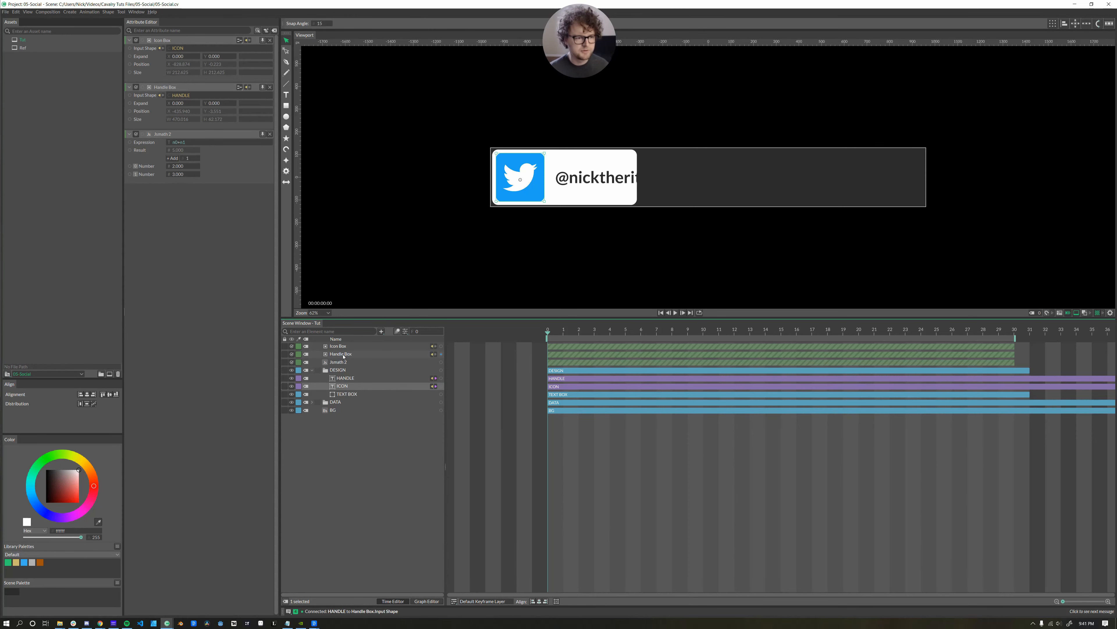
pyautogui.click(344, 356)
pyautogui.keyDown('shift'); pyautogui.click(338, 348); pyautogui.keyUp('shift')
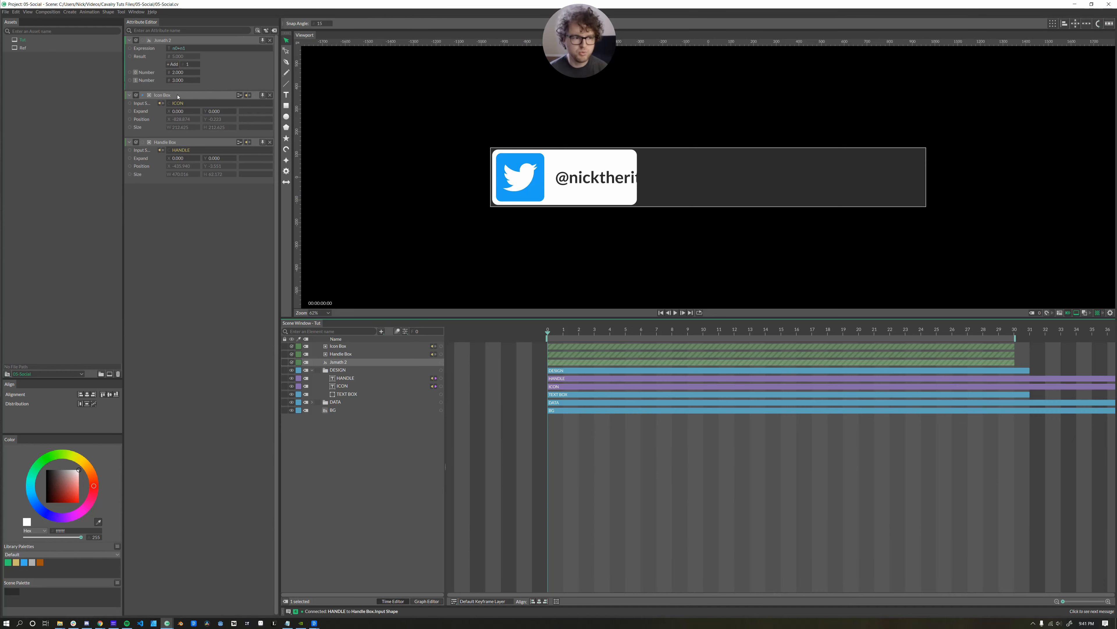
pyautogui.hotkey('ctrl', 'z')
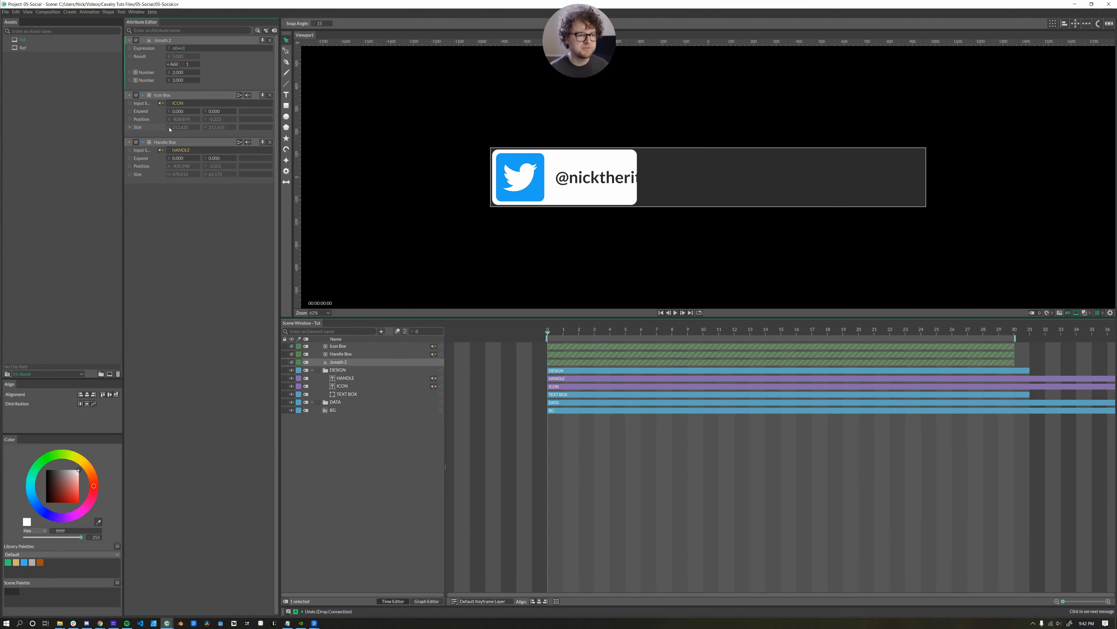
# Feed both boxes' widths into Jsmath 2's numbers and link its result to TEXT BOX.
pyautogui.moveTo(169, 129); pyautogui.dragTo(151, 73)
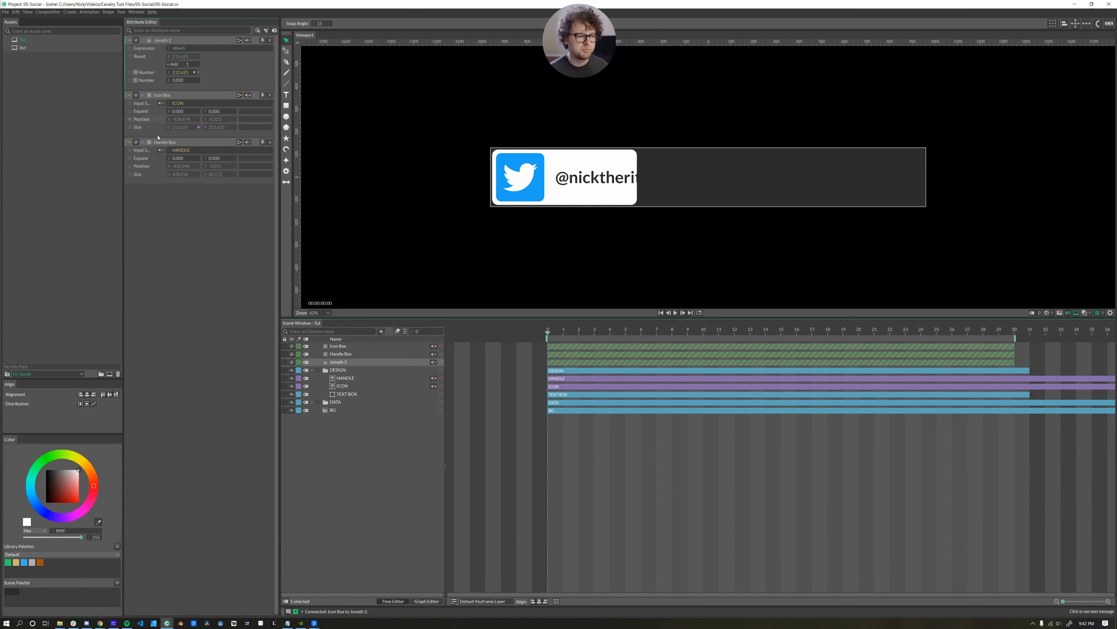
pyautogui.moveTo(170, 175); pyautogui.dragTo(153, 81)
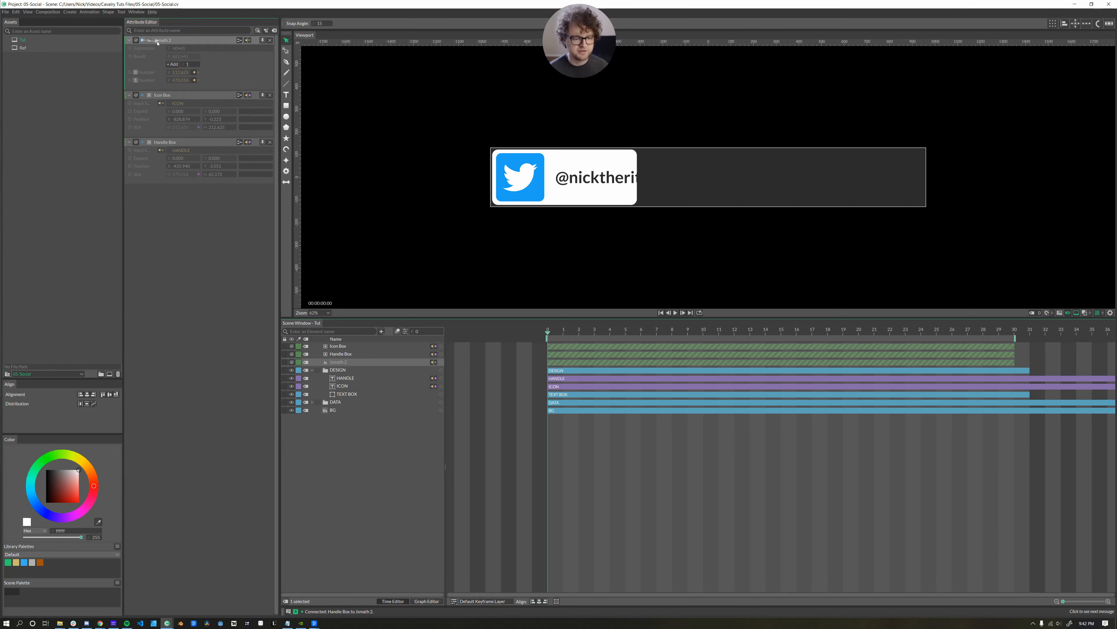
pyautogui.moveTo(157, 42); pyautogui.dragTo(346, 397)
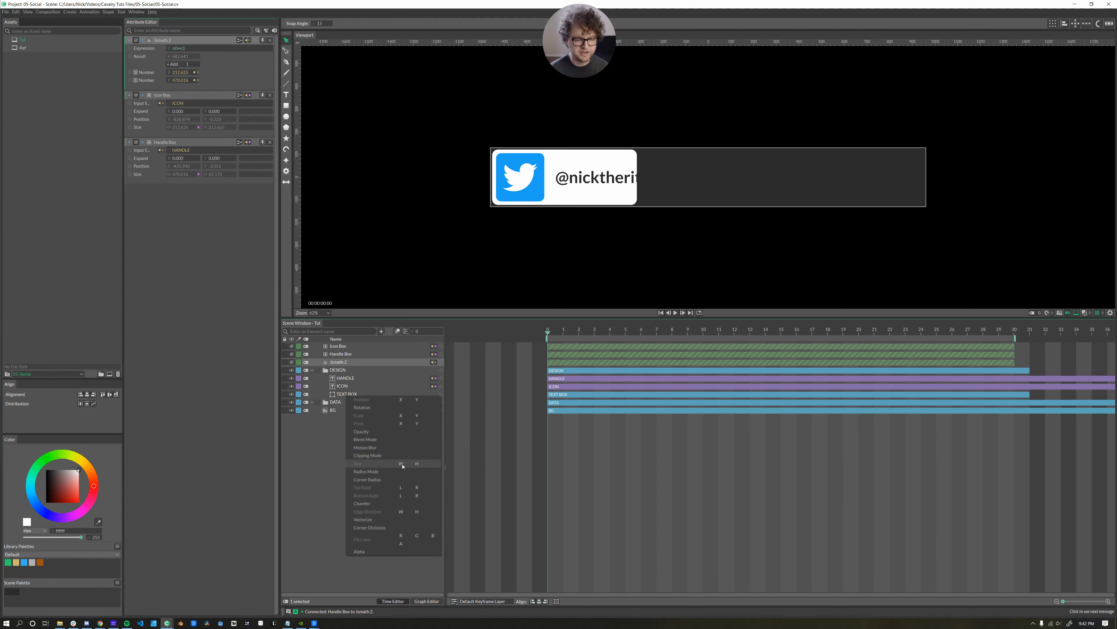
# Drive TEXT BOX Size W with Jsmath 2's sum and set Platform Select to 1 (Instagram).
pyautogui.click(401, 465)
pyautogui.click(312, 402)
pyautogui.click(332, 419)
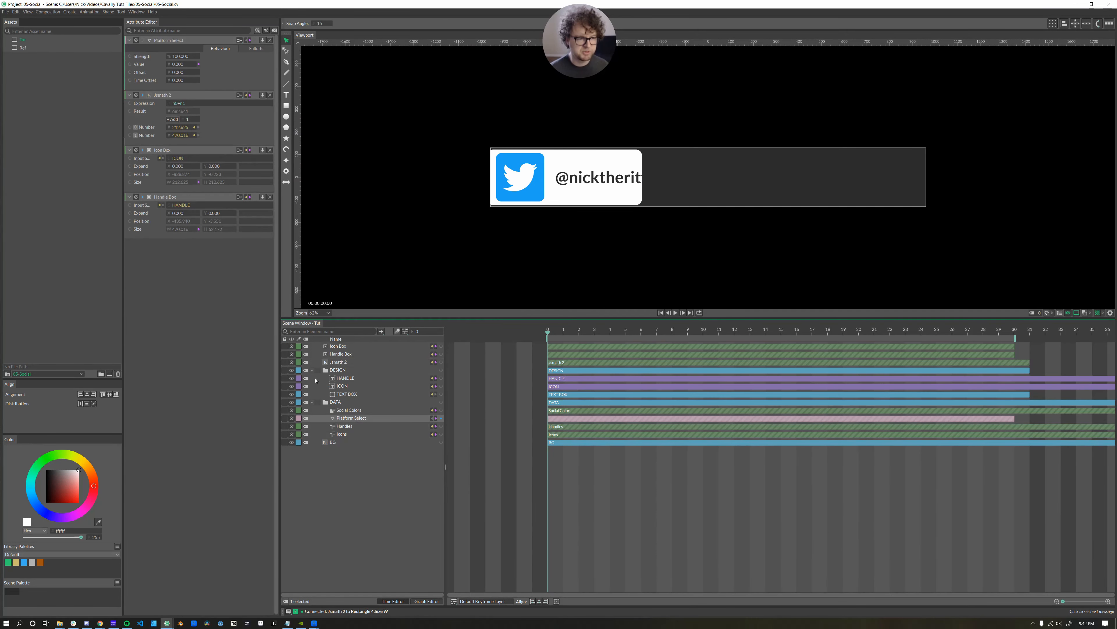
pyautogui.click(176, 63)
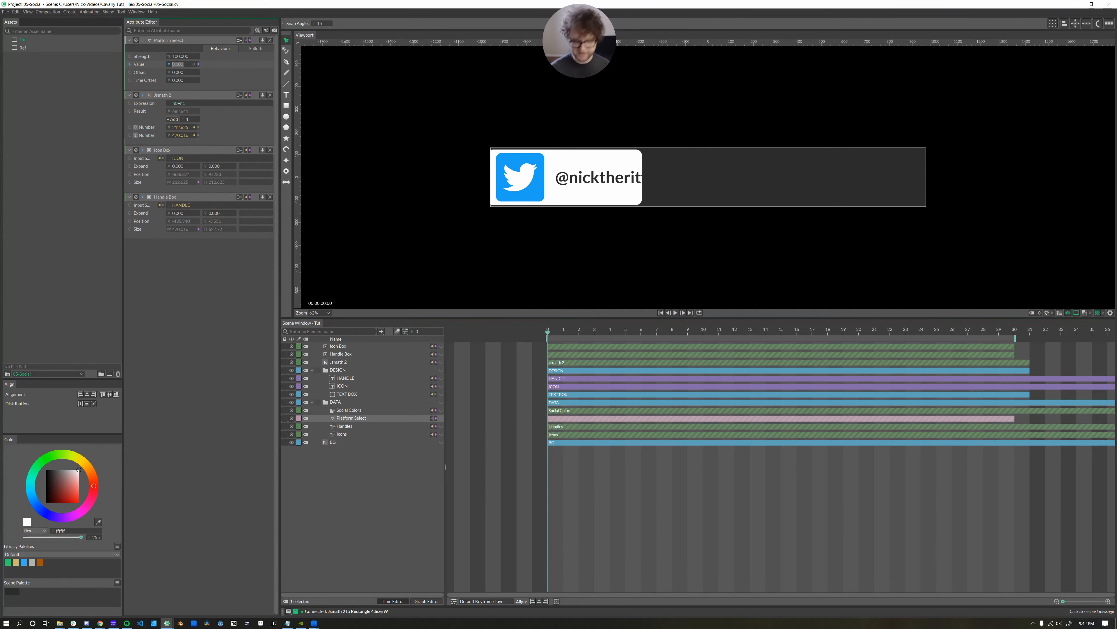
pyautogui.write('1')
pyautogui.press('Return')
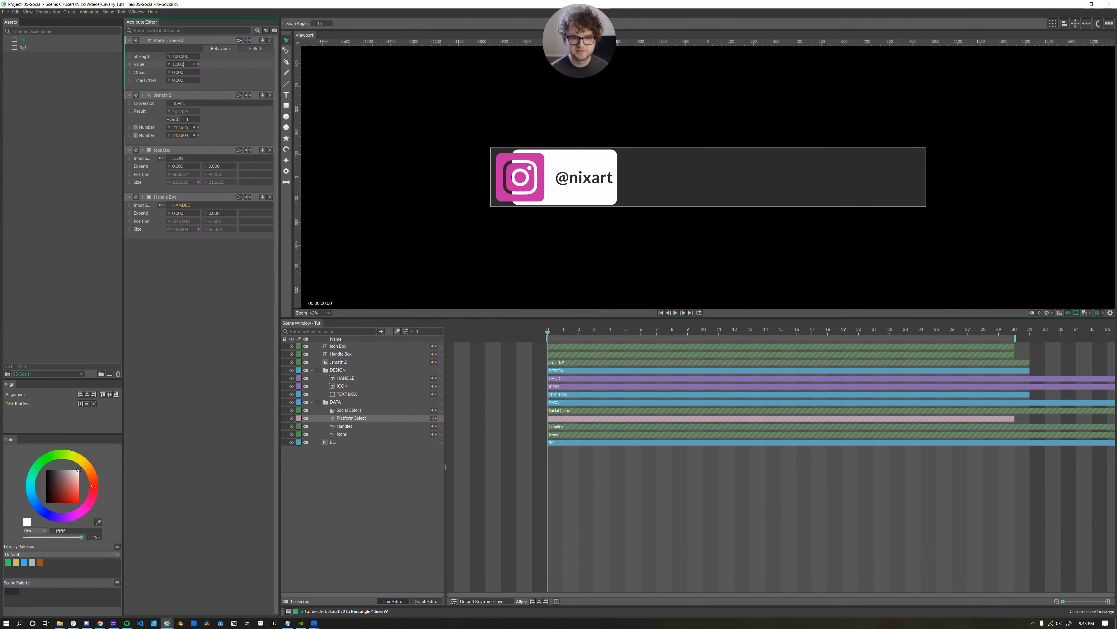
# Test Platform Select values 2 (YouTube) and 0 (Twitter) to check the box resizes.
pyautogui.doubleClick(176, 64)
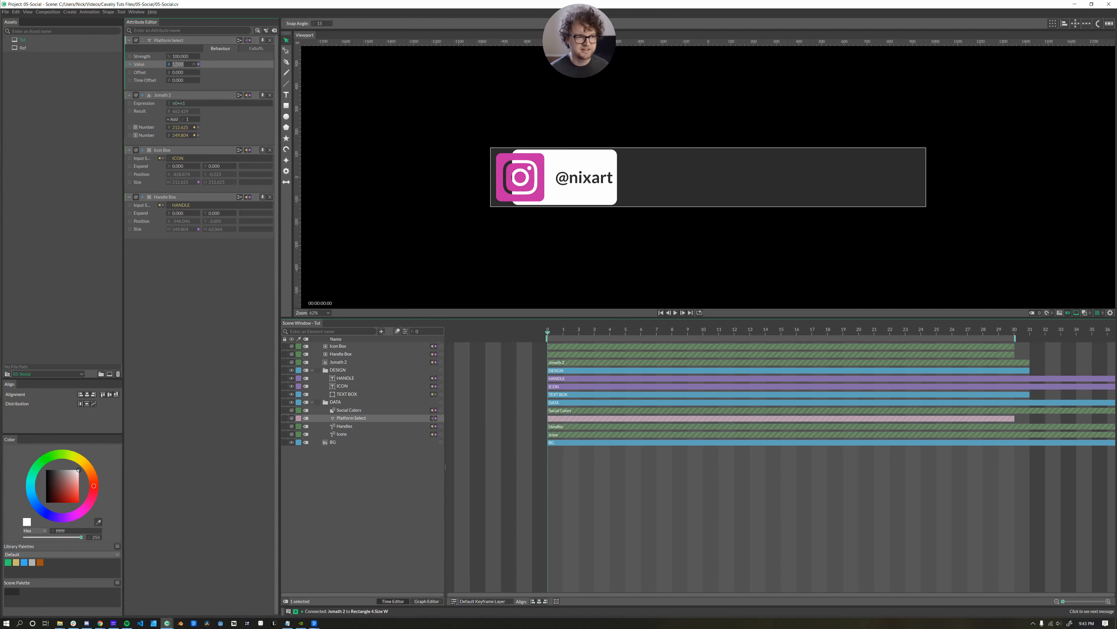
pyautogui.write('2')
pyautogui.press('Return')
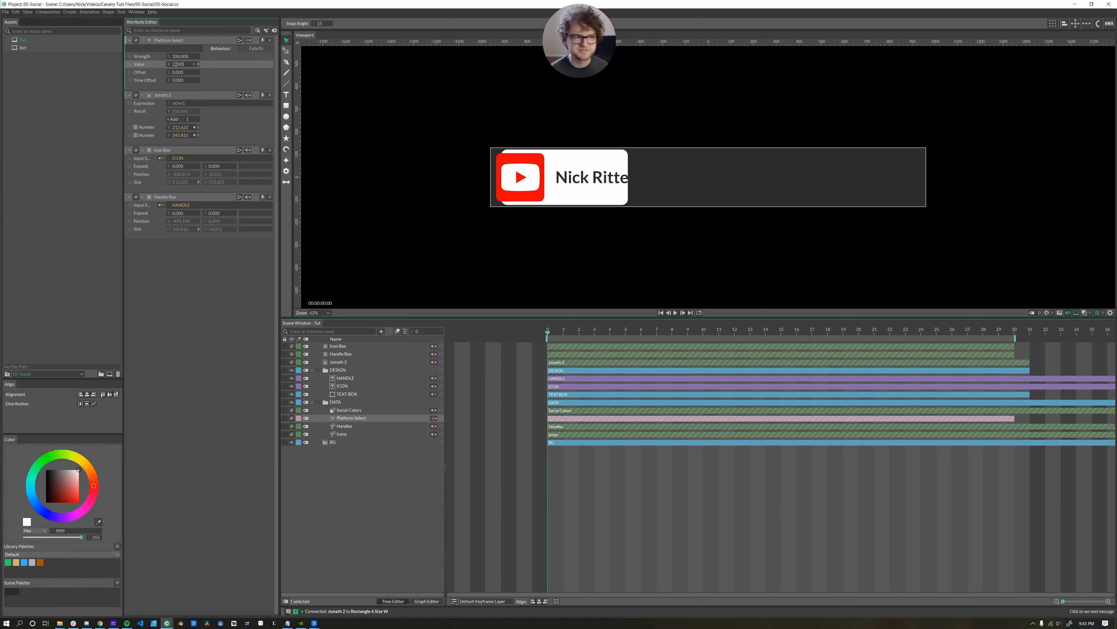
pyautogui.doubleClick(176, 65)
pyautogui.write('0')
pyautogui.press('Return')
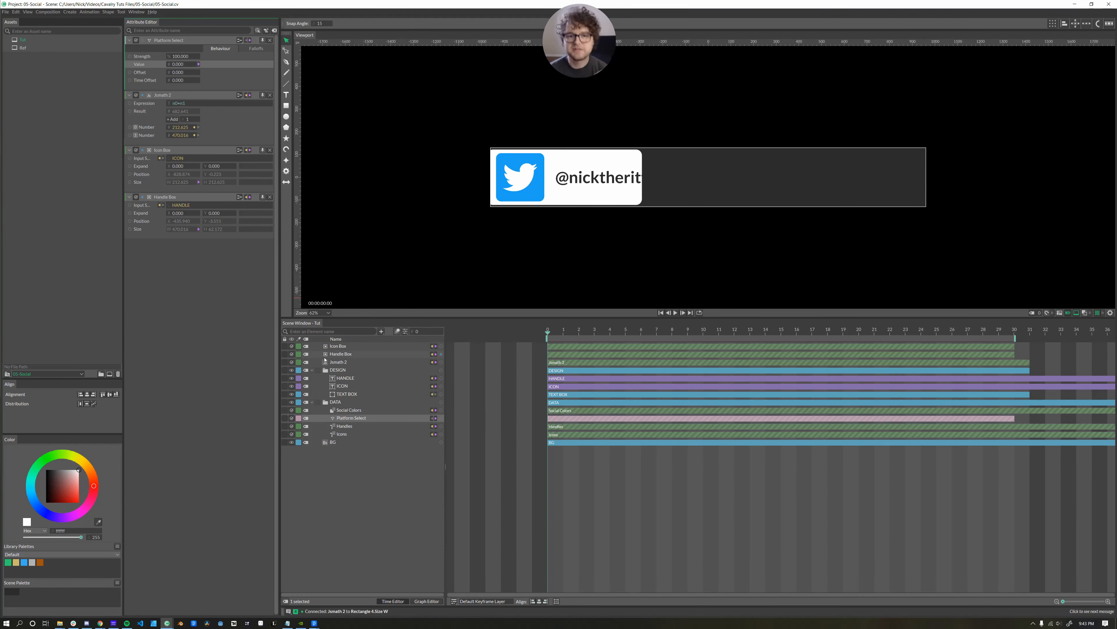
# Add an Align deformer to TEXT BOX with Align X 1 and shift the box left beside the icon.
pyautogui.click(312, 402)
pyautogui.click(333, 394)
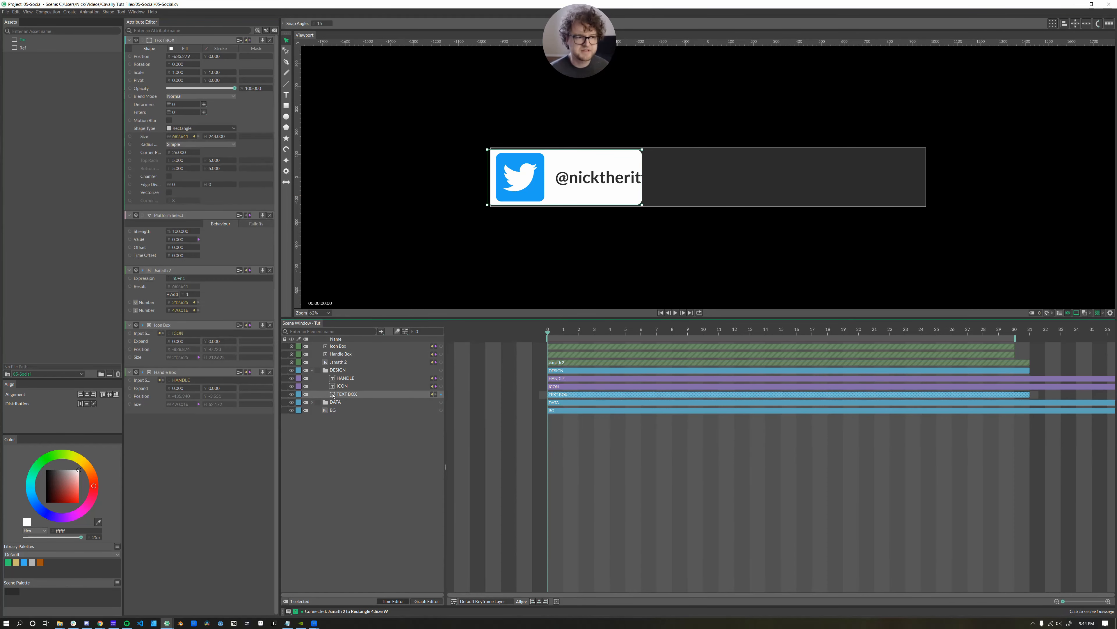
pyautogui.click(204, 105)
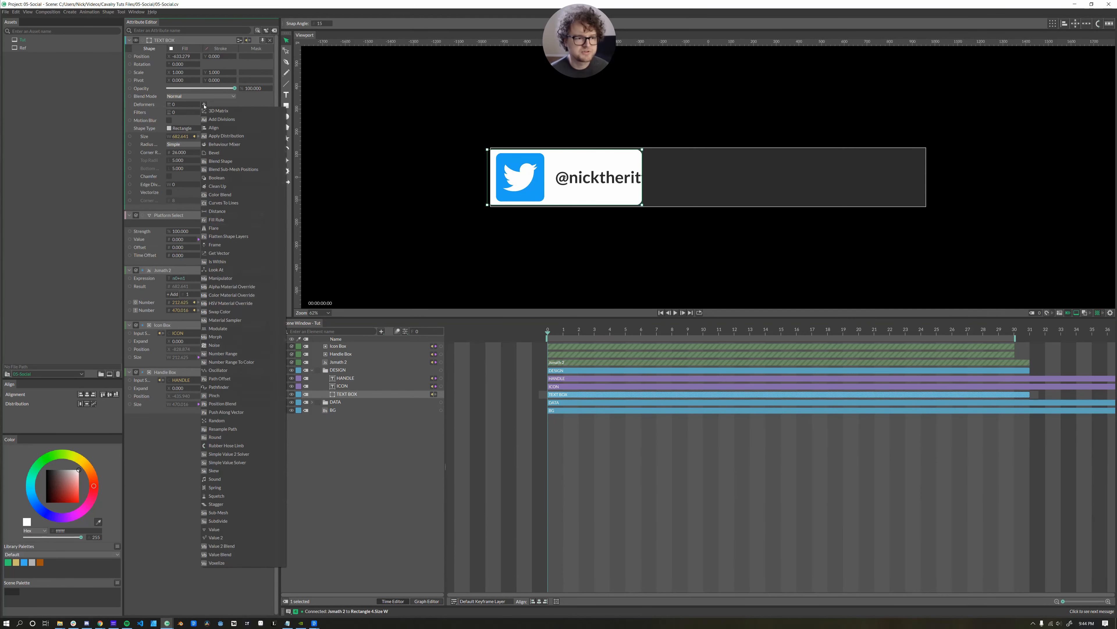
pyautogui.click(214, 128)
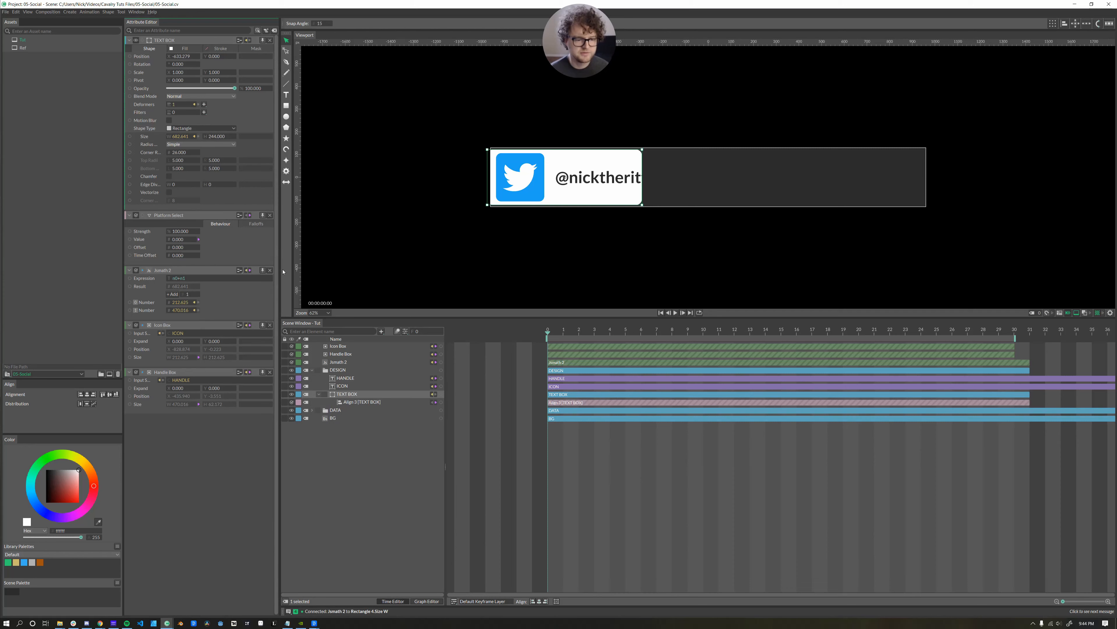
pyautogui.click(340, 402)
pyautogui.moveTo(202, 65); pyautogui.dragTo(234, 64)
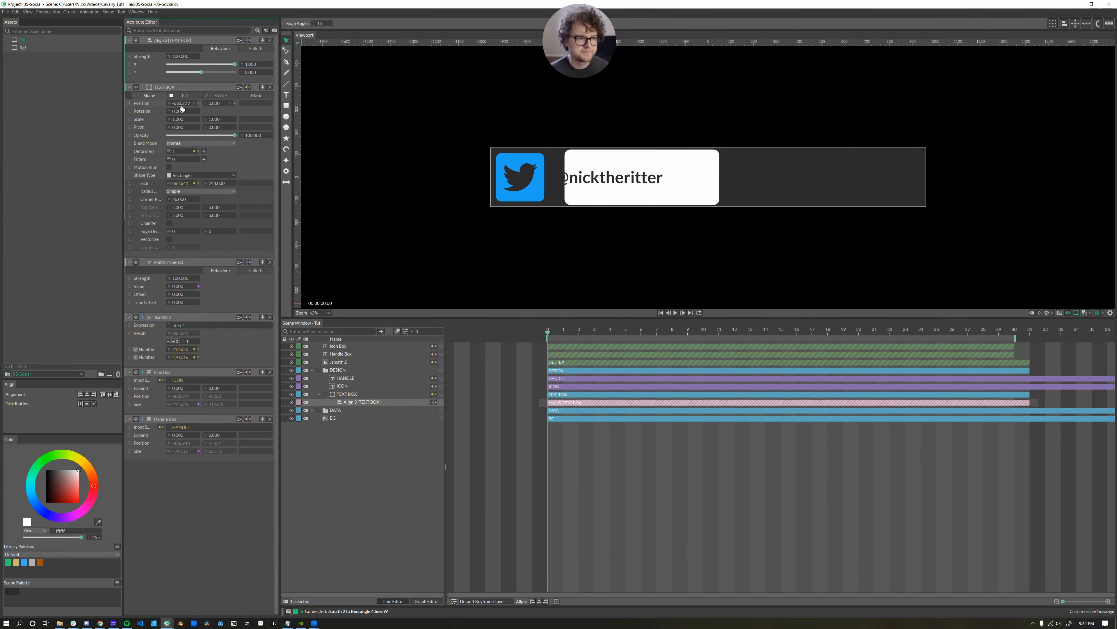
pyautogui.moveTo(182, 108); pyautogui.dragTo(68, 115)
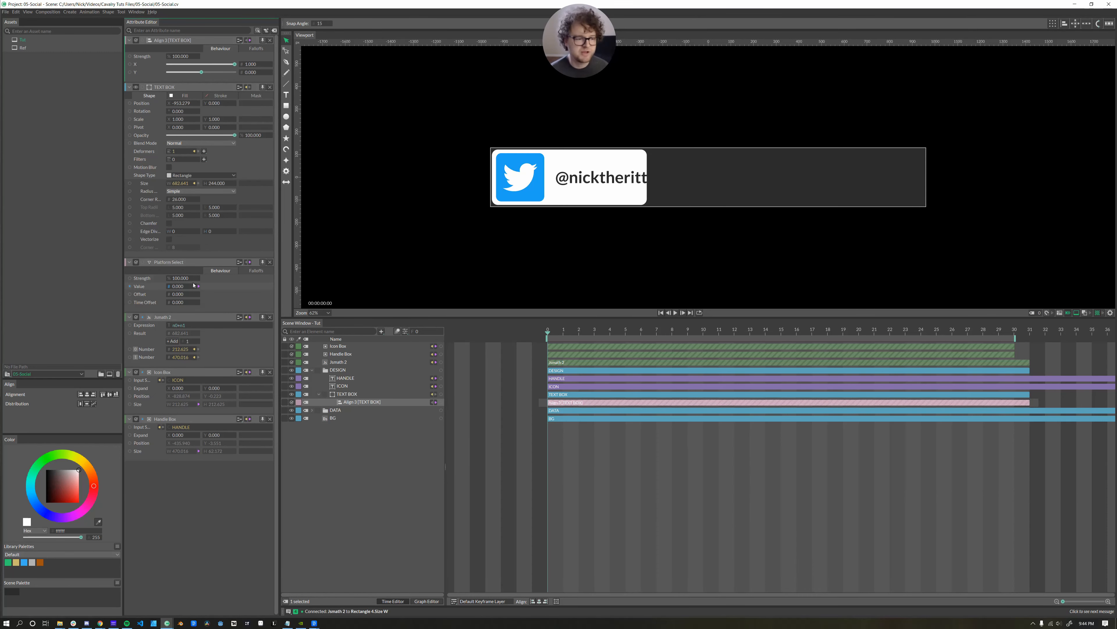
# Switch the badge to Instagram and reset Icon Box's Expand X to 0.
pyautogui.moveTo(172, 284); pyautogui.dragTo(177, 286)
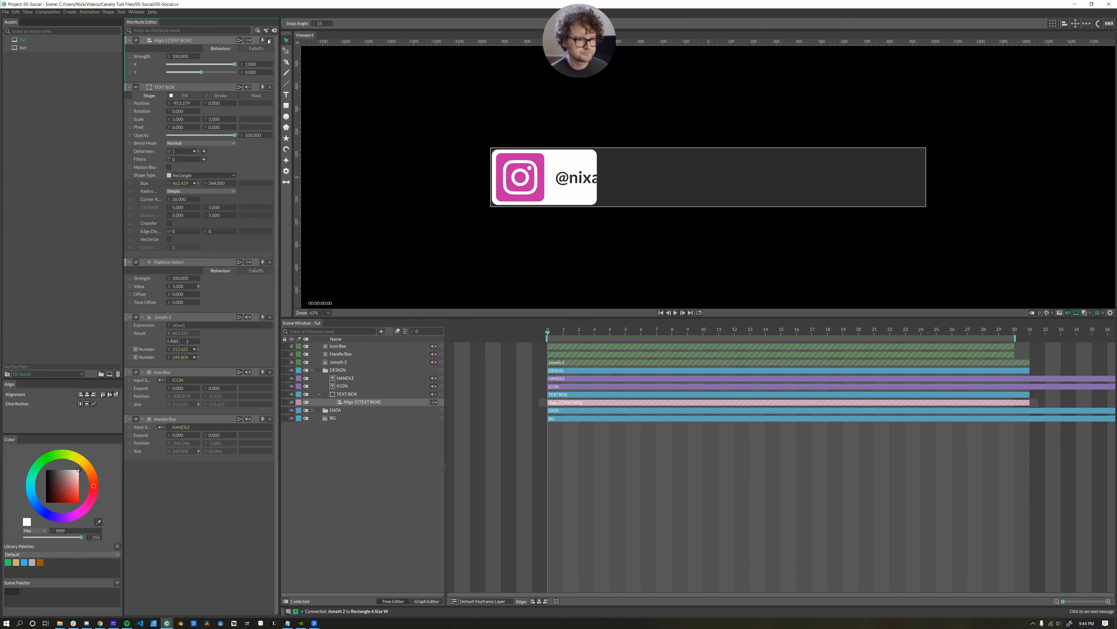
pyautogui.scroll(-2, 264, 59)
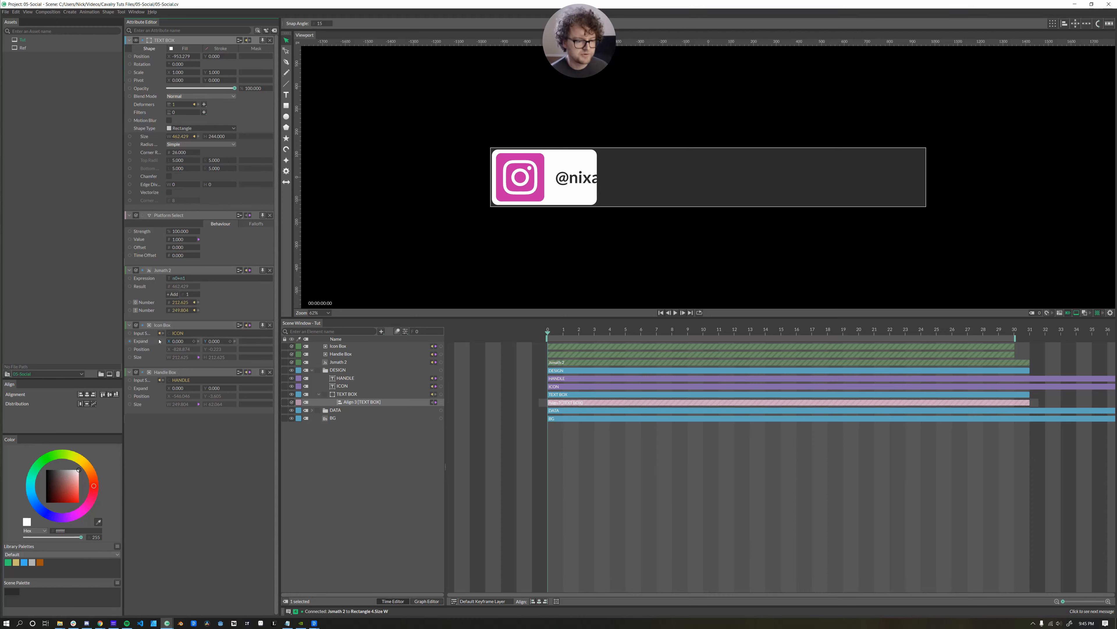
pyautogui.moveTo(181, 343); pyautogui.dragTo(193, 344)
pyautogui.click(185, 341)
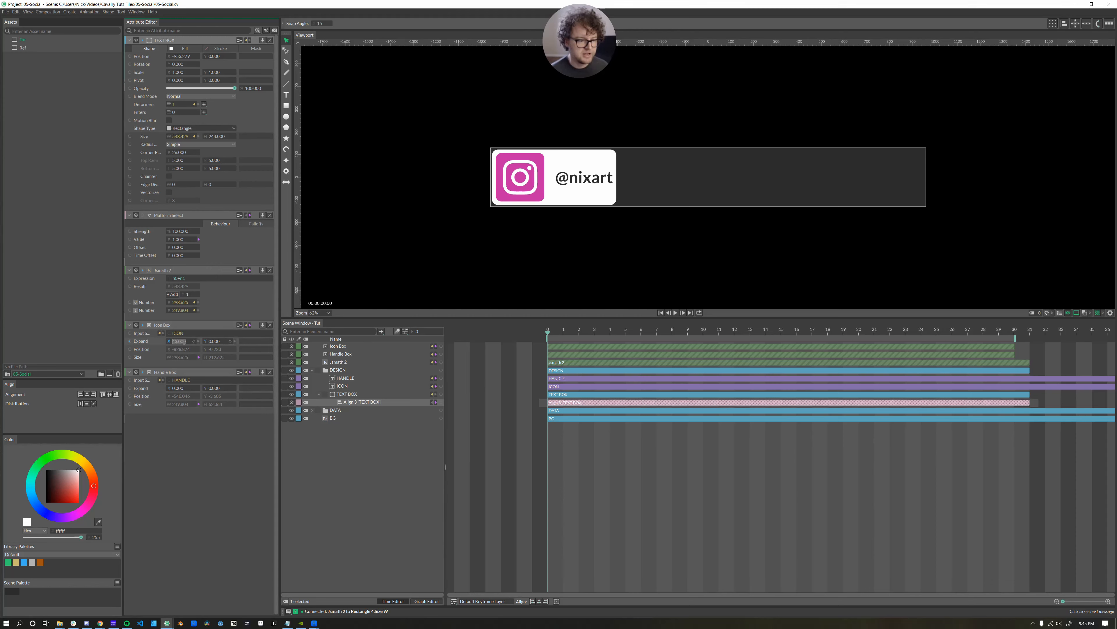
pyautogui.write('0')
pyautogui.press('Return')
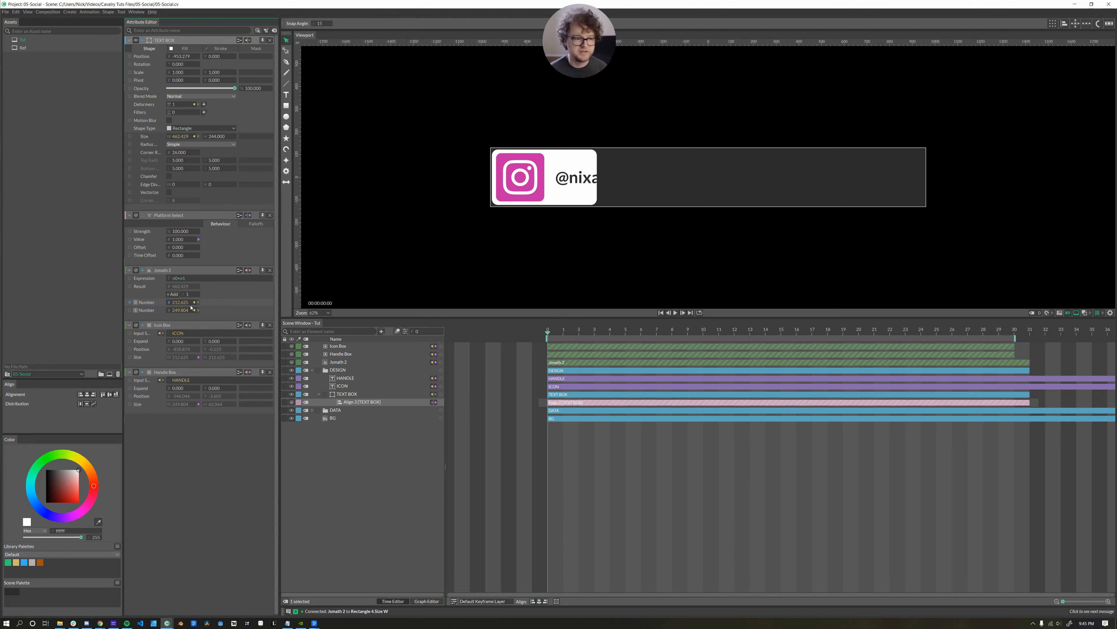
# Add two number inputs to Jsmath 2 and extend its expression with +n2*2+n3*2.
pyautogui.click(271, 325)
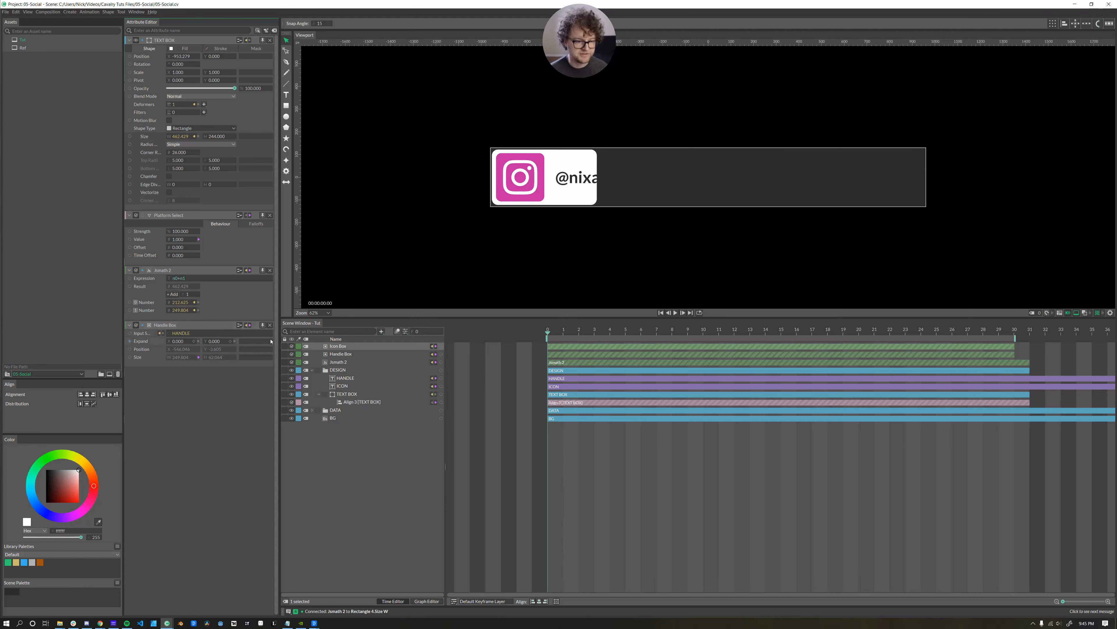
pyautogui.click(270, 325)
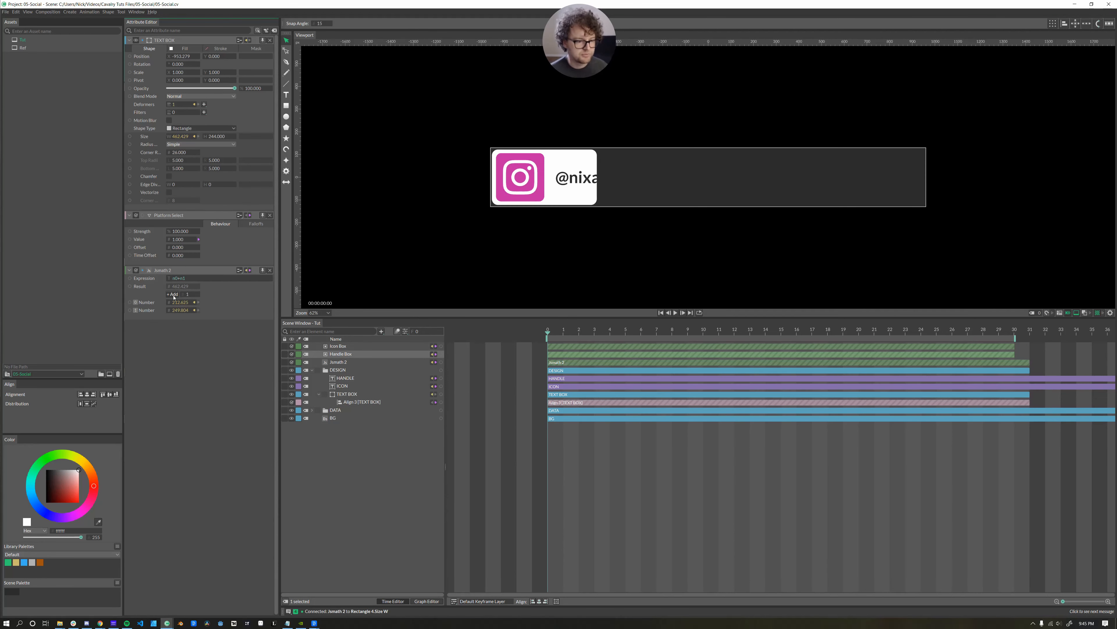
pyautogui.click(192, 295)
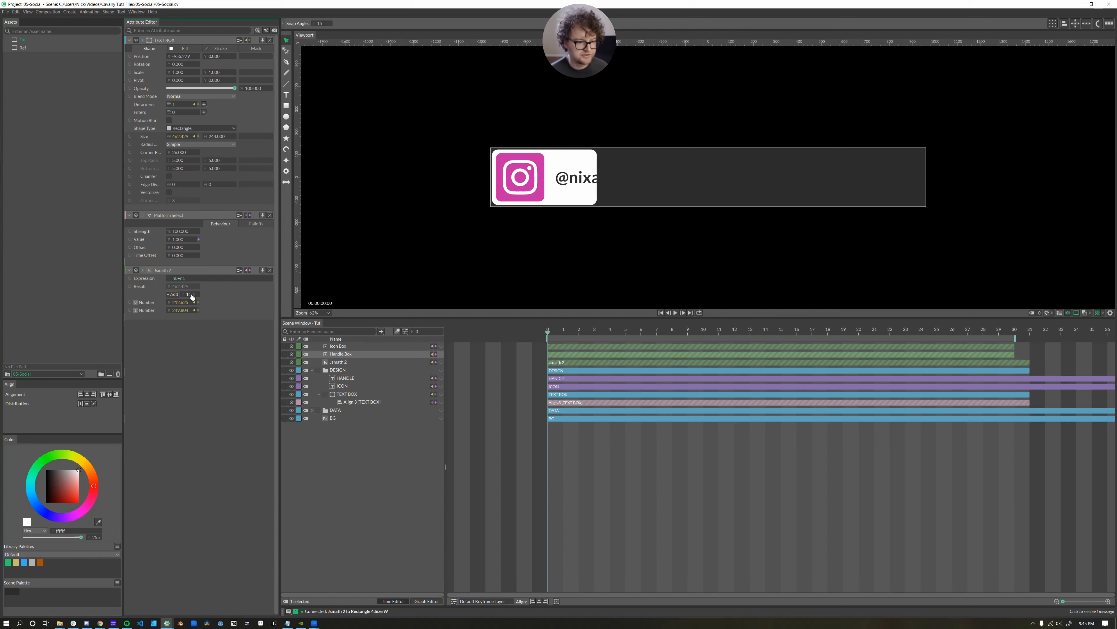
pyautogui.click(172, 294)
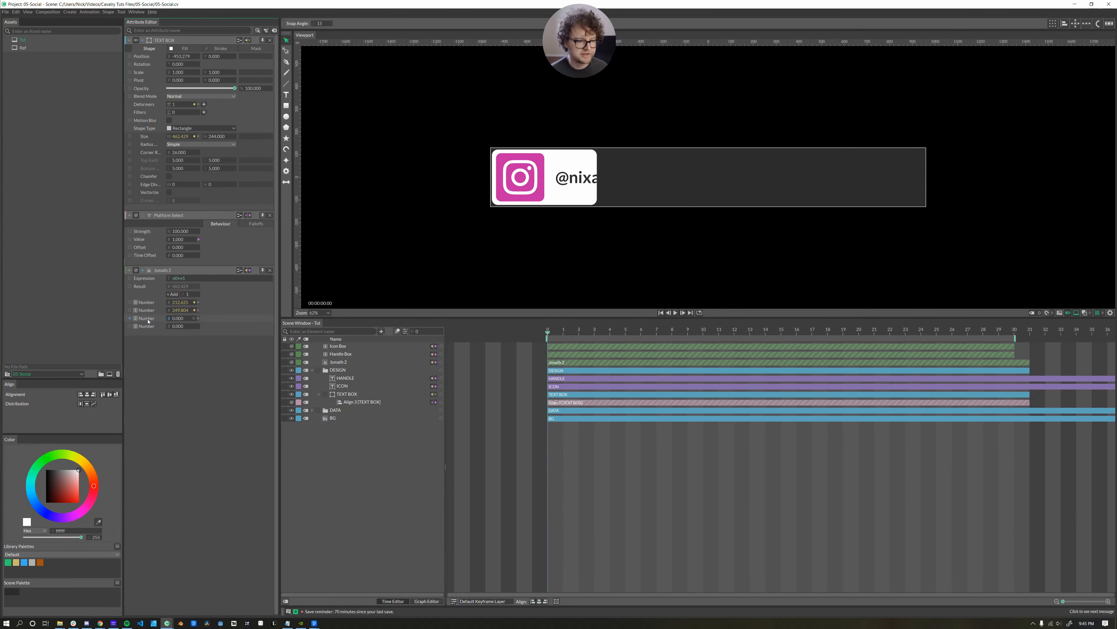
pyautogui.click(216, 278)
pyautogui.write('+')
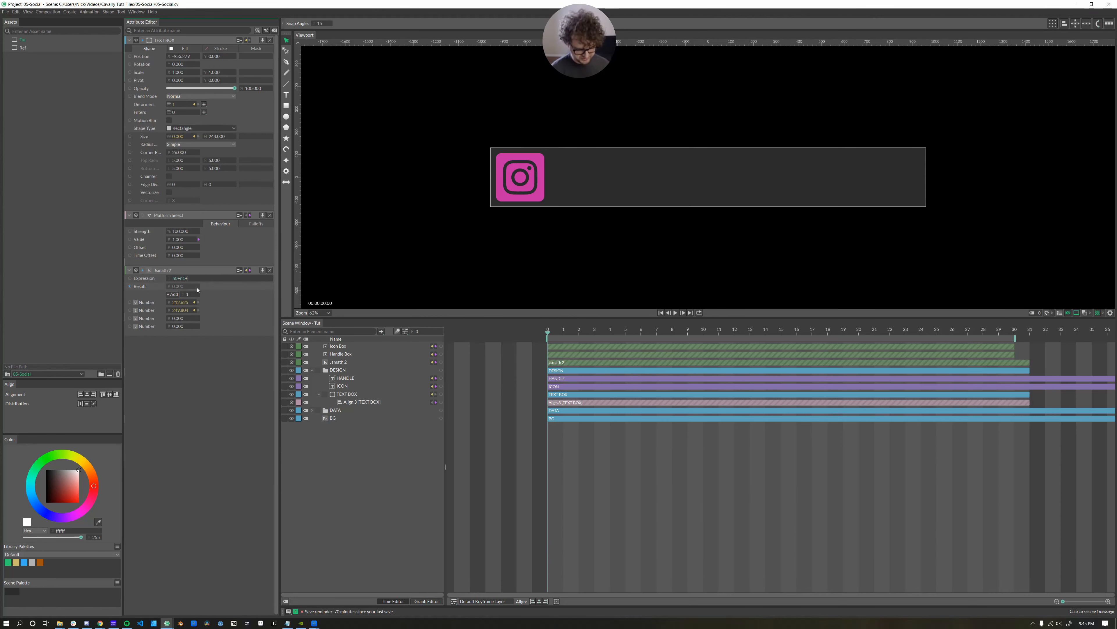
pyautogui.write('n2*')
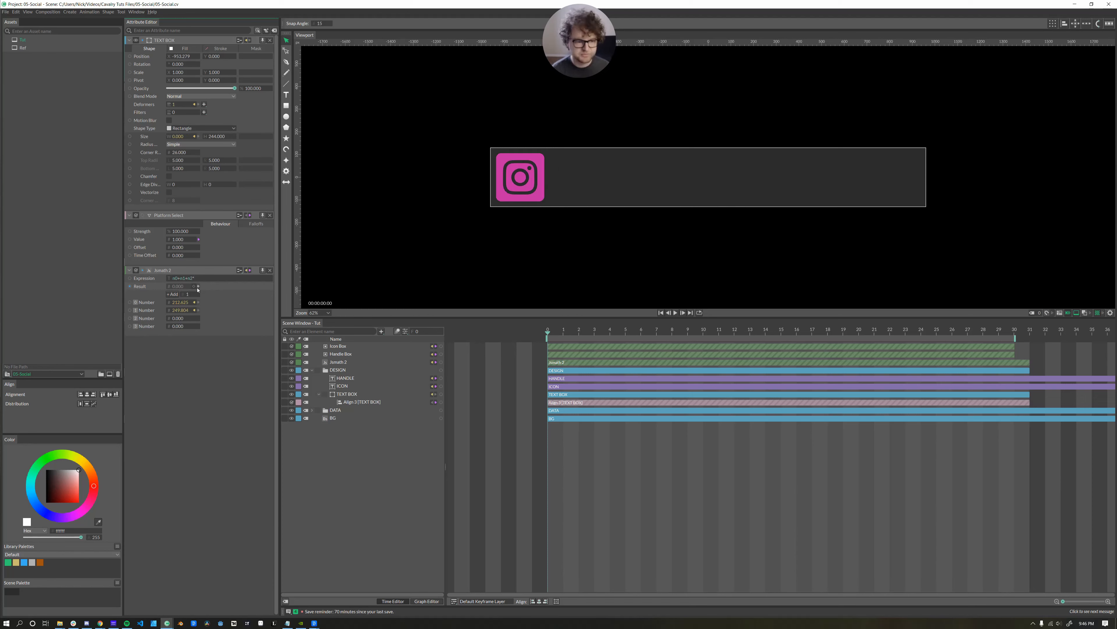
pyautogui.write('2+n')
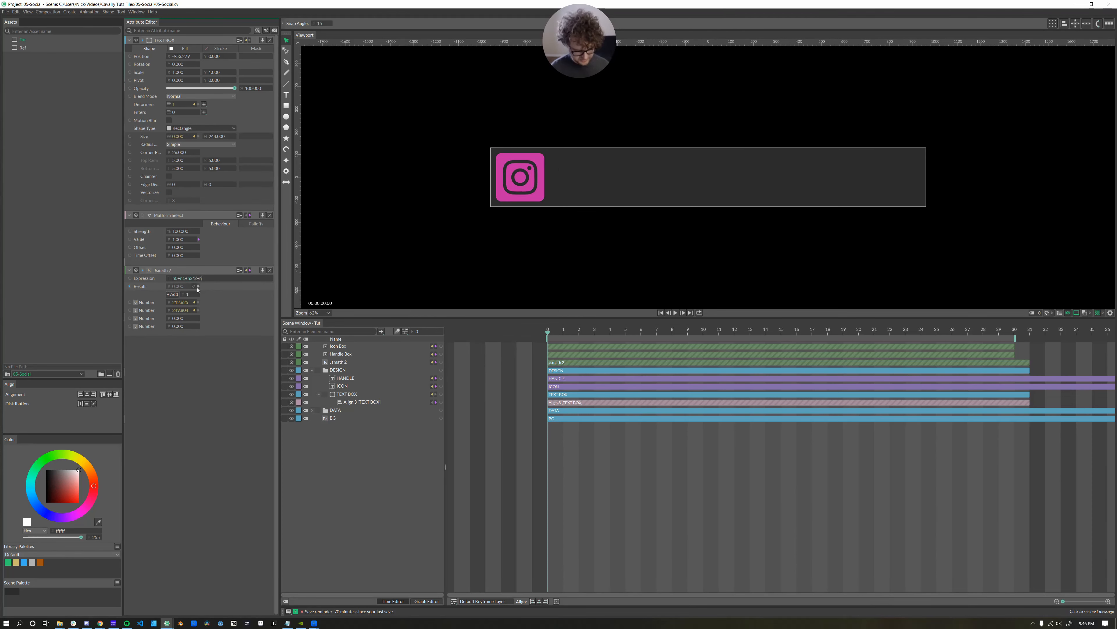
pyautogui.write('3*2')
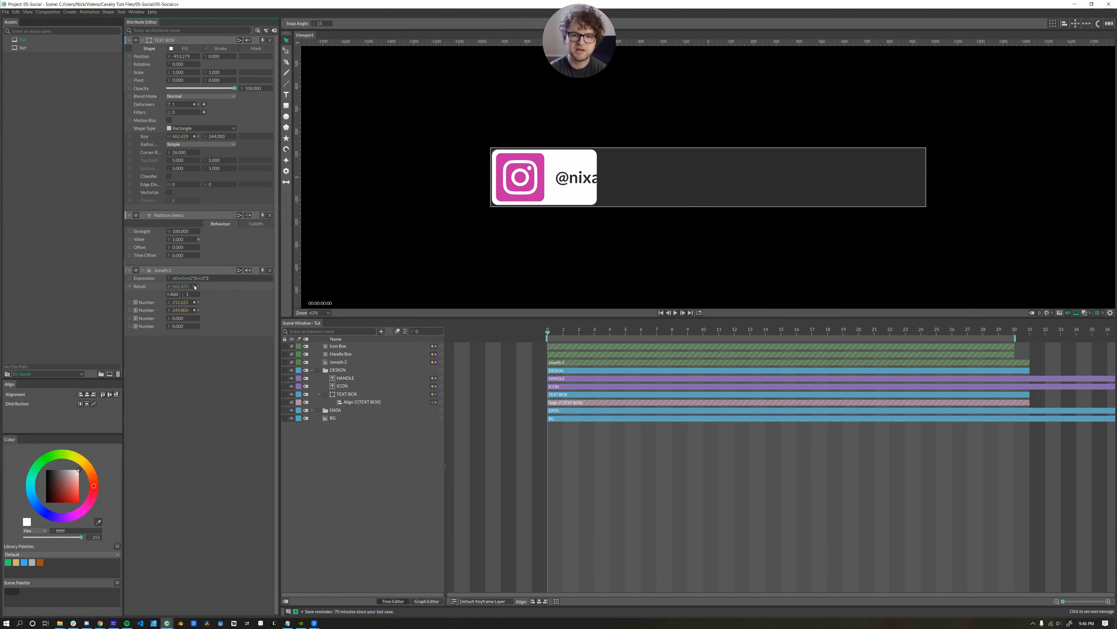
# Set the new padding inputs to 15 and 47.
pyautogui.click(191, 317)
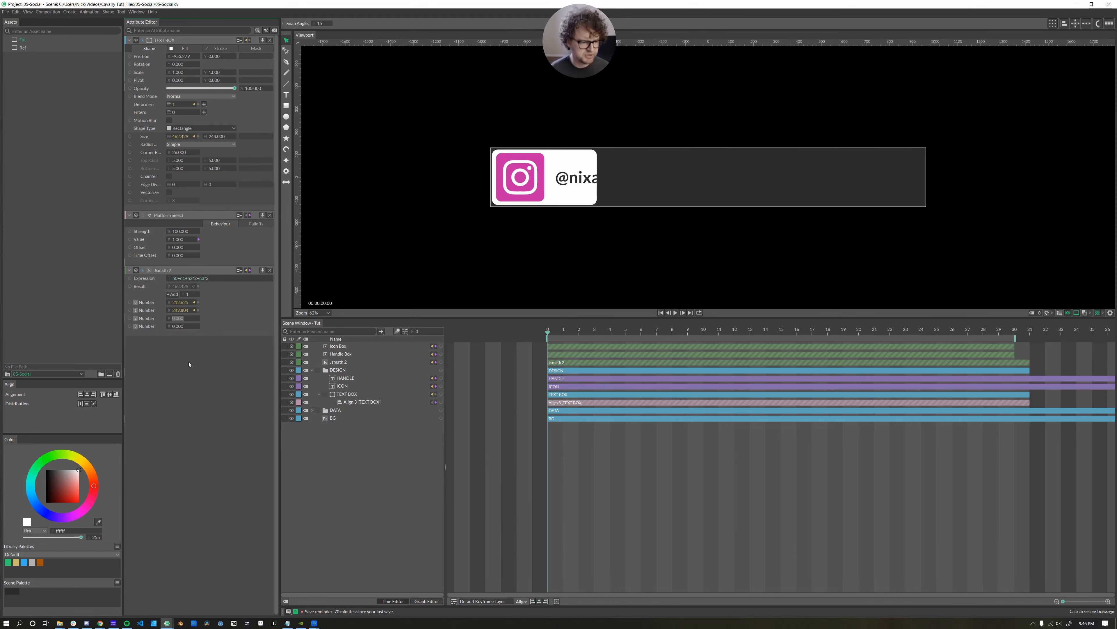
pyautogui.write('15')
pyautogui.press('Return')
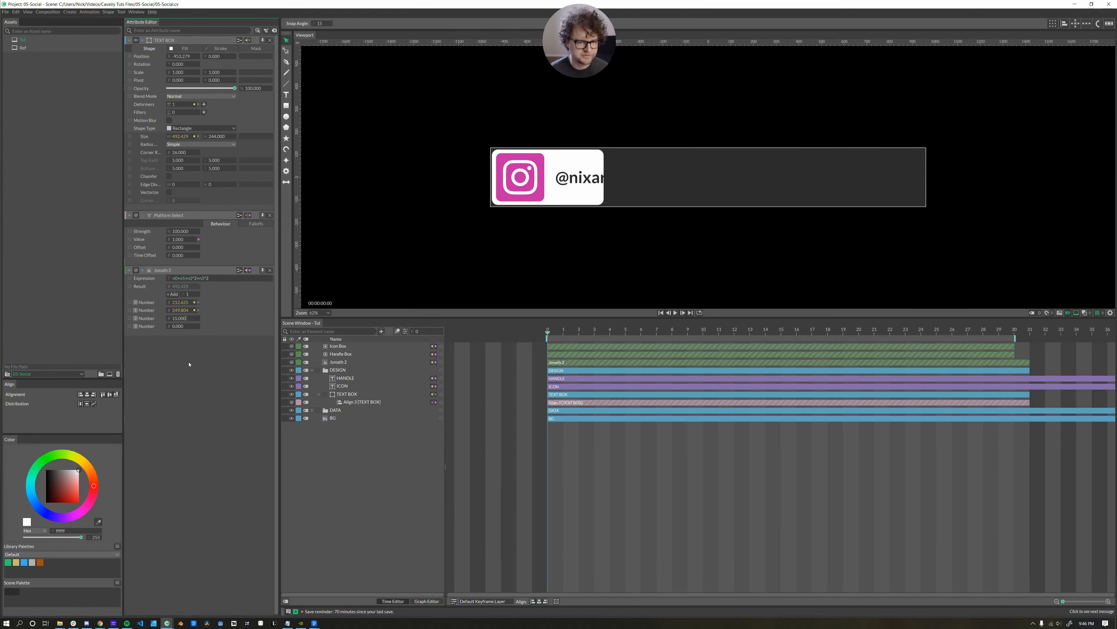
pyautogui.click(192, 326)
pyautogui.write('48')
pyautogui.press('Return')
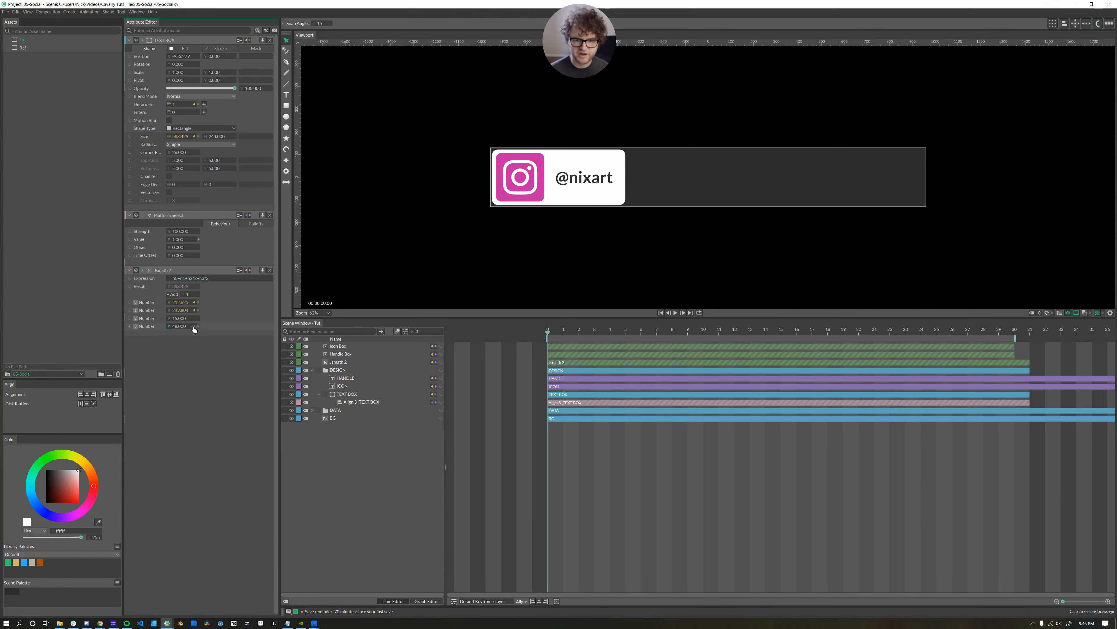
pyautogui.click(193, 328)
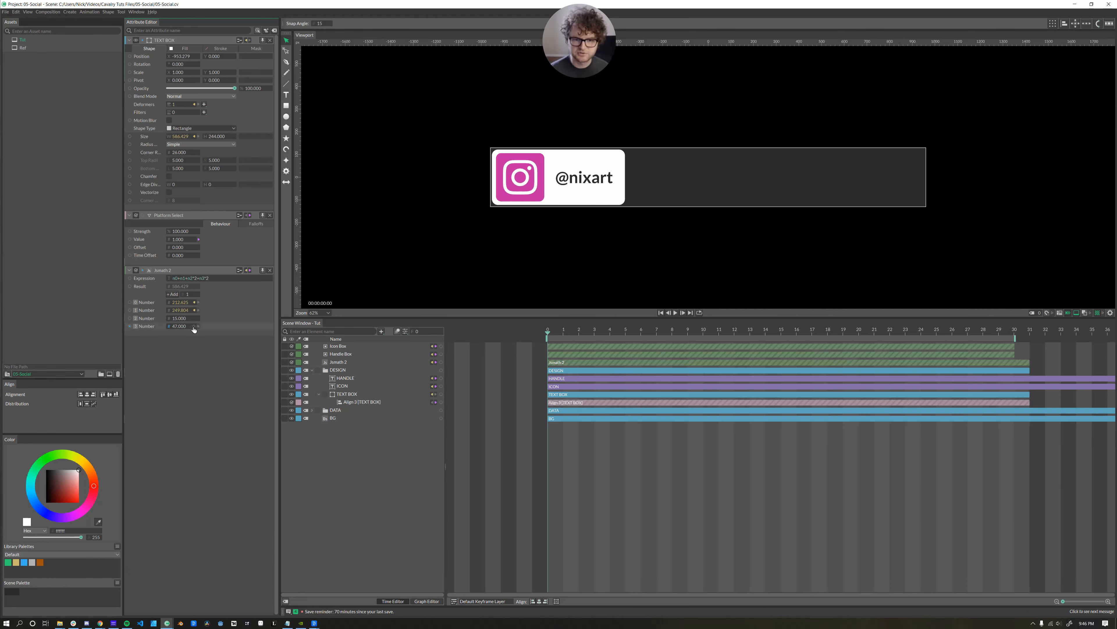
# Set Platform Select to 0, then 2 to show the YouTube badge.
pyautogui.click(178, 239)
pyautogui.write('0')
pyautogui.press('Return')
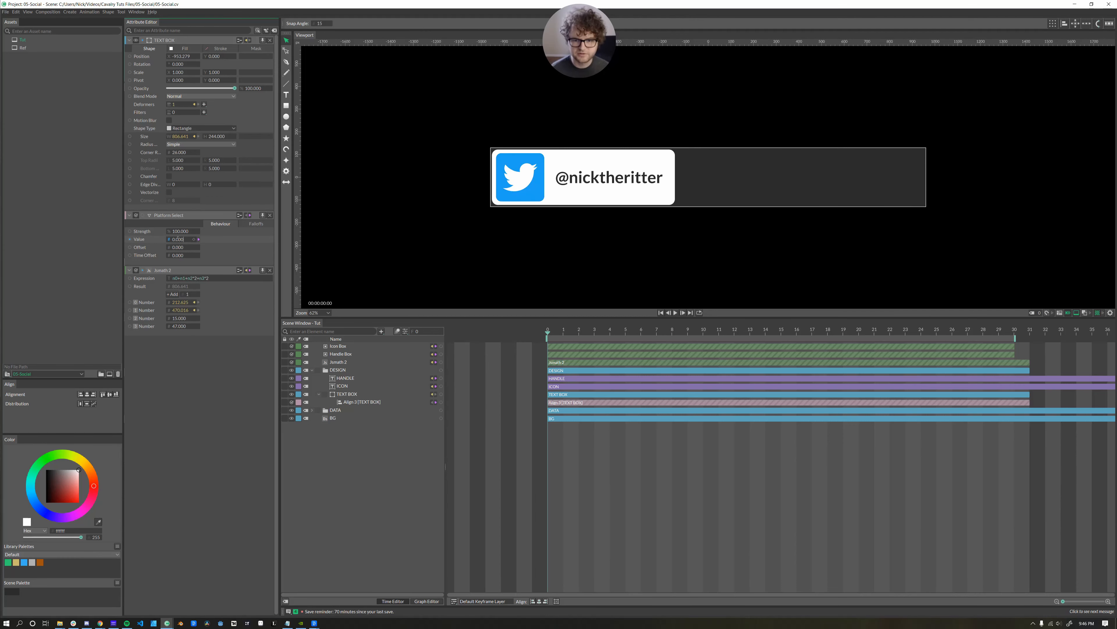
pyautogui.click(178, 239)
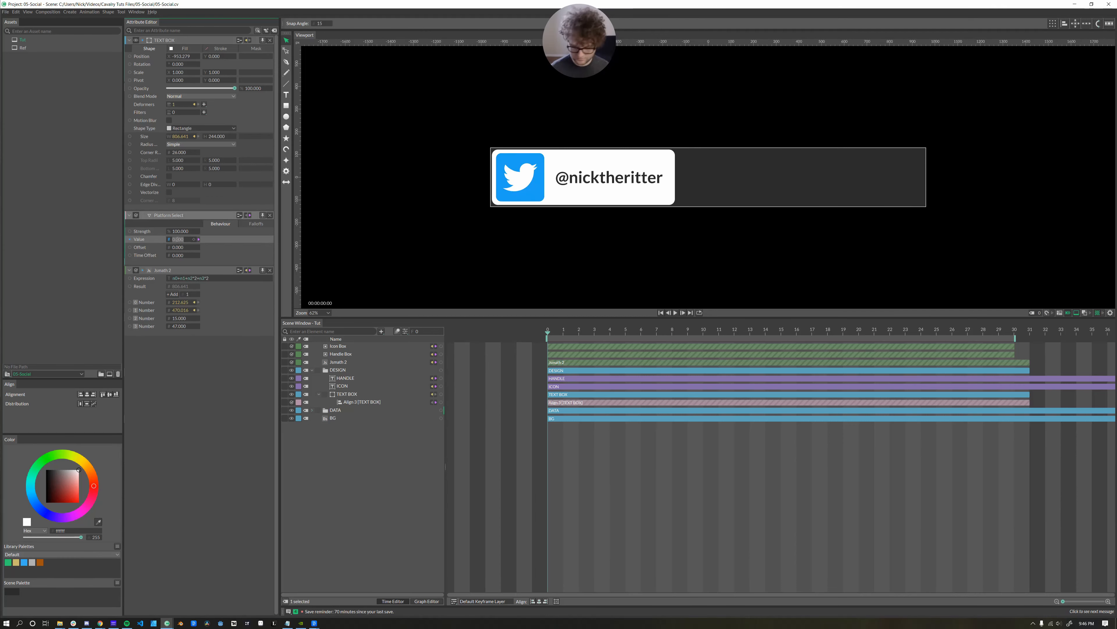
pyautogui.write('2')
pyautogui.press('Return')
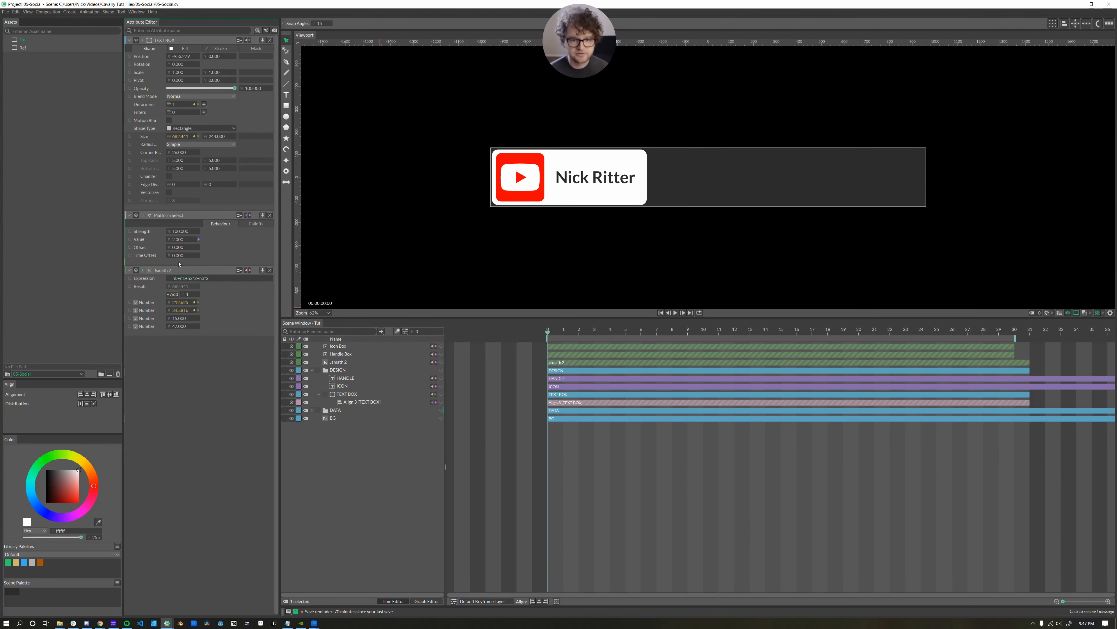
# Remove and then restore the n2*2 term in the Jsmath 2 width expression.
pyautogui.moveTo(196, 278); pyautogui.dragTo(187, 278)
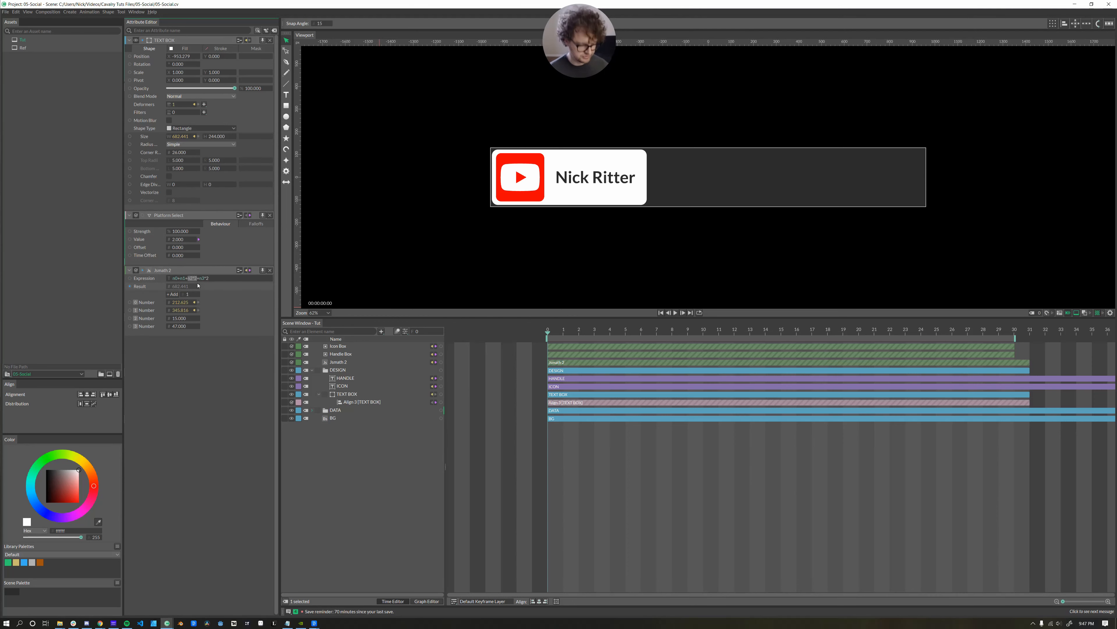
pyautogui.press('BackSpace')
pyautogui.press('BackSpace')
pyautogui.press('Return')
pyautogui.click(179, 278)
pyautogui.write('n2*2+')
pyautogui.press('Return')
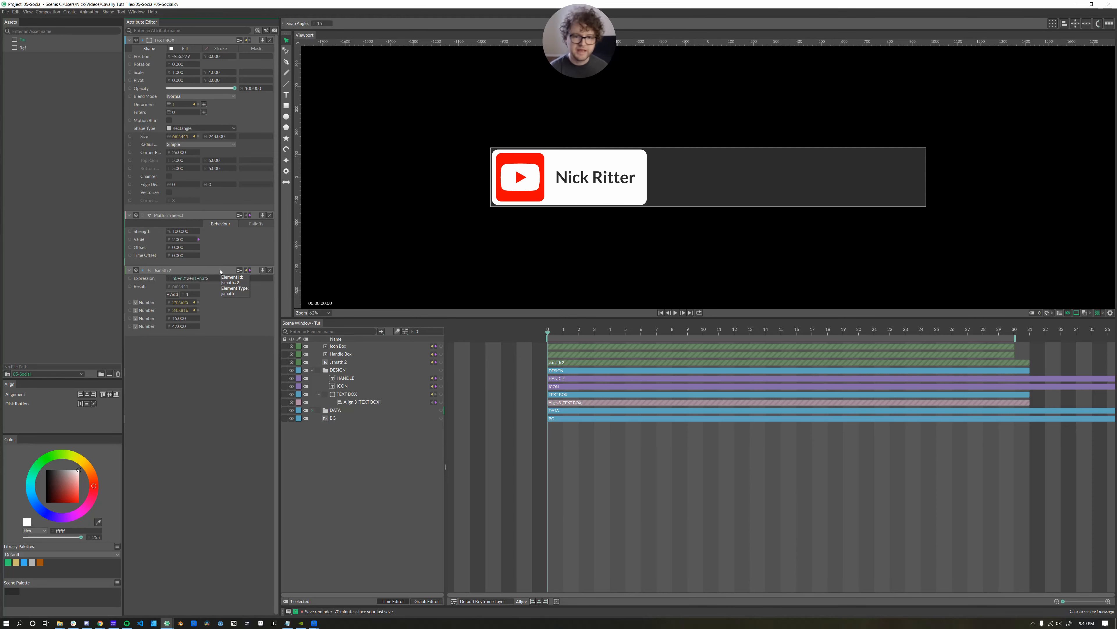
# Type an n term into the expression, then raise the padding number and the fourth number.
pyautogui.click(195, 278)
pyautogui.write('n')
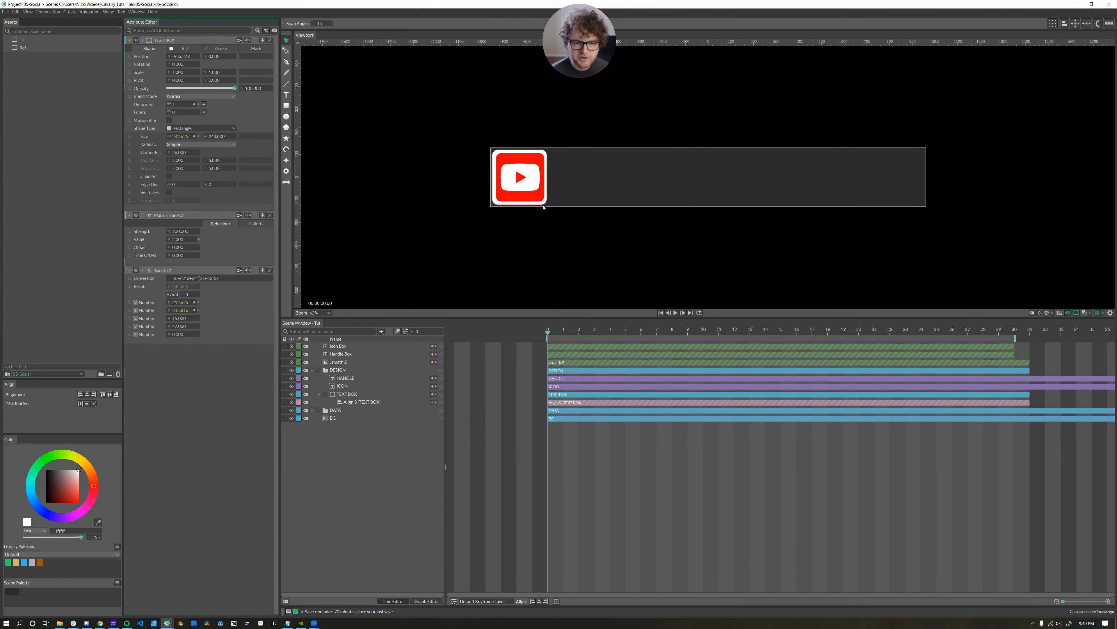
pyautogui.moveTo(177, 320); pyautogui.dragTo(180, 321)
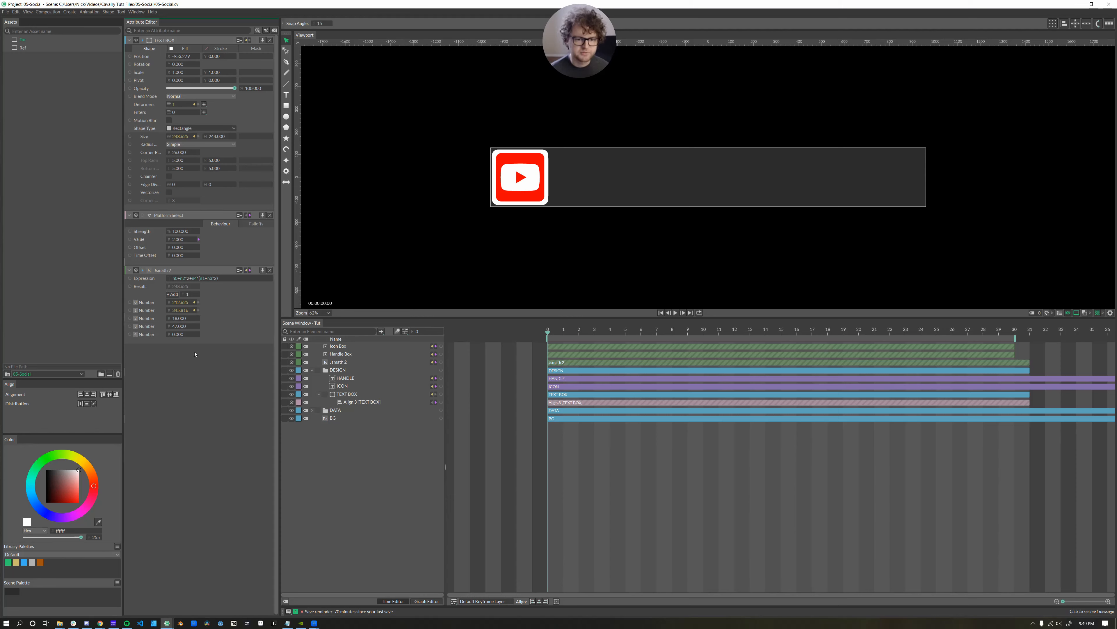
pyautogui.moveTo(178, 336); pyautogui.dragTo(178, 333)
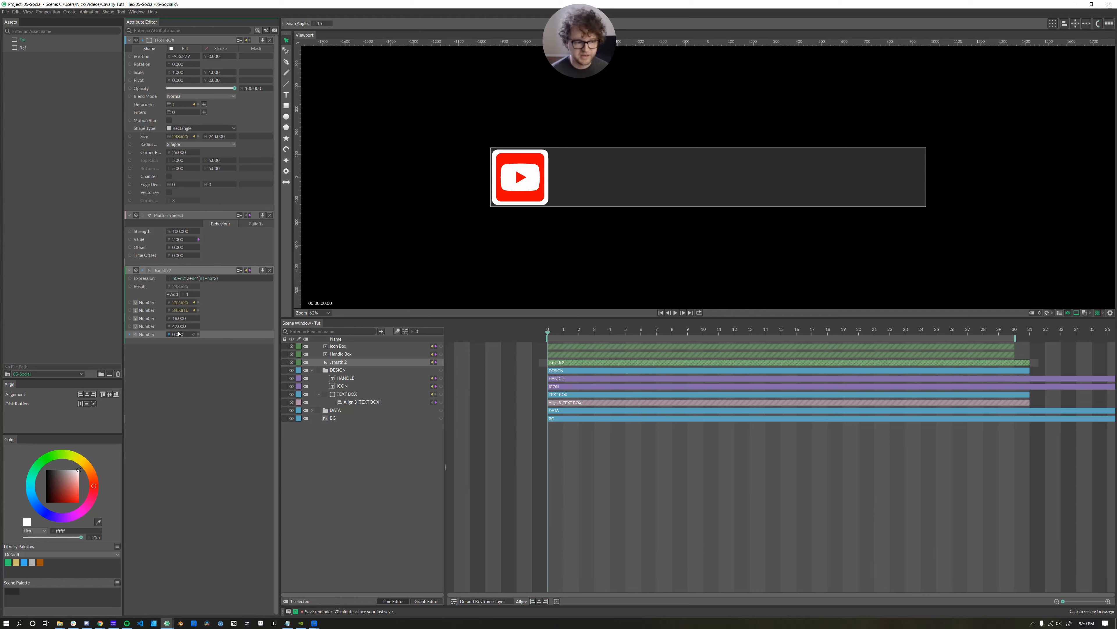
# Keyframe Number 4 at 0 on frame 0 and at 1 on frame 12.
pyautogui.click(194, 335)
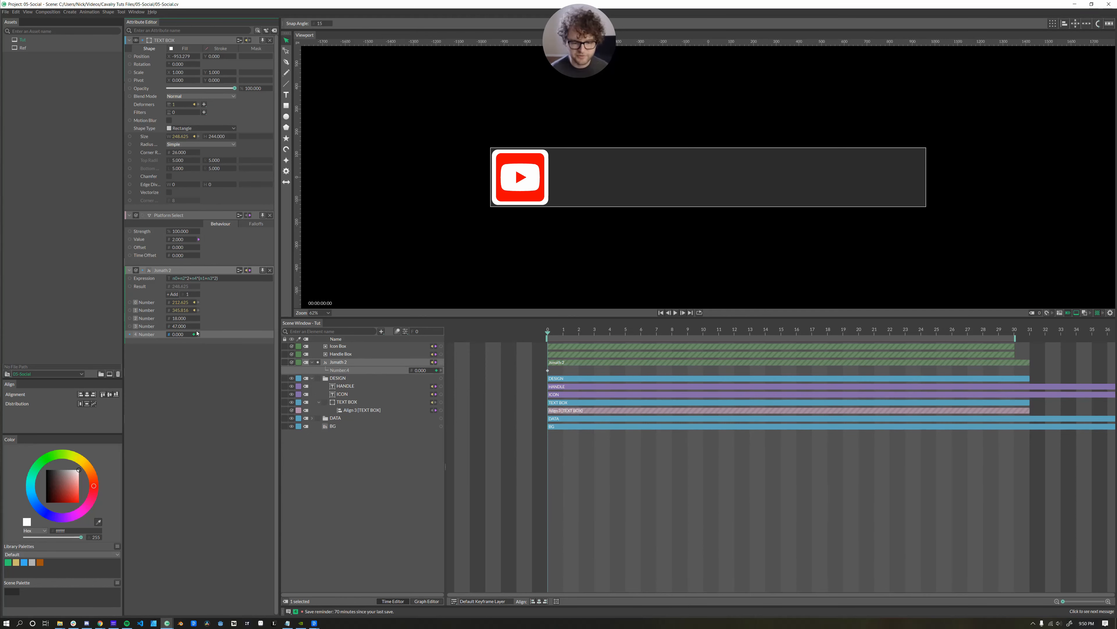
pyautogui.moveTo(658, 335); pyautogui.dragTo(733, 337)
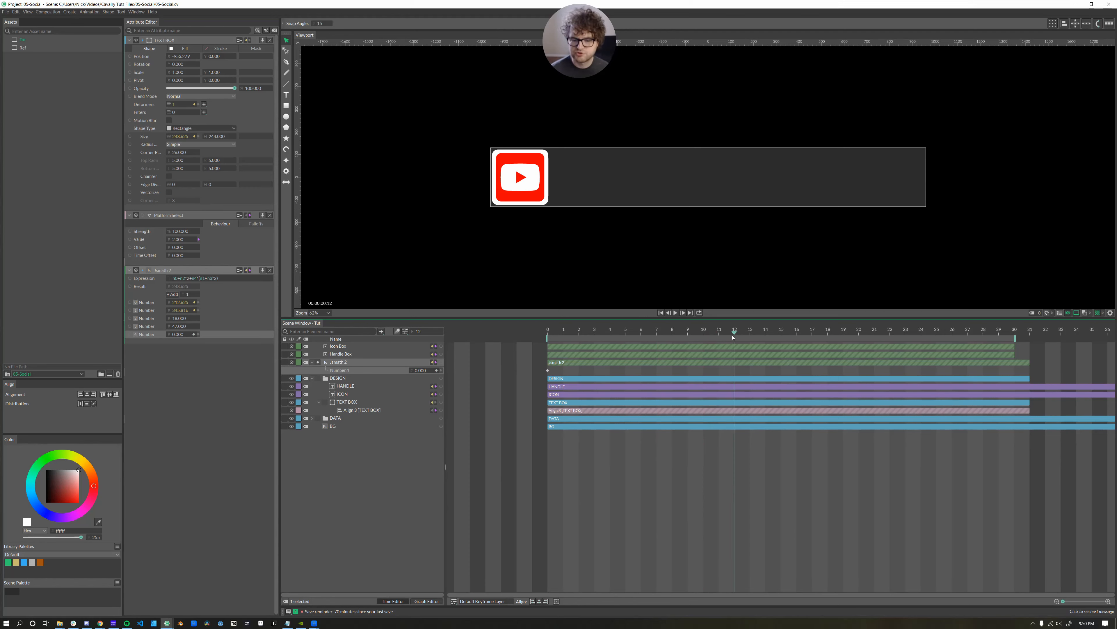
pyautogui.doubleClick(420, 370)
pyautogui.write('1')
pyautogui.press('Return')
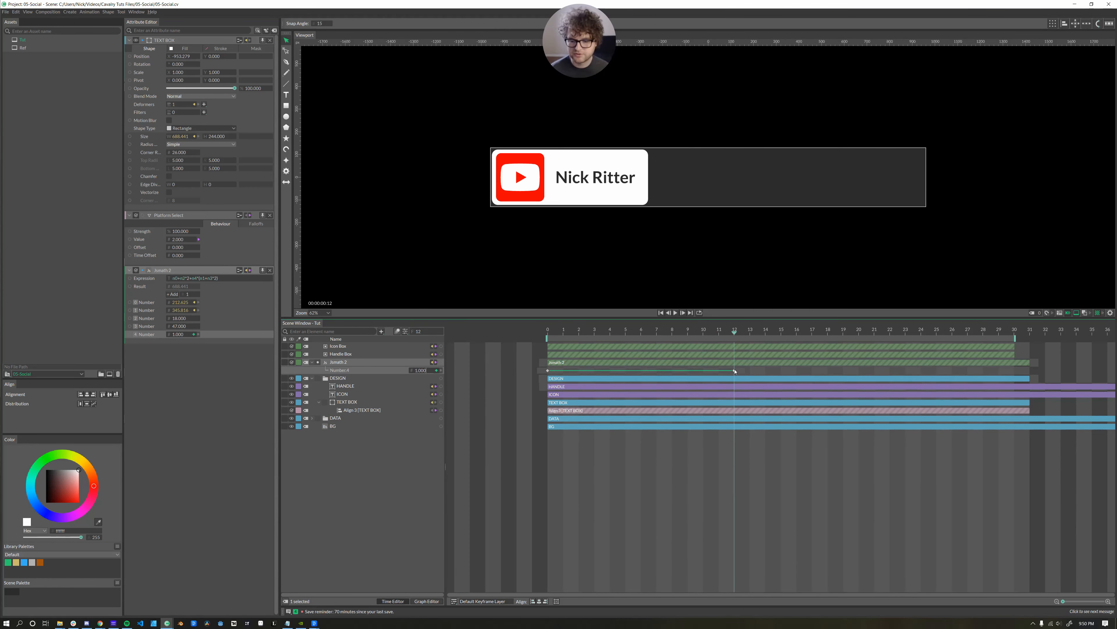
pyautogui.doubleClick(734, 370)
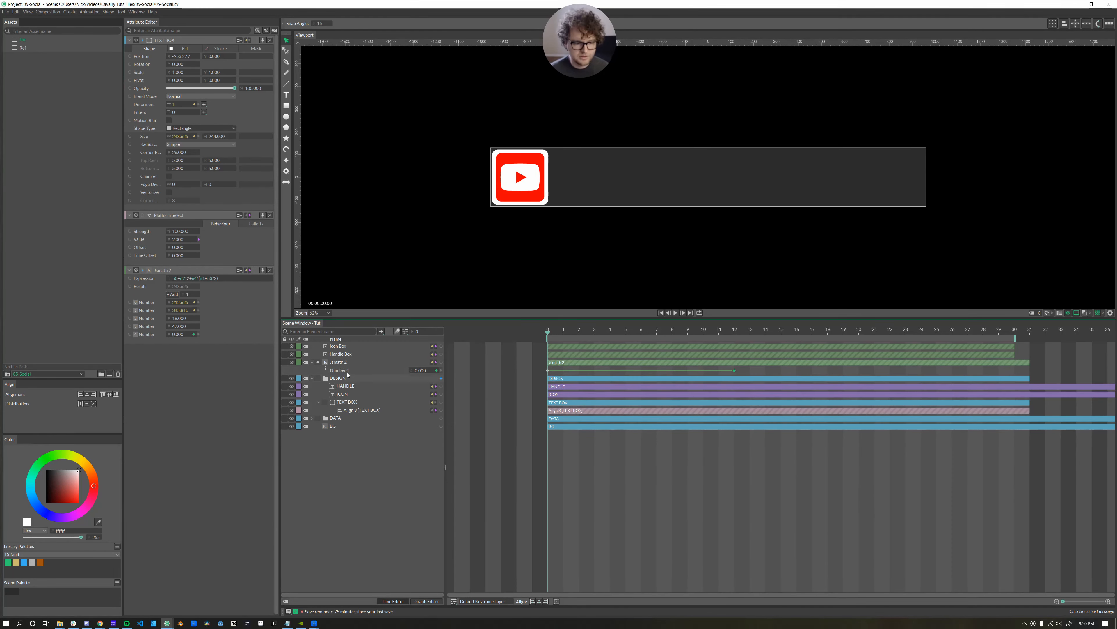
pyautogui.click(346, 371)
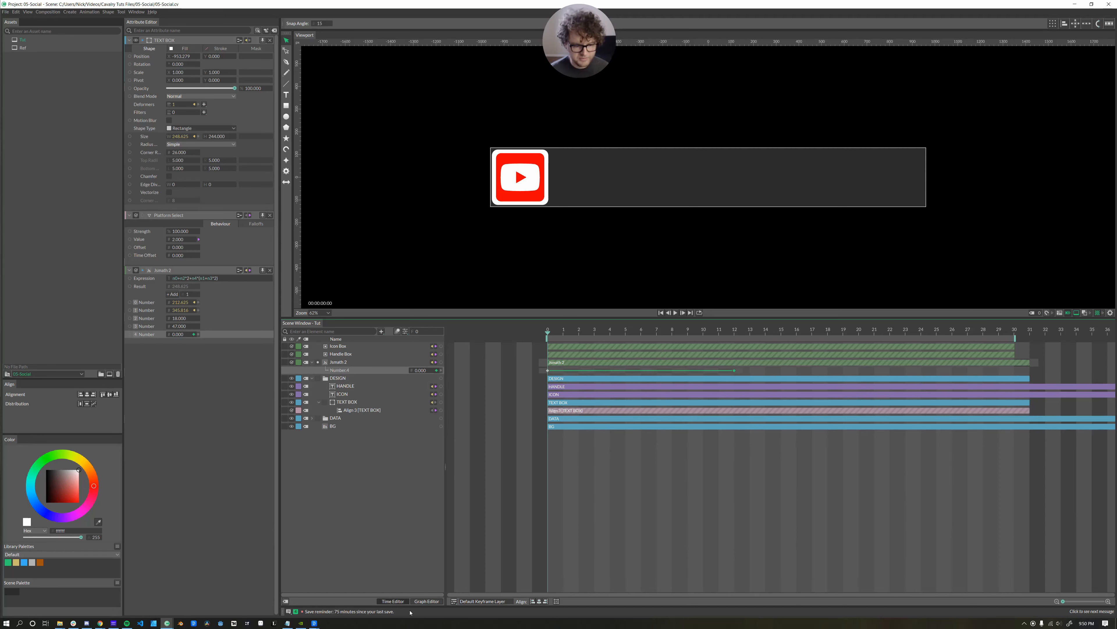
# In the Graph Editor, give both Number.4 keys Bezier handles and drag them into an ease.
pyautogui.click(426, 601)
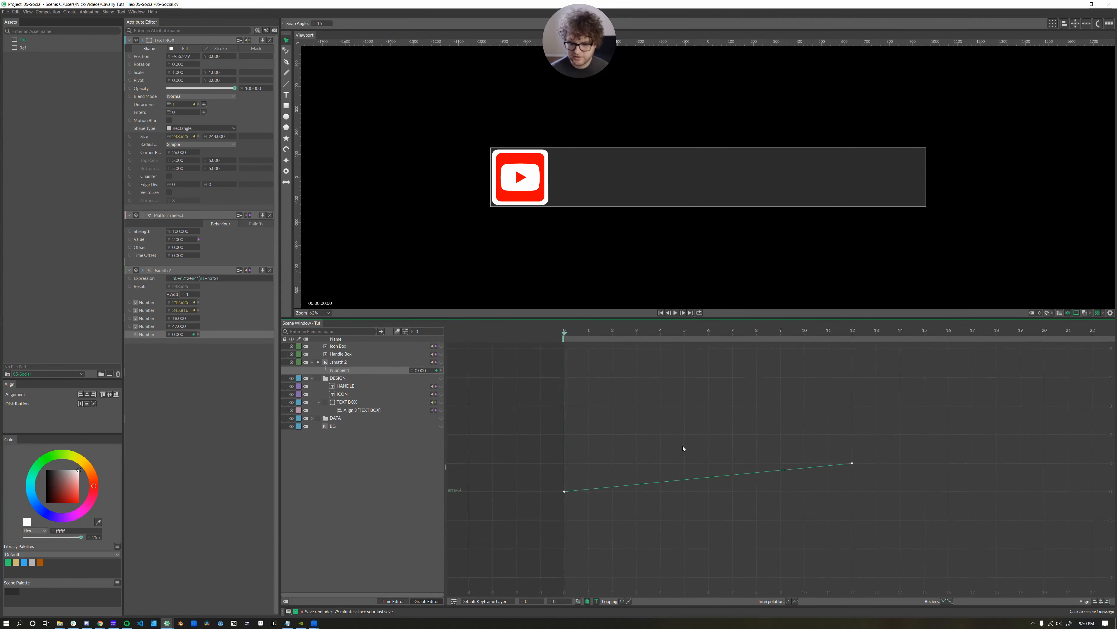
pyautogui.scroll(3, 684, 448)
pyautogui.moveTo(683, 448); pyautogui.dragTo(704, 416)
pyautogui.moveTo(1024, 414); pyautogui.dragTo(518, 497)
pyautogui.click(943, 601)
pyautogui.moveTo(722, 440); pyautogui.dragTo(523, 441)
pyautogui.moveTo(759, 487); pyautogui.dragTo(777, 488)
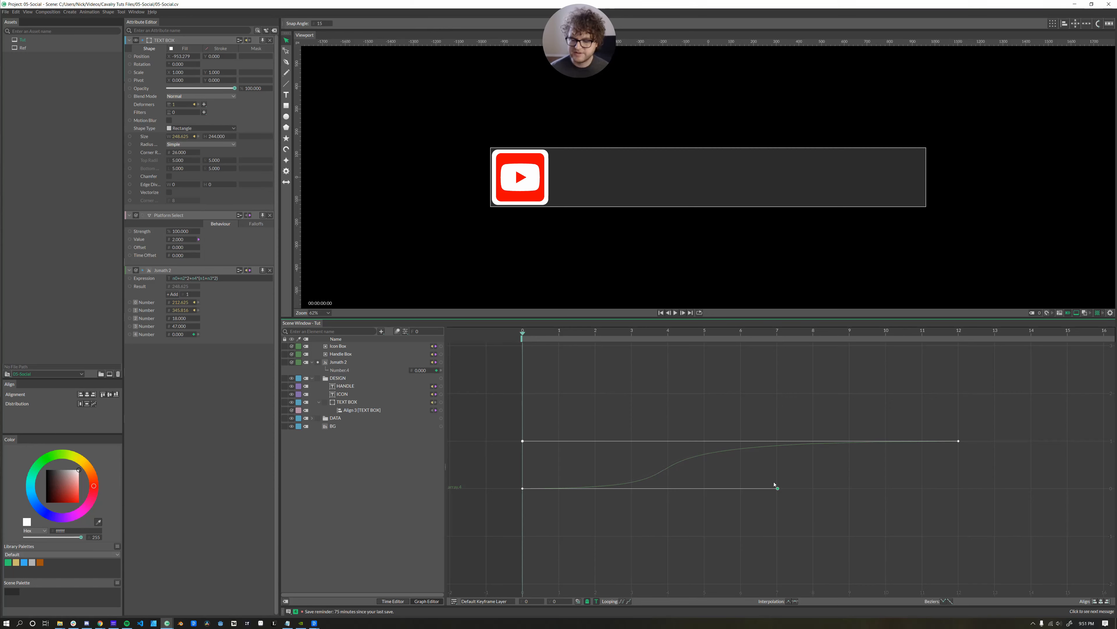
# Play back the eased reveal, then select the TEXT BOX and Jsmath 2 layers.
pyautogui.press('space')
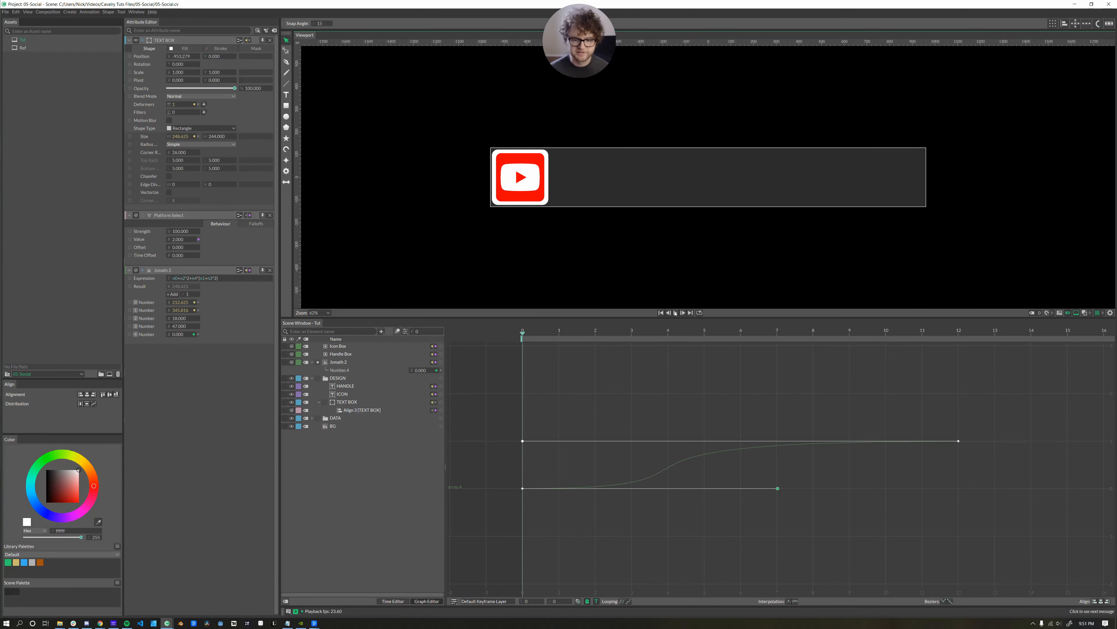
pyautogui.click(319, 402)
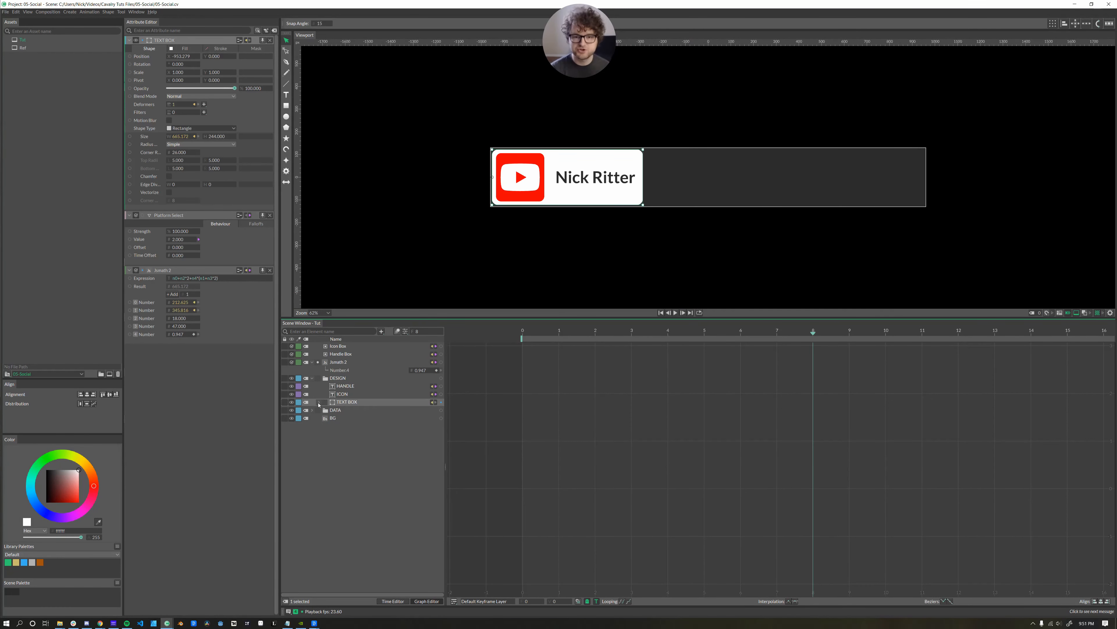
pyautogui.click(335, 363)
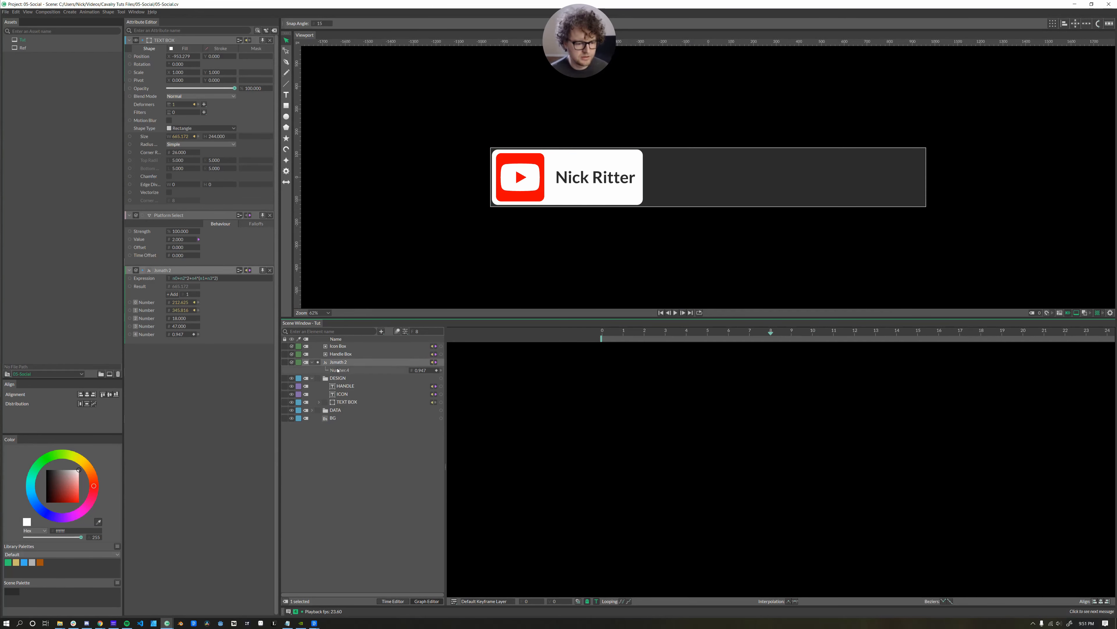
# Group Icon Box, Handle Box and Jsmath 2 with Ctrl+G and name the group RIGGING.
pyautogui.keyDown('shift'); pyautogui.click(334, 348); pyautogui.keyUp('shift')
pyautogui.hotkey('ctrl', 'g')
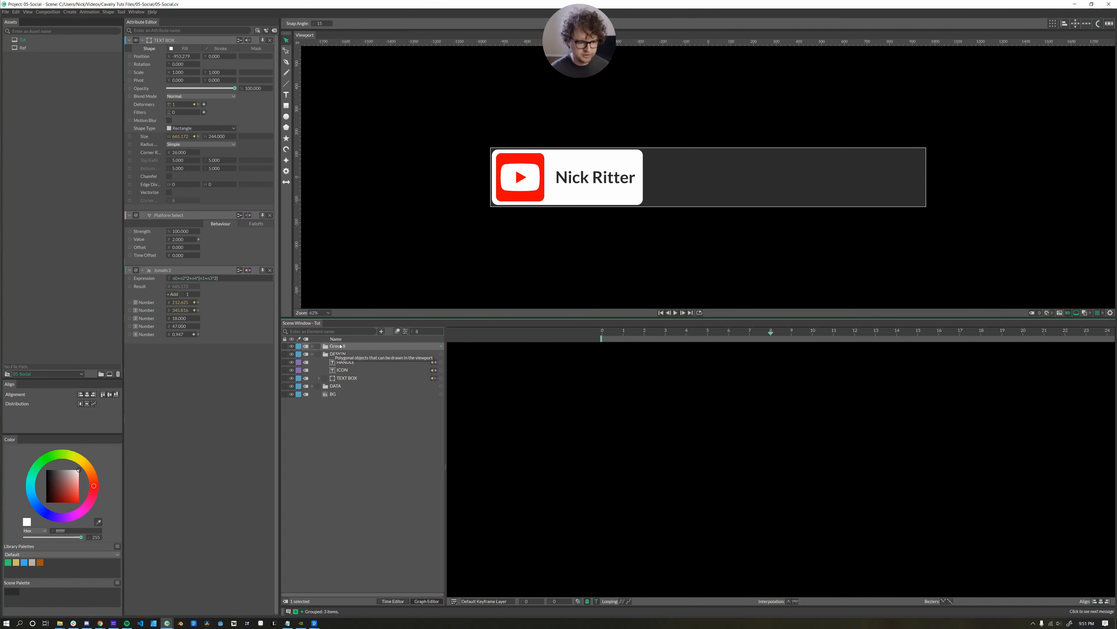
pyautogui.doubleClick(339, 346)
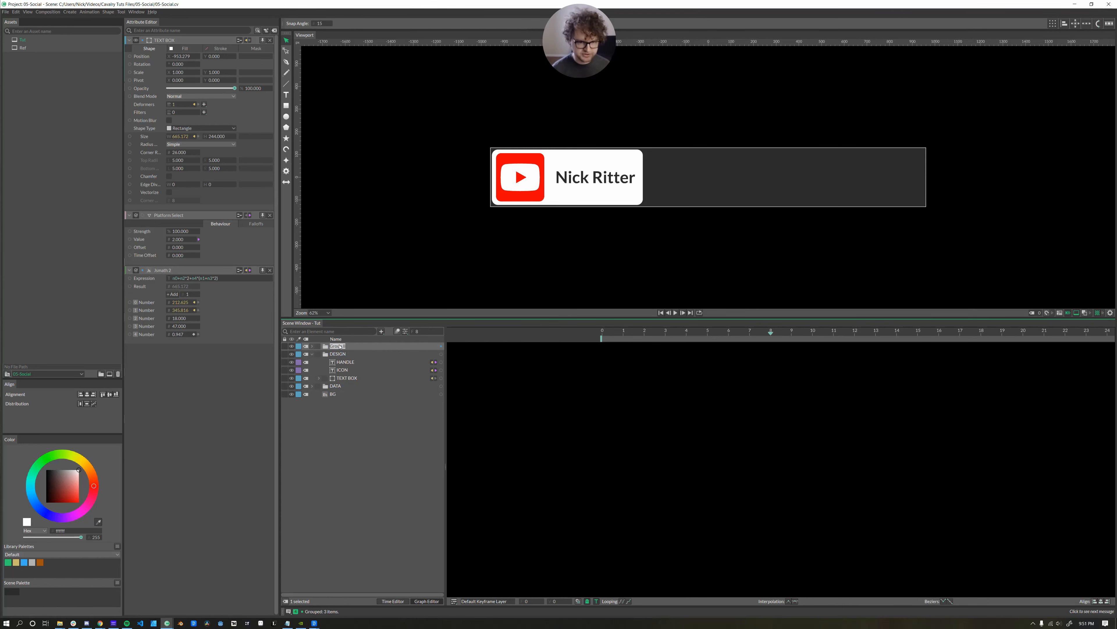
pyautogui.press('BackSpace')
pyautogui.write('RIGG')
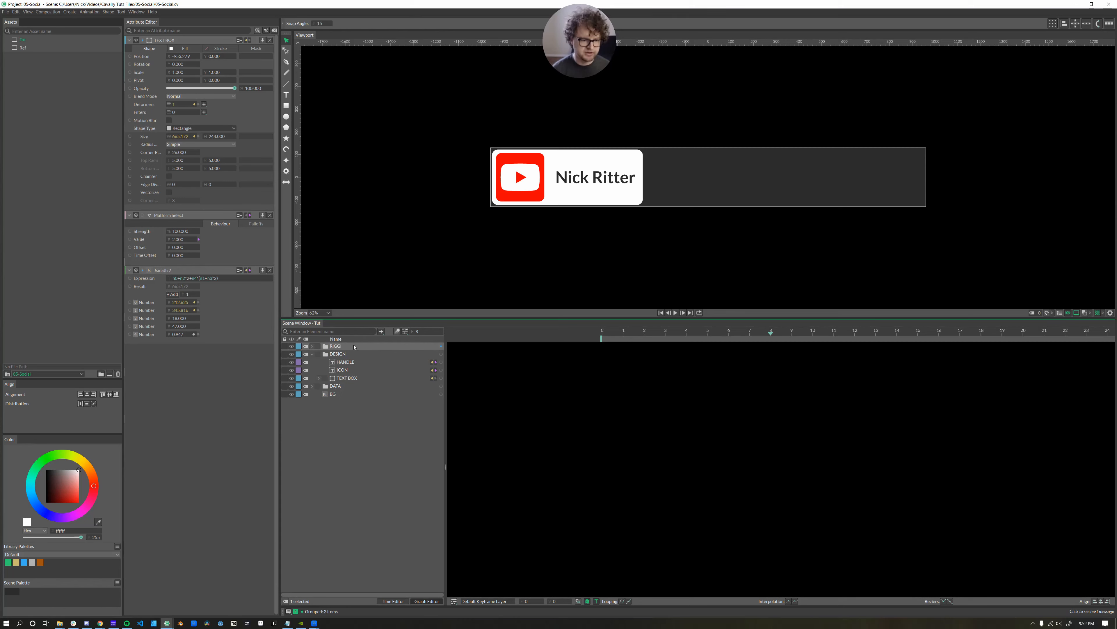
pyautogui.write('ING')
pyautogui.press('Return')
pyautogui.click(385, 590)
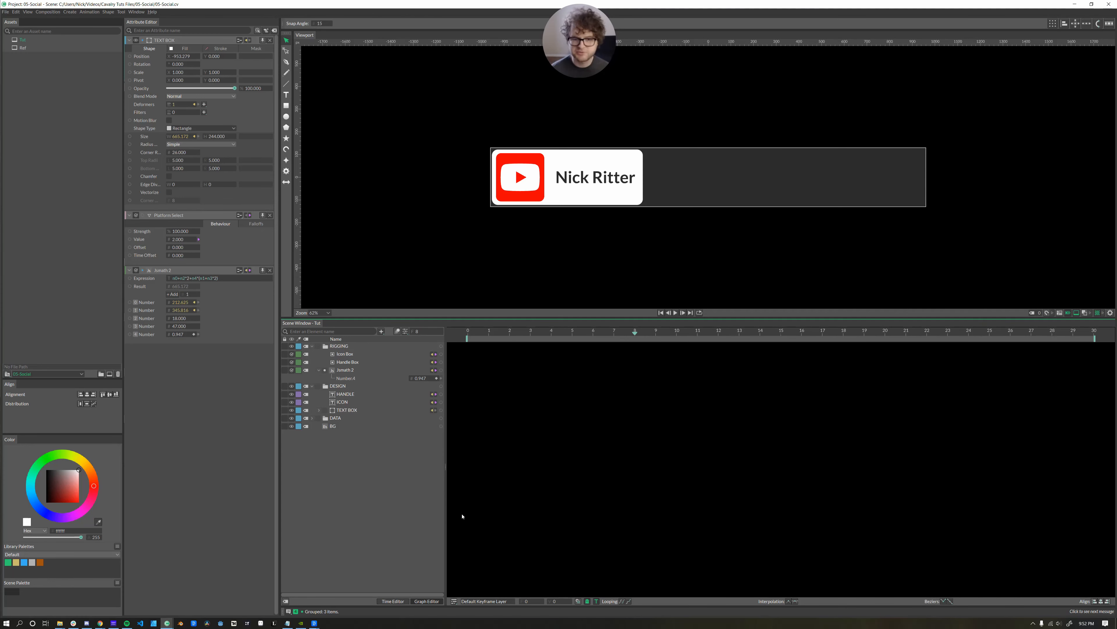
pyautogui.click(387, 602)
pyautogui.click(423, 602)
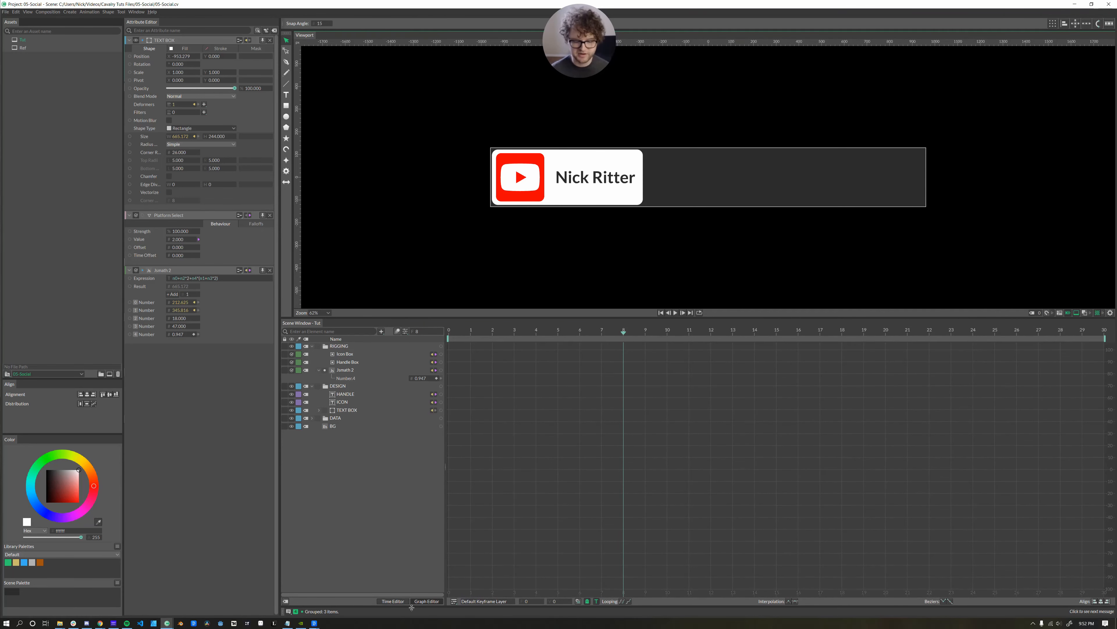
# Drag the Number.4 keyframes later to about frames 8 and 20, then return to frame 0.
pyautogui.click(402, 603)
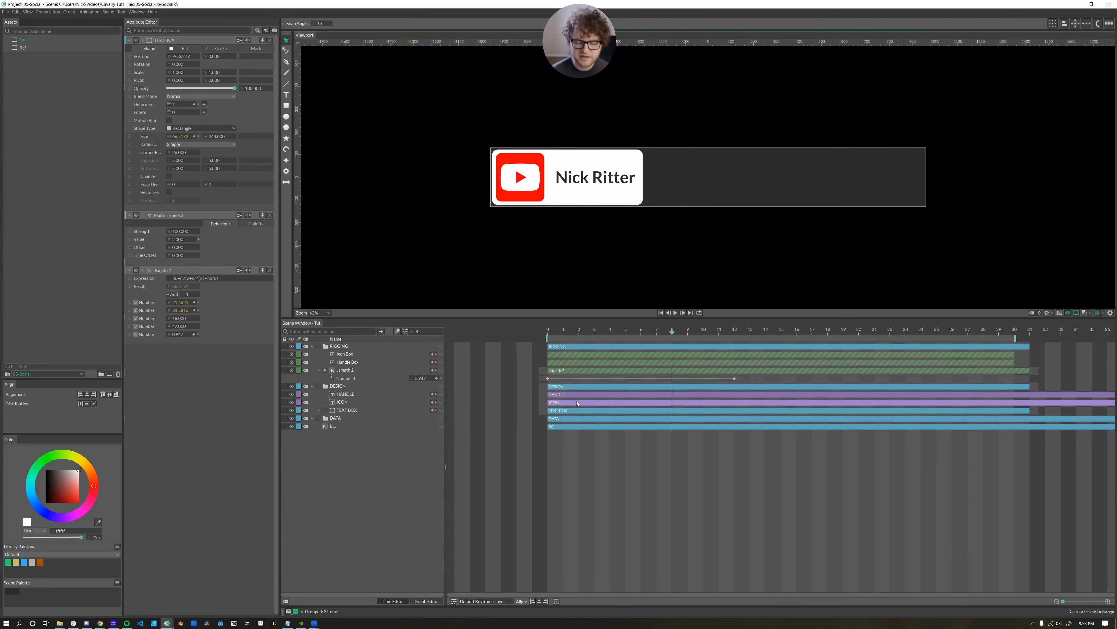
pyautogui.moveTo(592, 379); pyautogui.dragTo(717, 380)
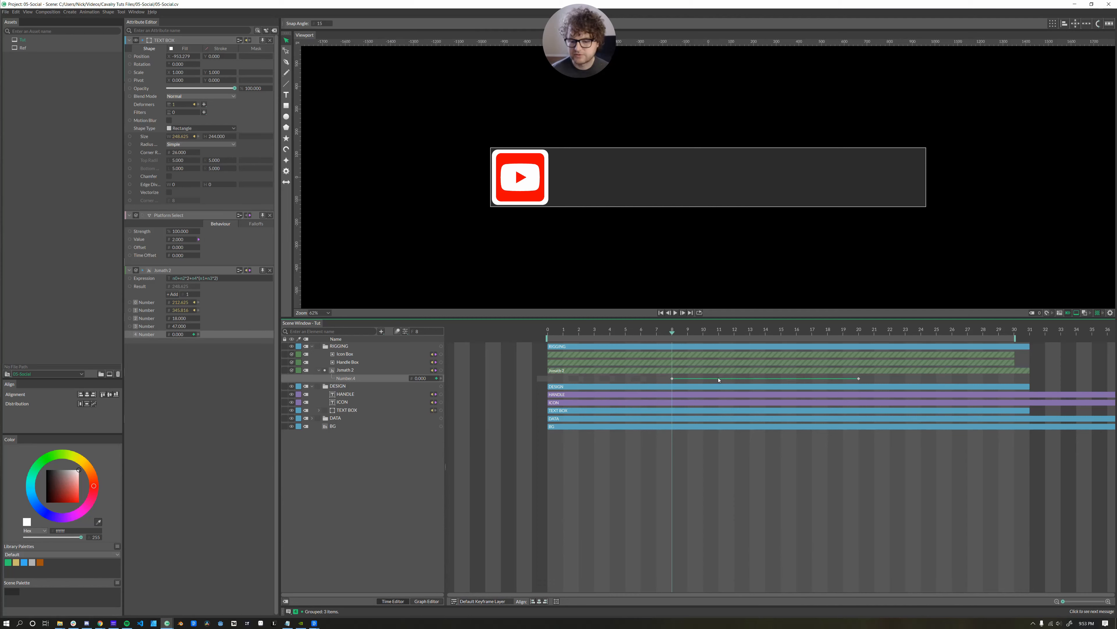
pyautogui.press('Home')
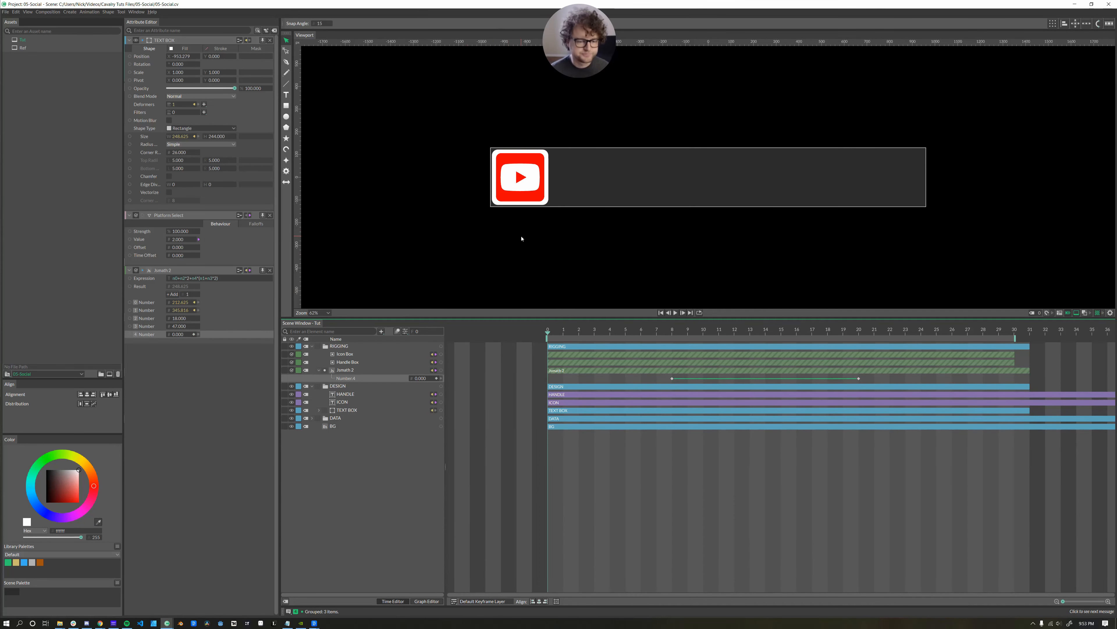
pyautogui.click(342, 402)
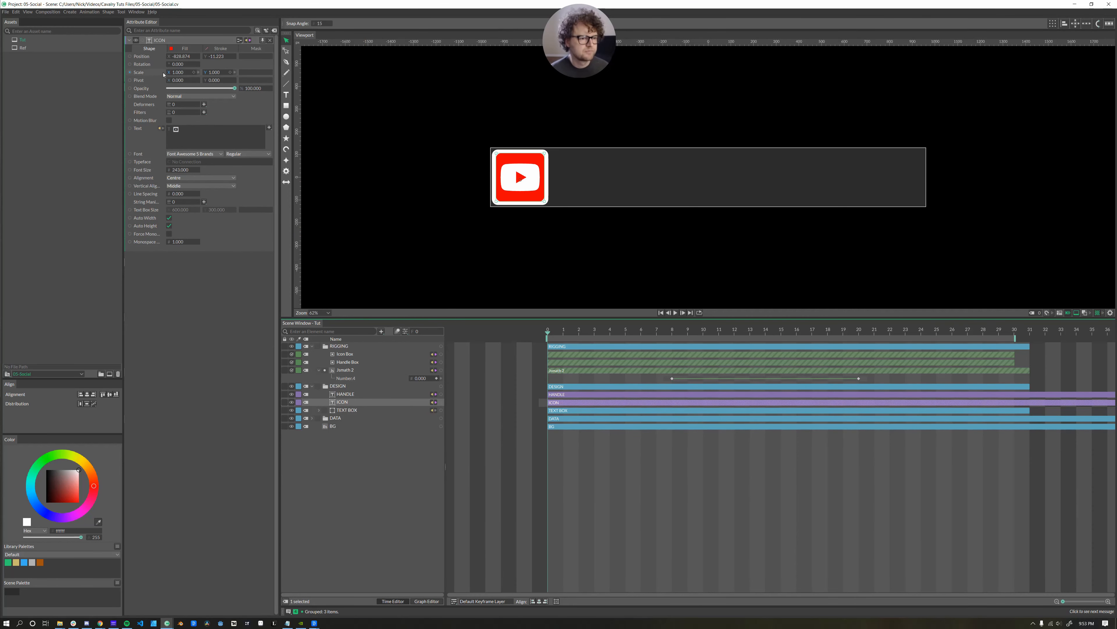
# Keyframe the ICON's Scale X at frames 0, 3 and 6.
pyautogui.moveTo(168, 73); pyautogui.dragTo(215, 73)
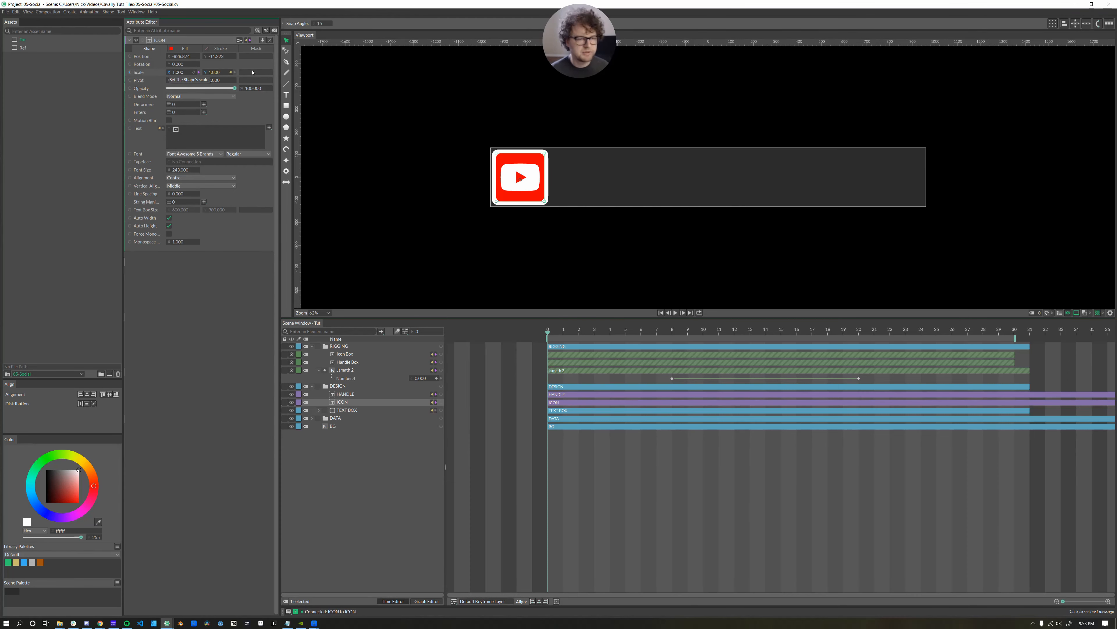
pyautogui.click(193, 72)
pyautogui.click(594, 333)
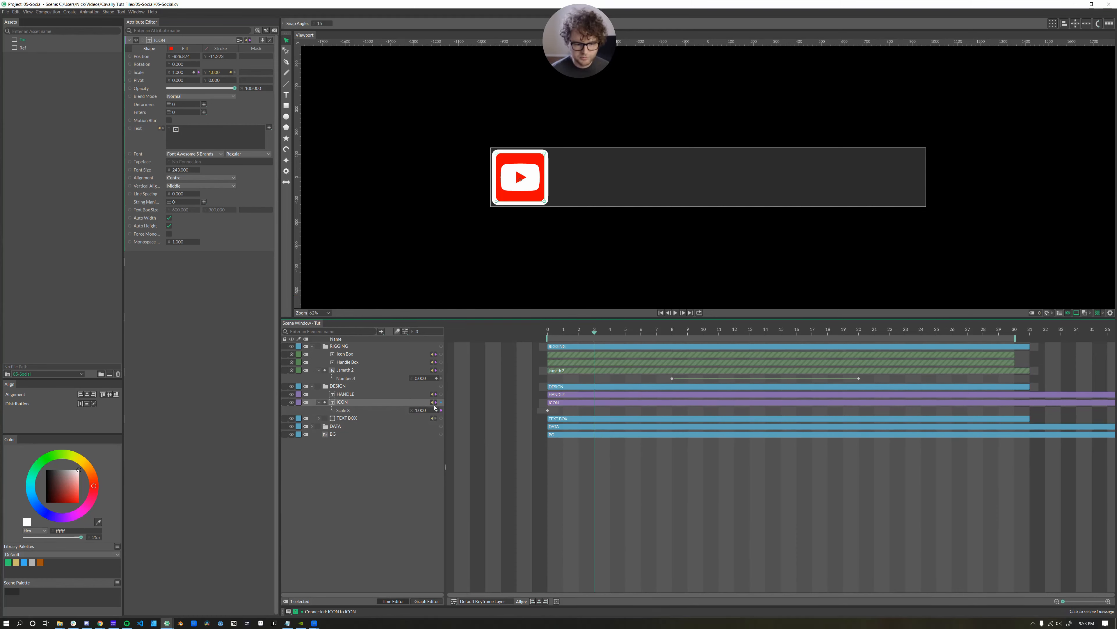
pyautogui.click(437, 410)
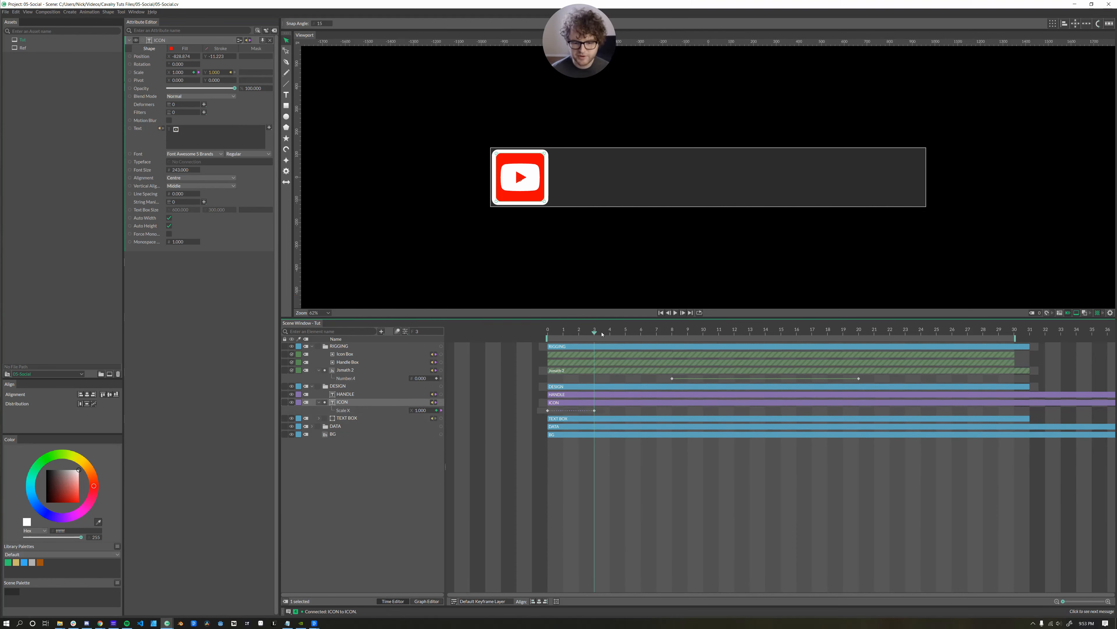
pyautogui.moveTo(602, 334); pyautogui.dragTo(641, 333)
pyautogui.click(437, 410)
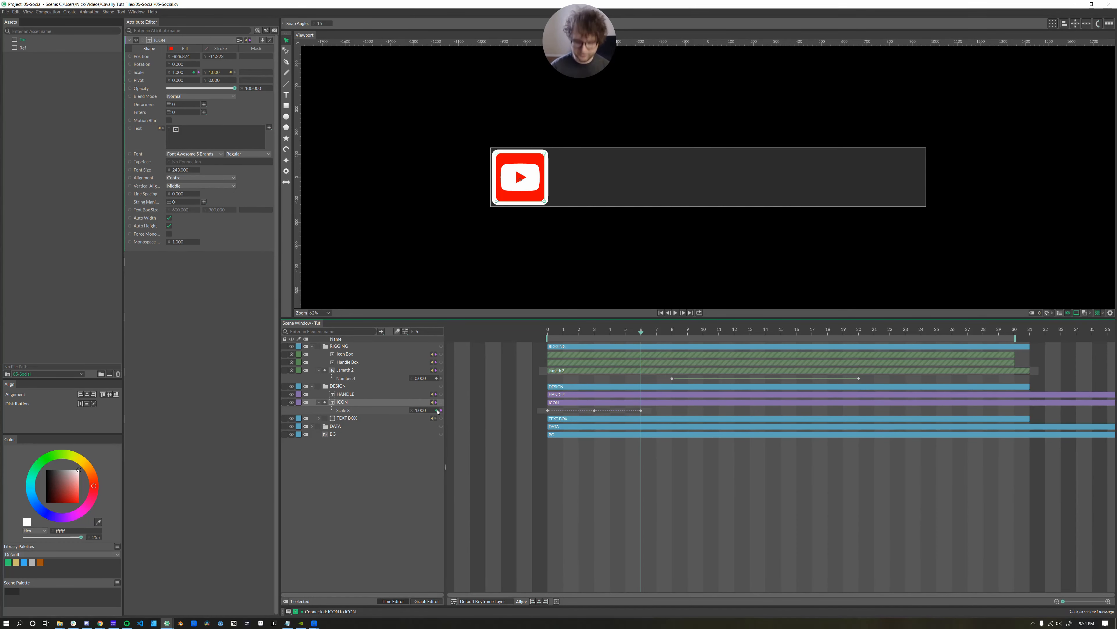
# Set the ICON scale to 0 at frame 0 and 1.2 at frame 3.
pyautogui.press('Home')
pyautogui.doubleClick(420, 411)
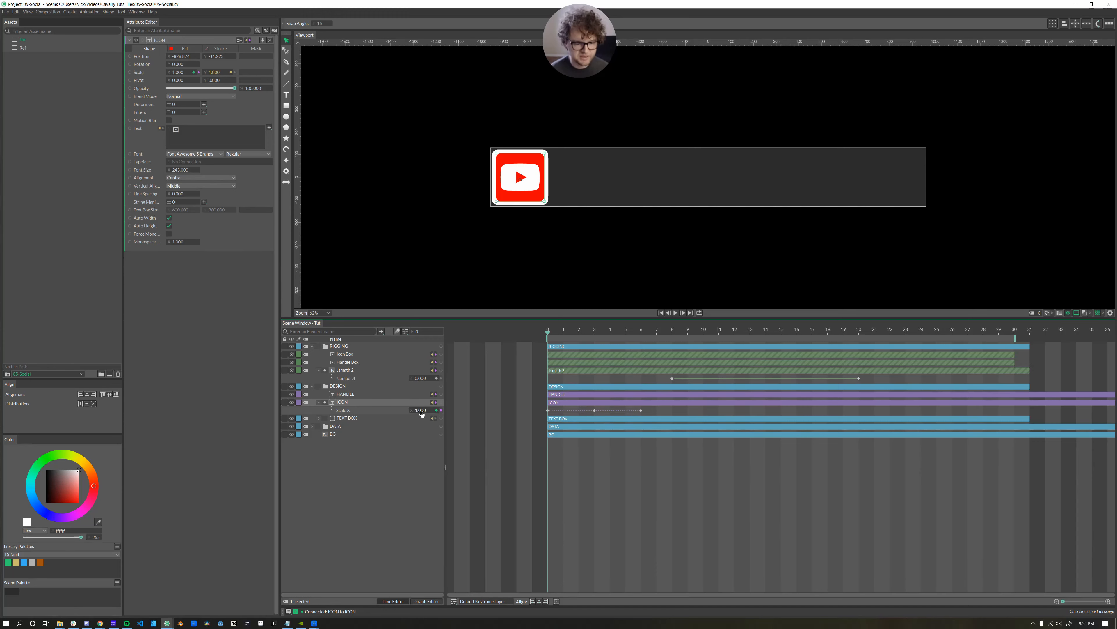
pyautogui.write('0')
pyautogui.press('Return')
pyautogui.press('Right')
pyautogui.press('Right')
pyautogui.press('Right')
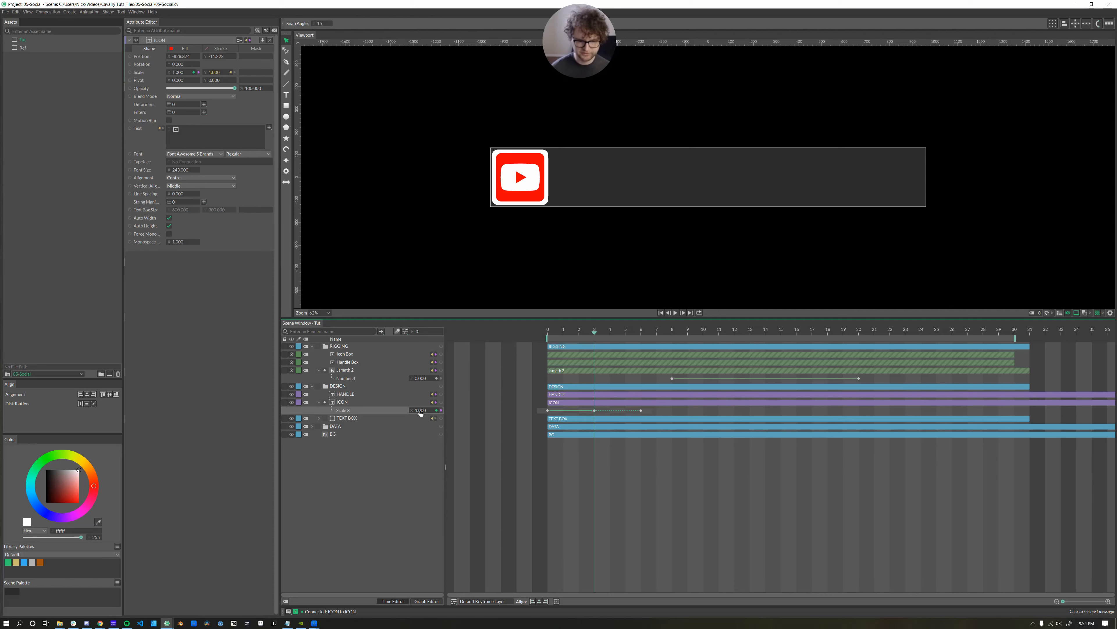
pyautogui.moveTo(420, 412); pyautogui.dragTo(422, 412)
pyautogui.write('1.2')
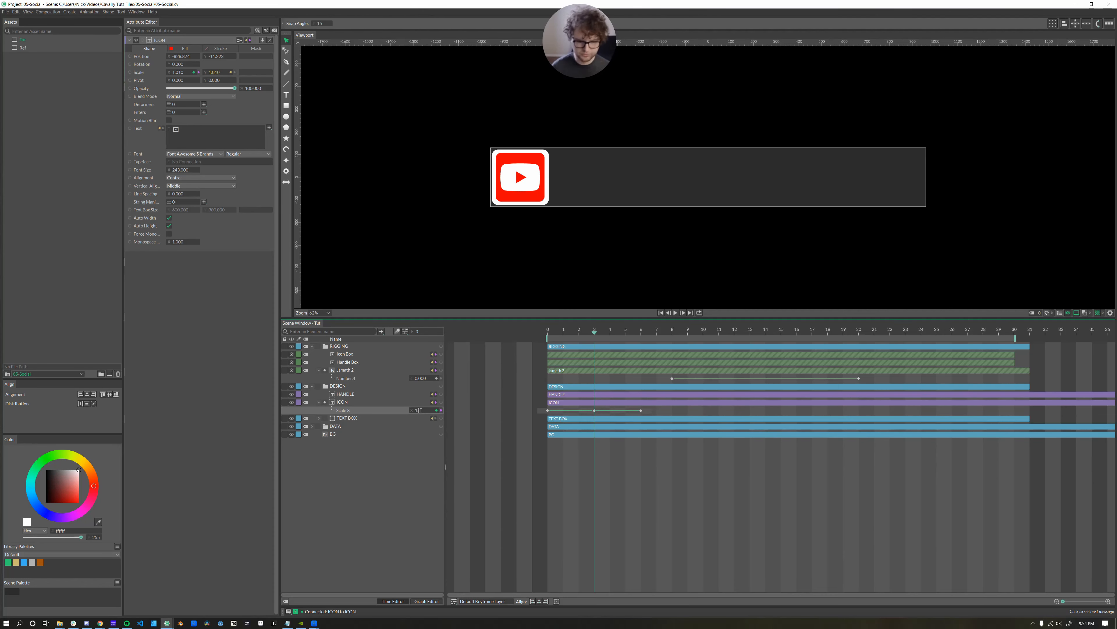
pyautogui.press('Return')
# Scrub to preview the icon pop, then move the TEXT BOX bar to start at frame 3.
pyautogui.press('Right')
pyautogui.press('Right')
pyautogui.press('Right')
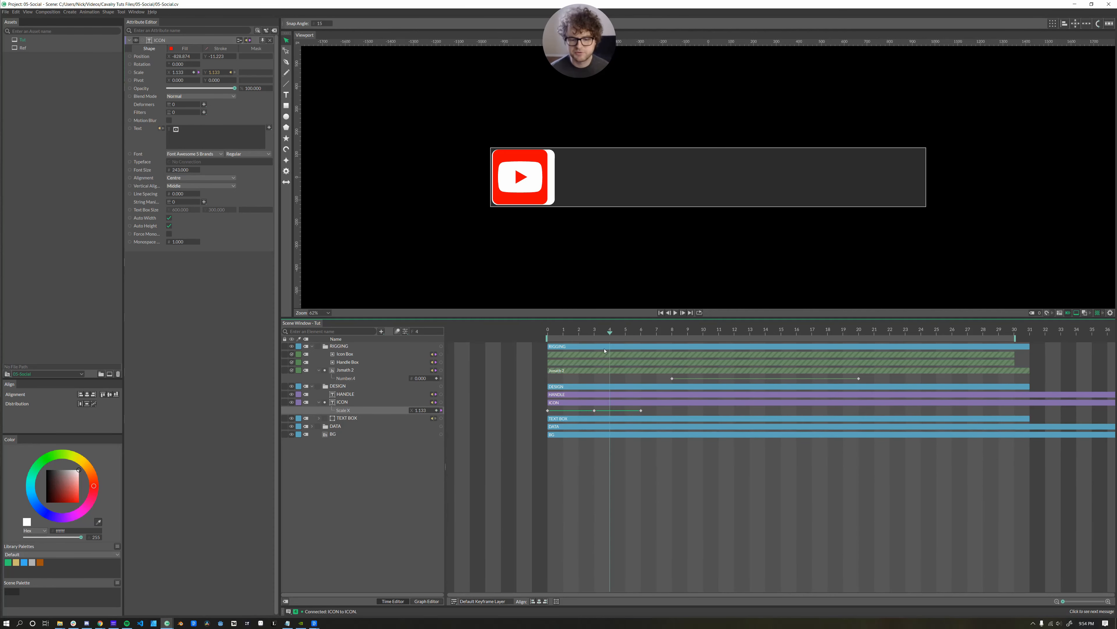
pyautogui.moveTo(625, 352); pyautogui.dragTo(580, 351)
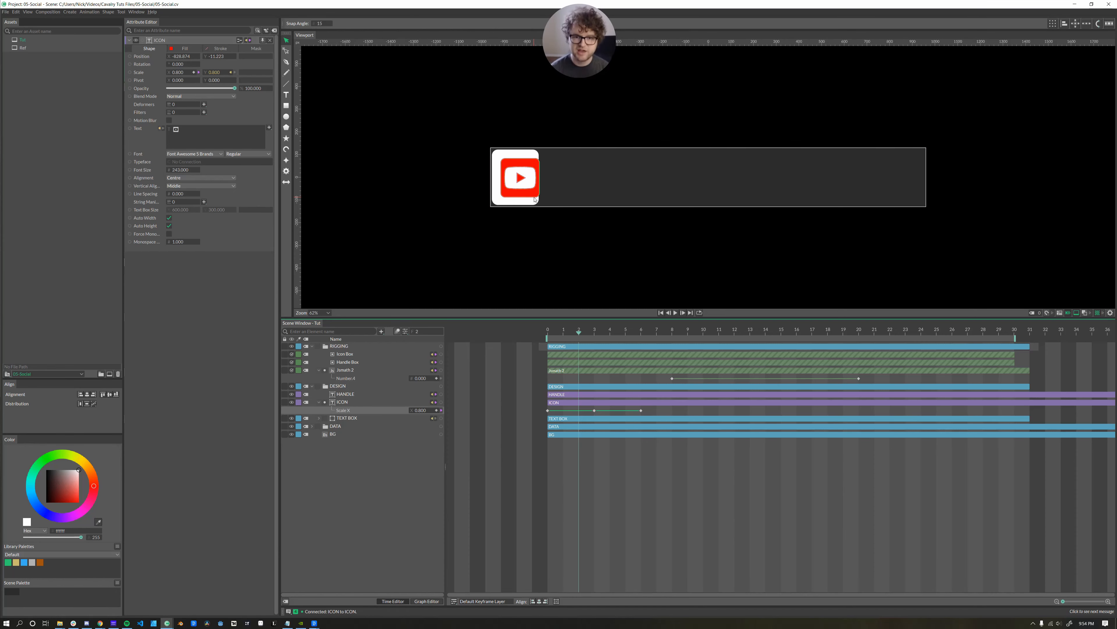
pyautogui.moveTo(580, 333); pyautogui.dragTo(600, 347)
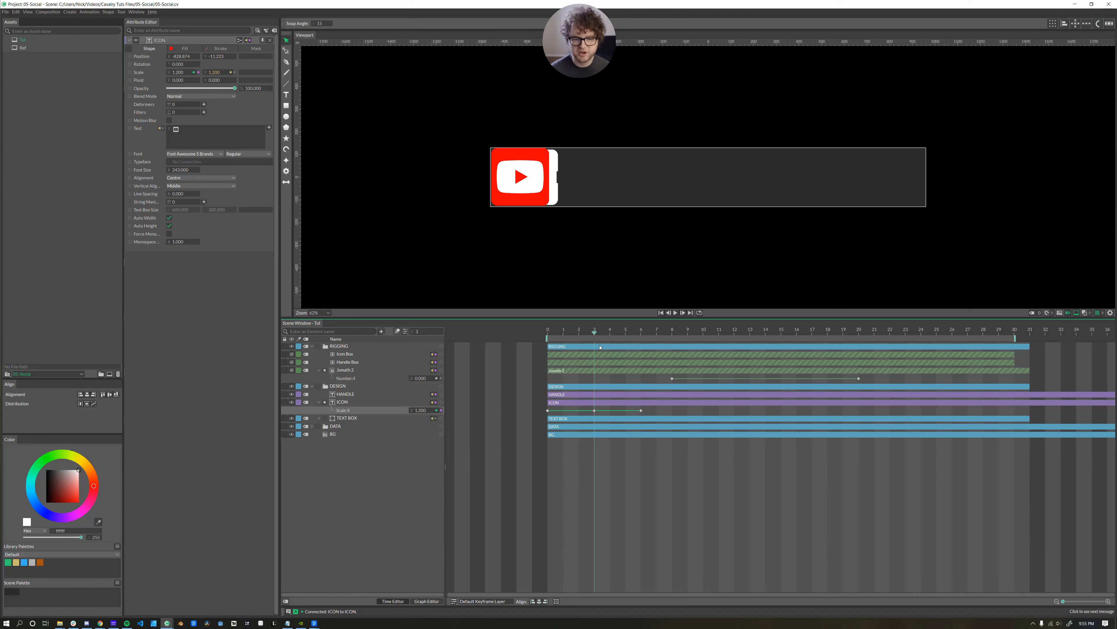
pyautogui.moveTo(598, 344); pyautogui.dragTo(597, 345)
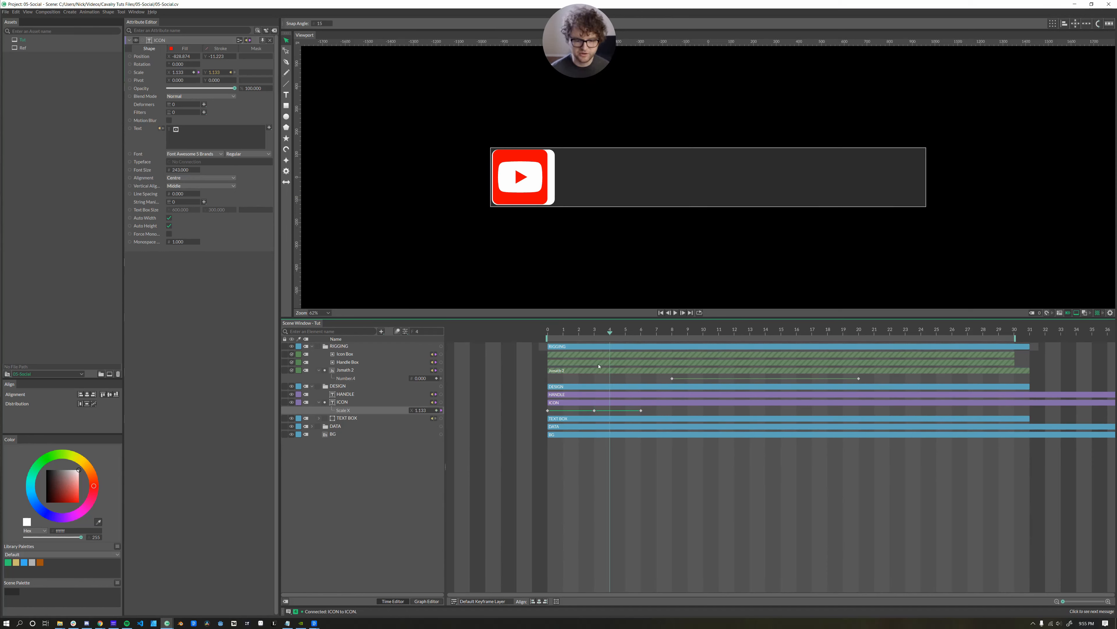
pyautogui.moveTo(549, 420); pyautogui.dragTo(597, 422)
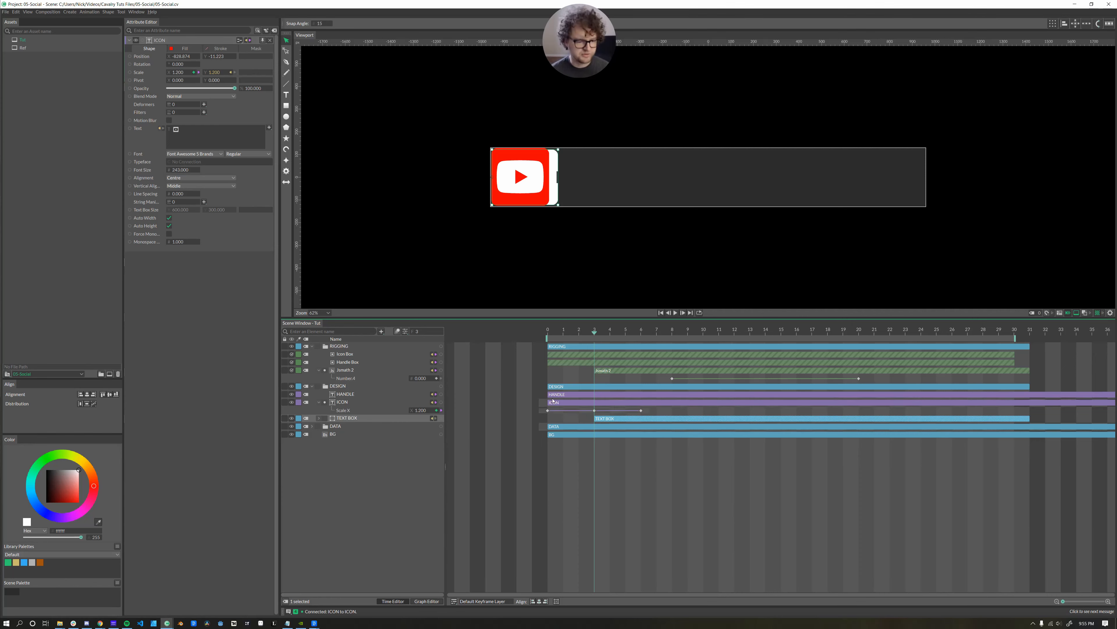
# Keyframe Jsmath 2's Number.2 at -2 on frame 3, keeping 18 later, and scrub to check.
pyautogui.click(346, 369)
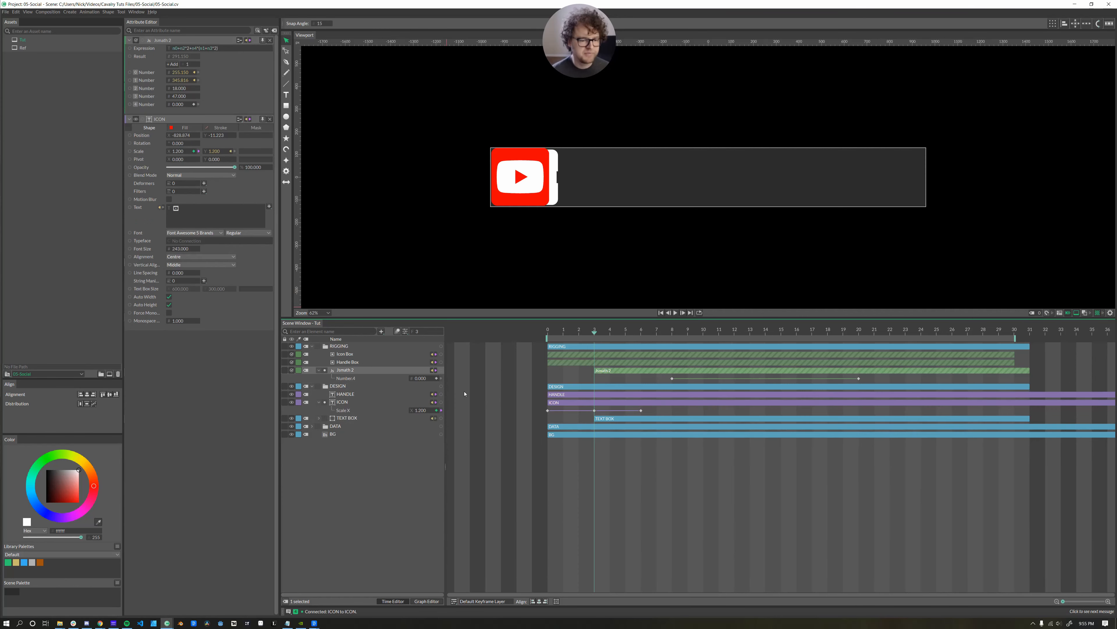
pyautogui.click(194, 89)
pyautogui.click(606, 380)
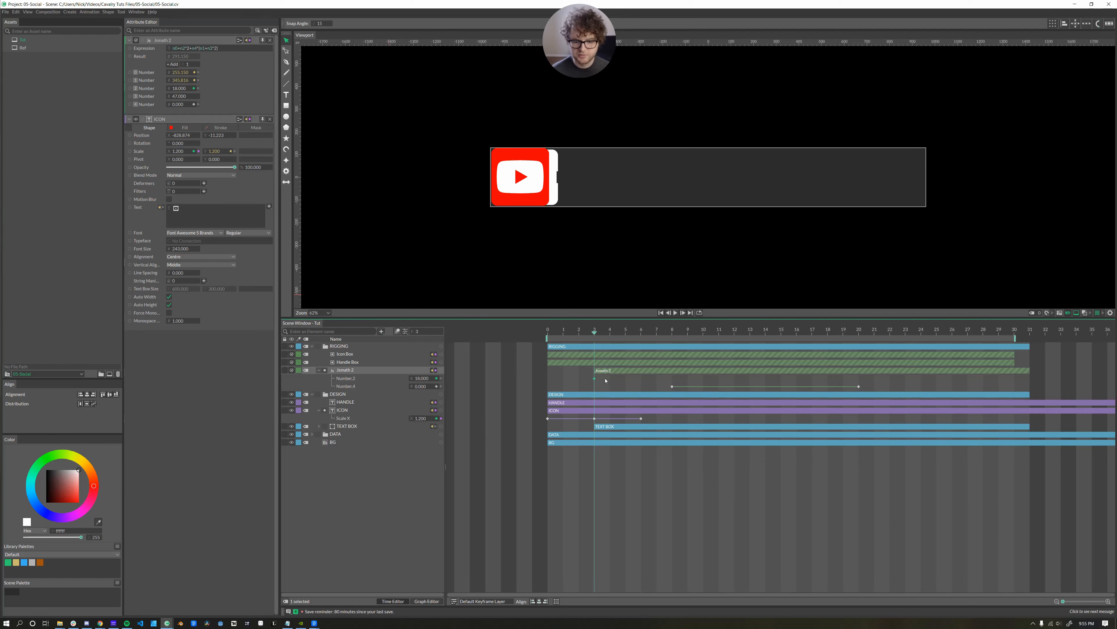
pyautogui.click(640, 381)
pyautogui.doubleClick(421, 378)
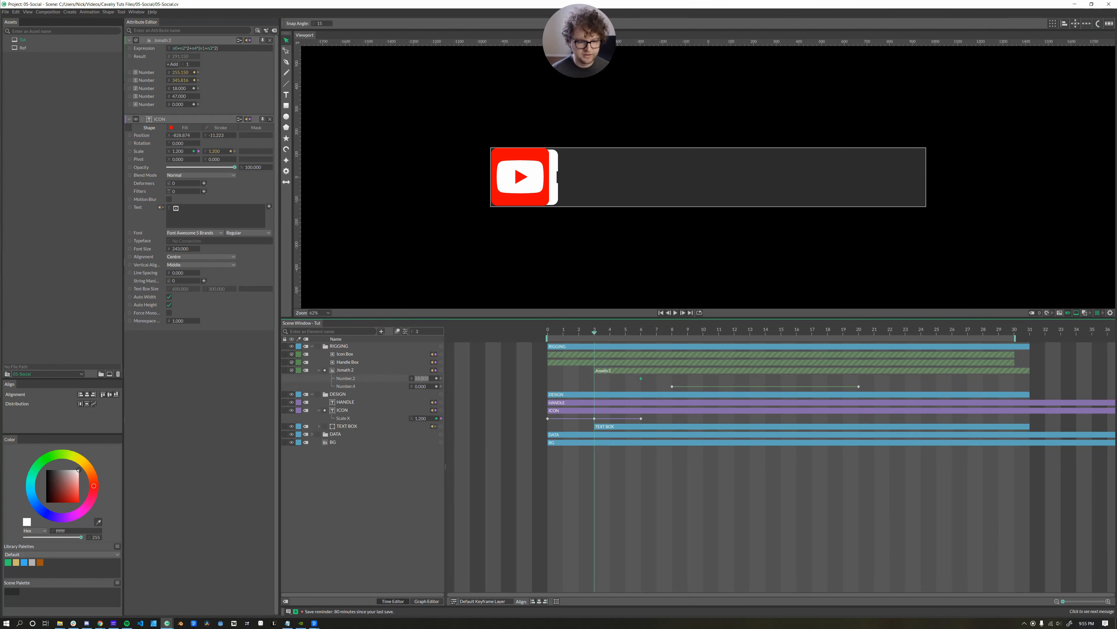
pyautogui.write('-2')
pyautogui.press('Return')
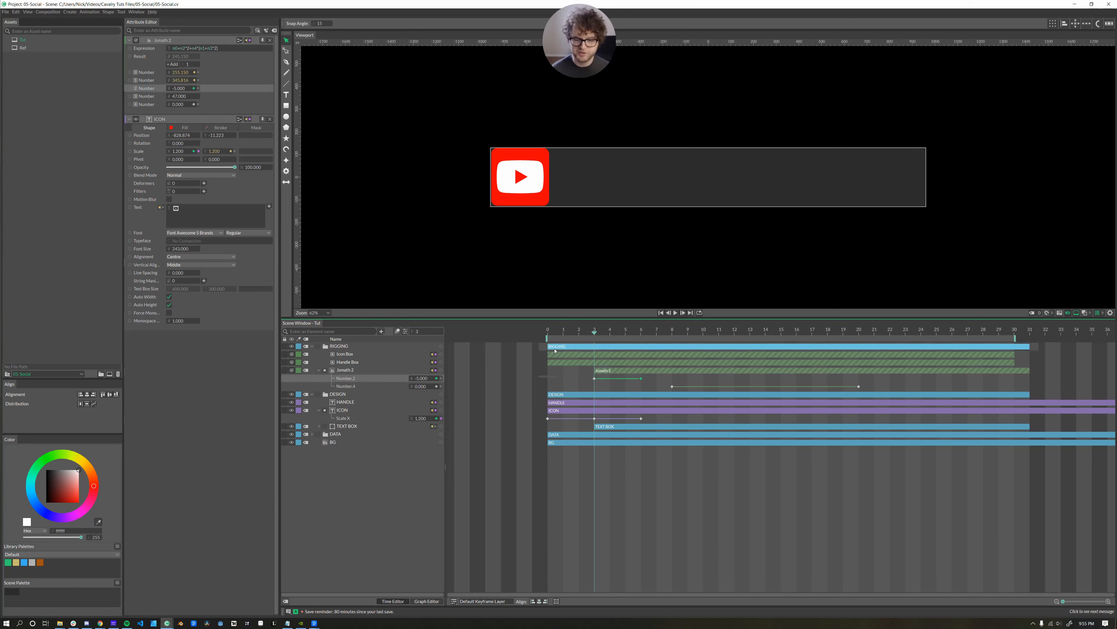
pyautogui.click(641, 342)
pyautogui.moveTo(637, 341); pyautogui.dragTo(687, 352)
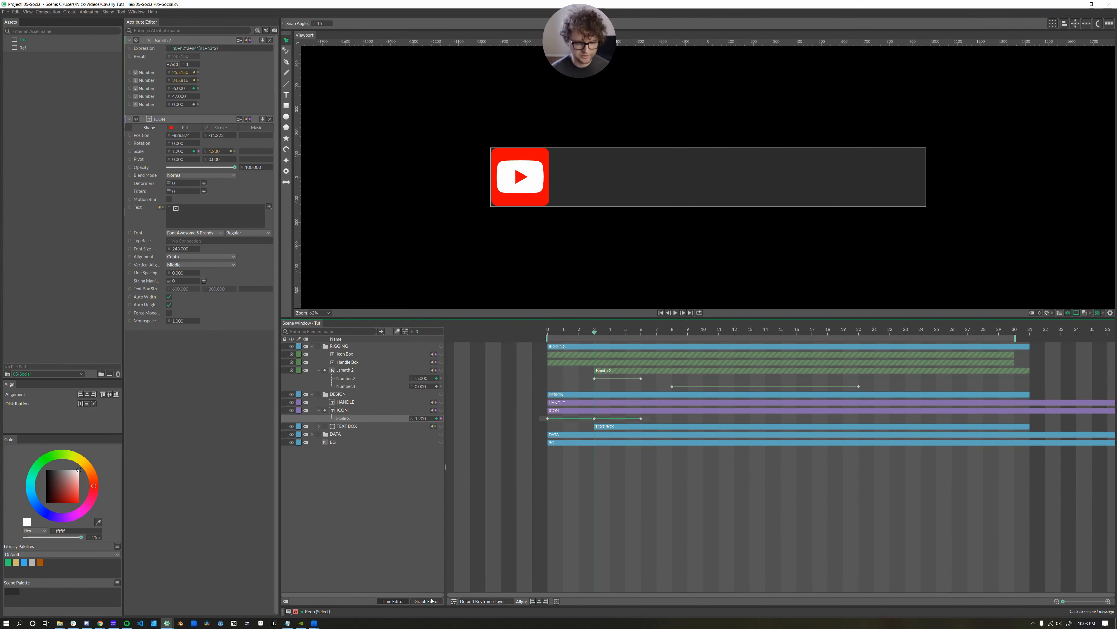
# Convert the icon's frame-3 and frame-6 scale keys to Bezier and ease them into frame 6.
pyautogui.click(427, 601)
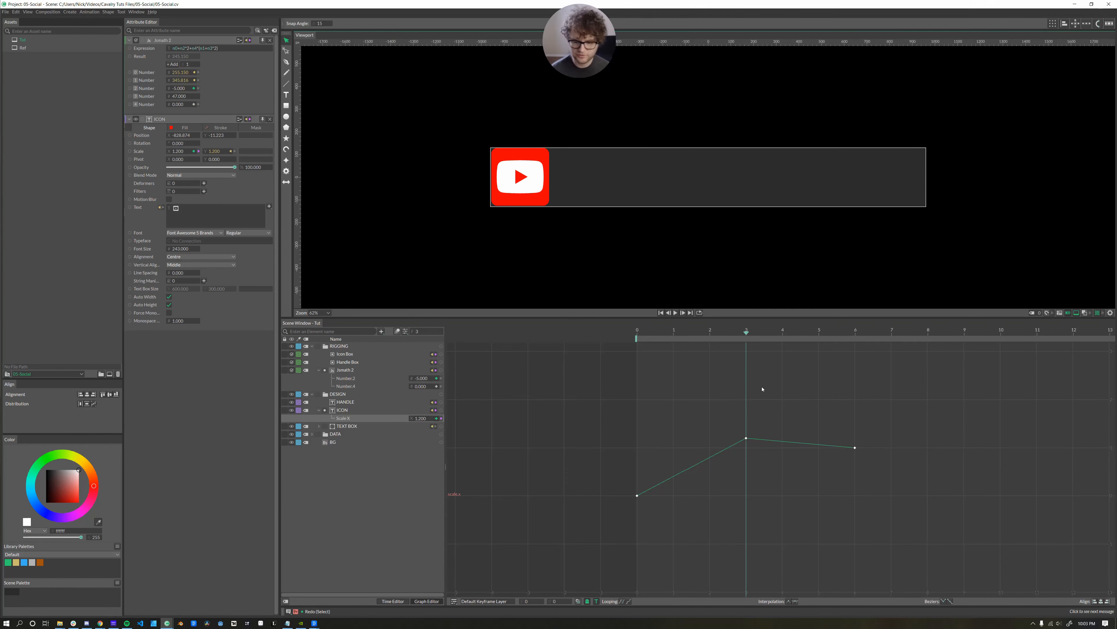
pyautogui.moveTo(905, 406); pyautogui.dragTo(731, 470)
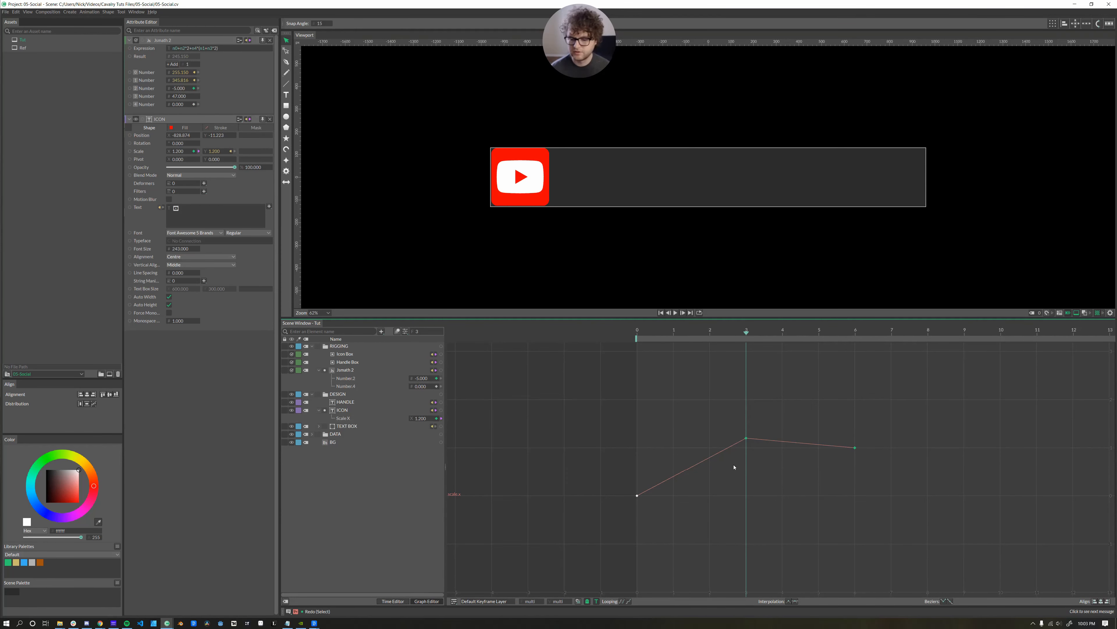
pyautogui.click(796, 601)
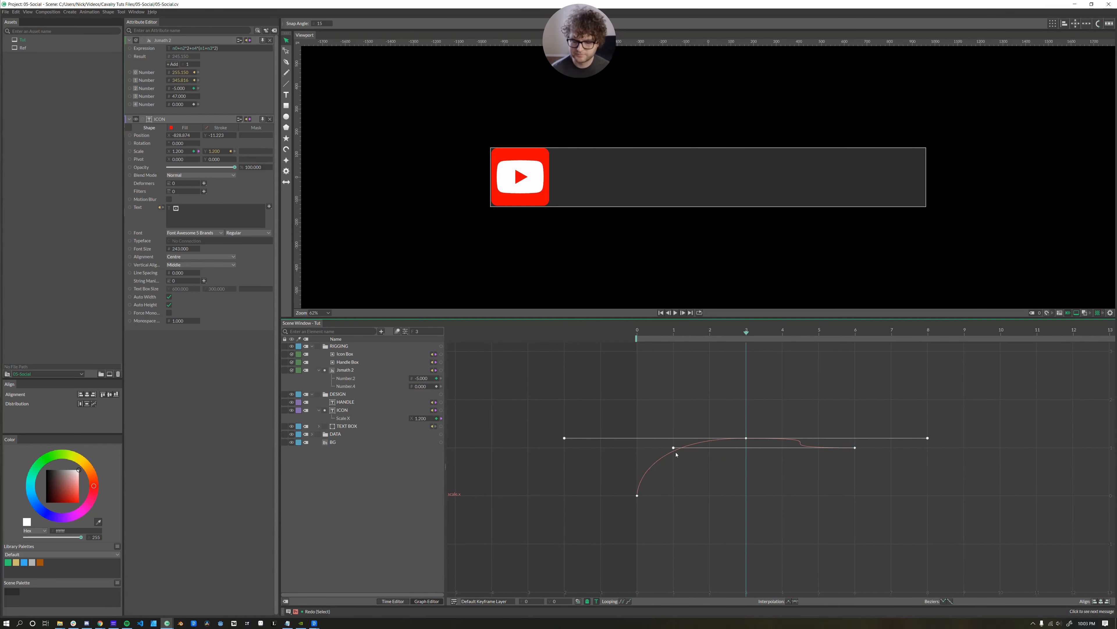
pyautogui.moveTo(673, 447); pyautogui.dragTo(799, 449)
pyautogui.press('space')
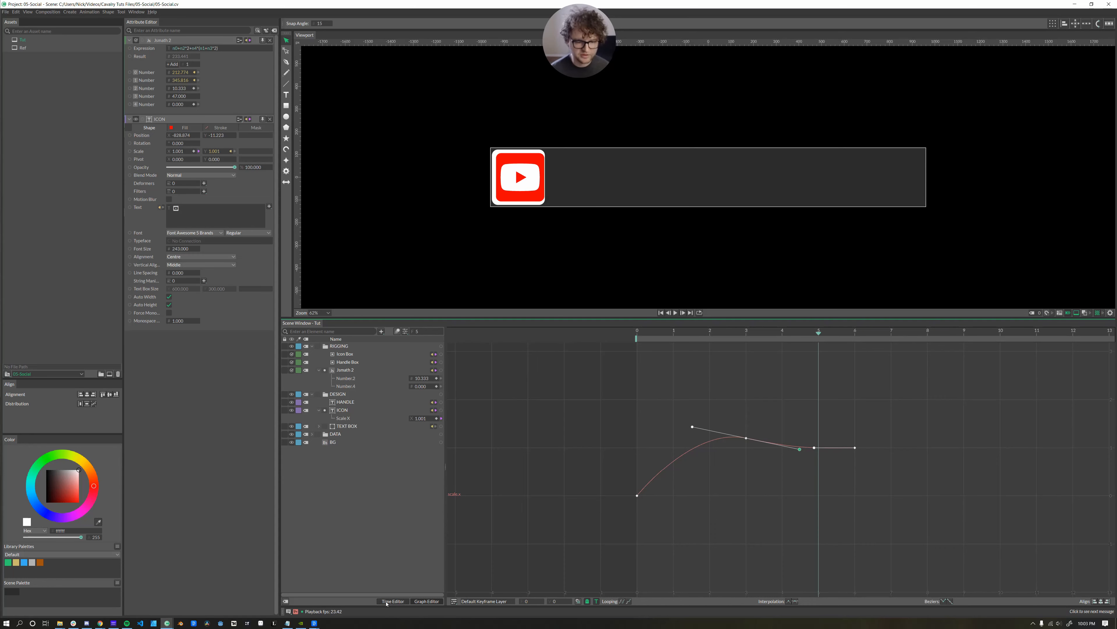
# Make Number.2's width keyframes Bezier so the box eases open, then preview the reveal.
pyautogui.click(388, 602)
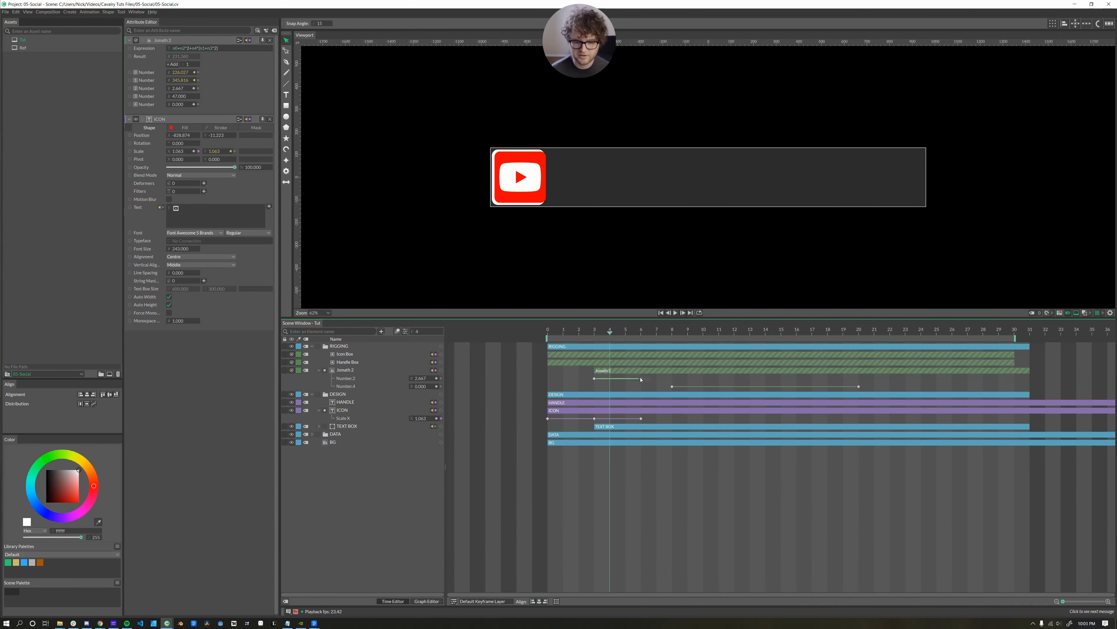
pyautogui.click(355, 379)
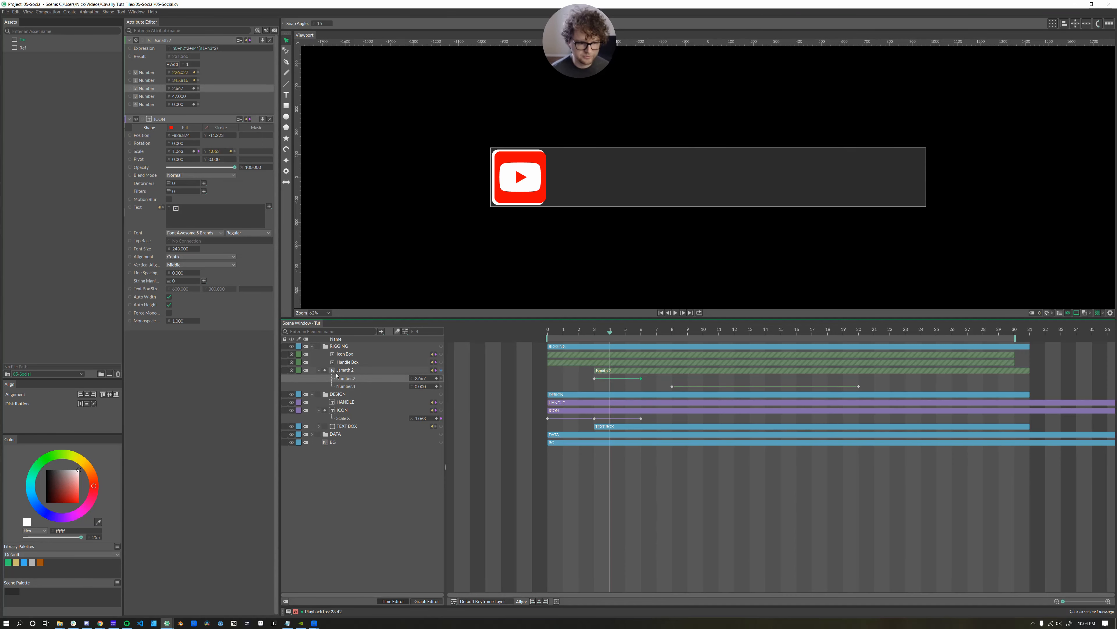
pyautogui.moveTo(592, 368); pyautogui.dragTo(537, 422)
pyautogui.click(795, 601)
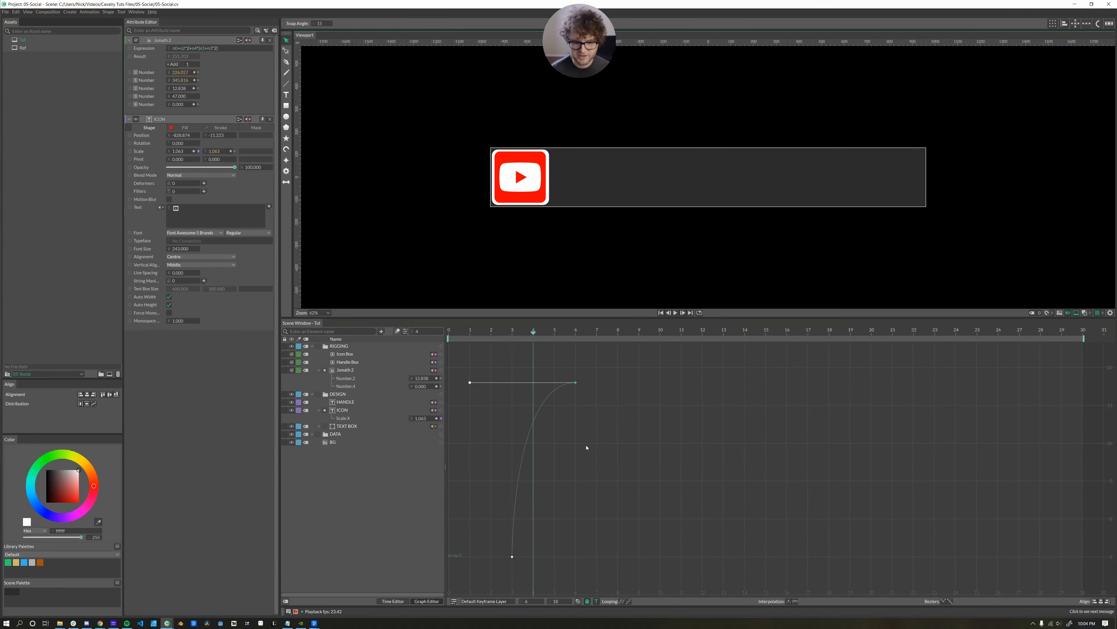
pyautogui.press('Tab')
pyautogui.moveTo(610, 332); pyautogui.dragTo(860, 340)
pyautogui.press('space')
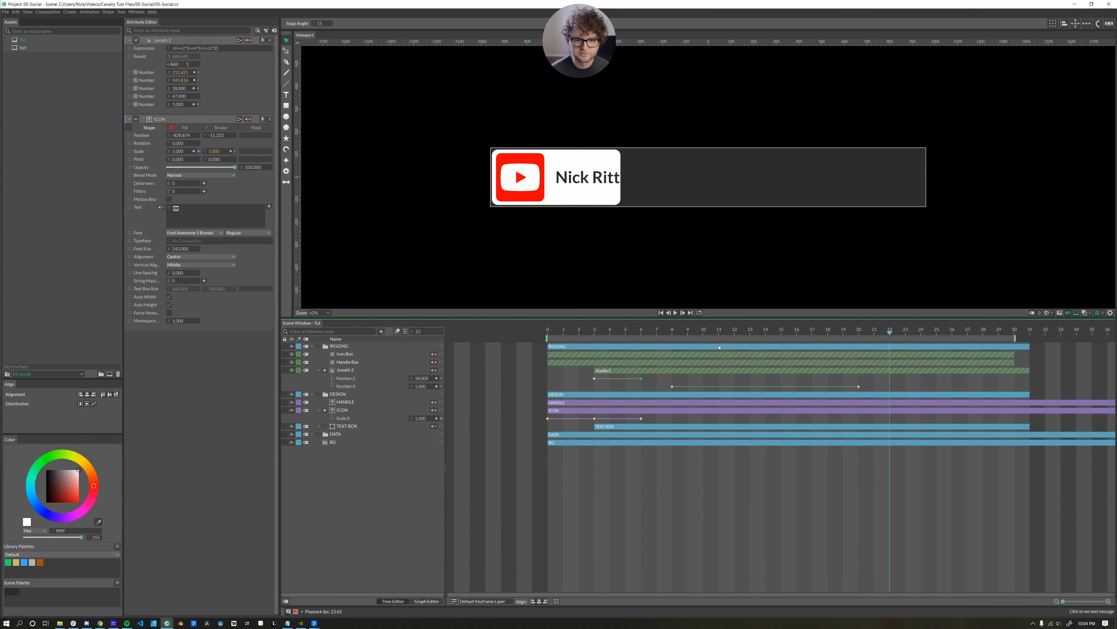
pyautogui.moveTo(698, 350); pyautogui.dragTo(635, 354)
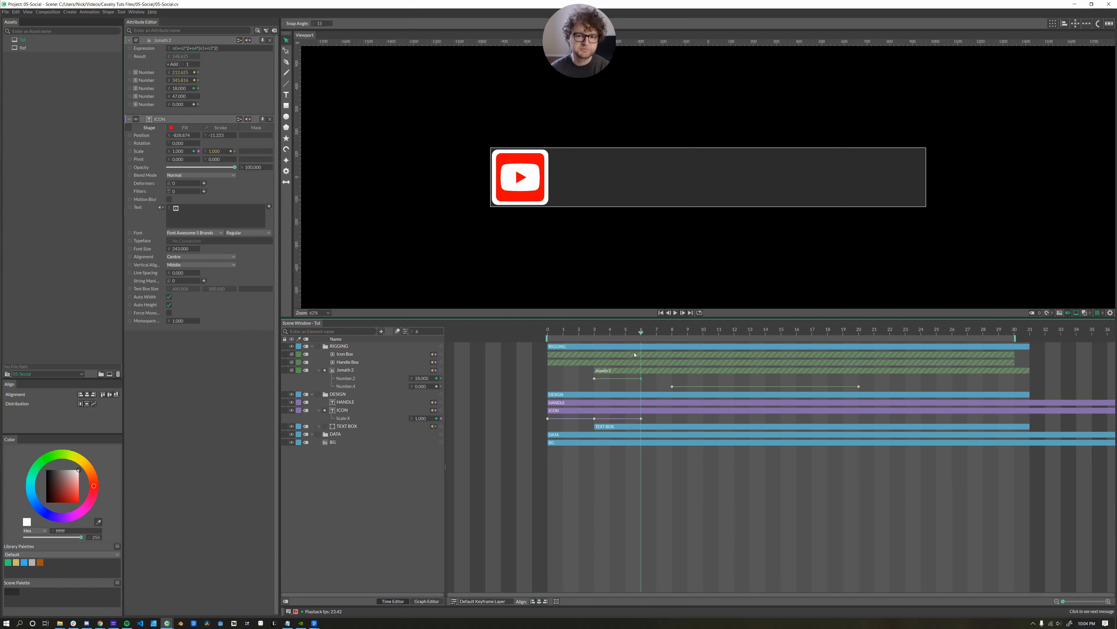
# At frame 3, turn off the BG layer's visibility and start linking TEXT BOX toward HANDLE.
pyautogui.moveTo(635, 354); pyautogui.dragTo(602, 355)
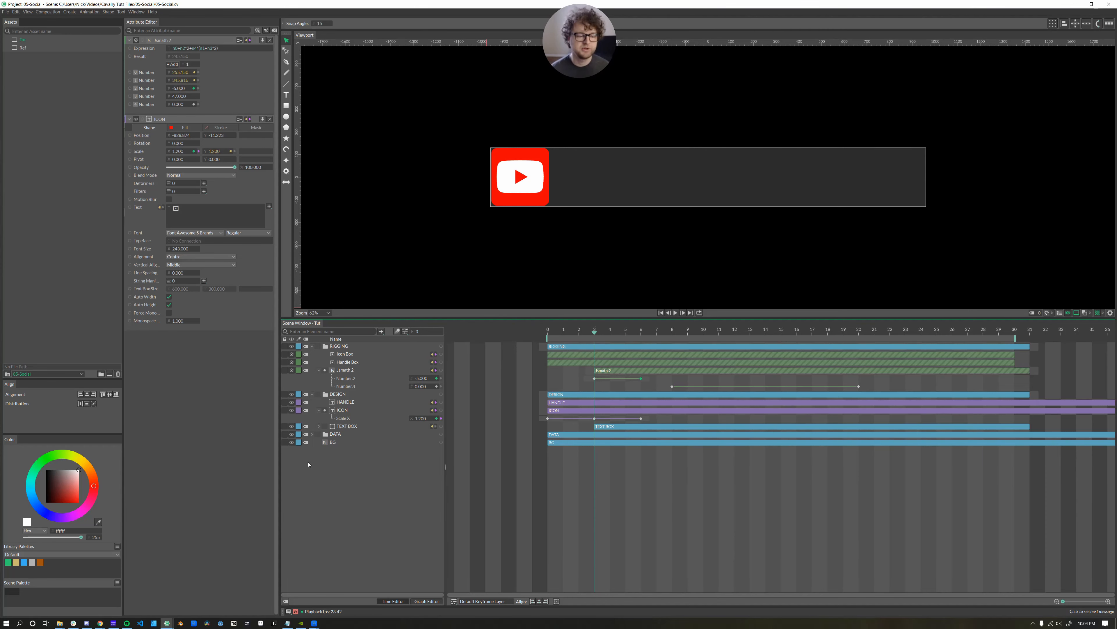
pyautogui.click(291, 443)
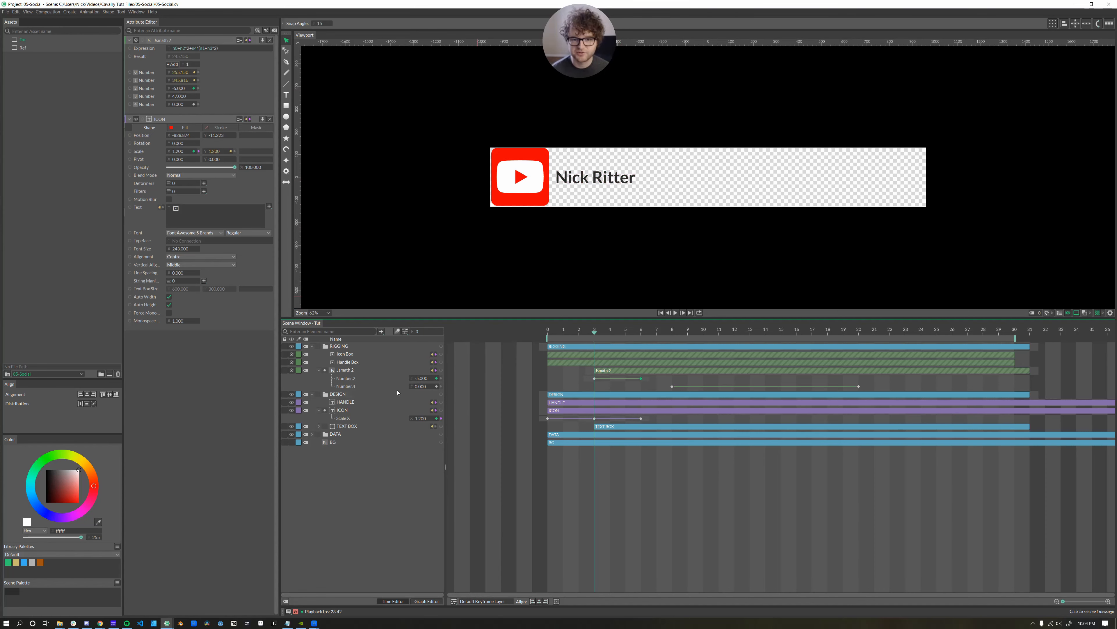
pyautogui.click(291, 442)
pyautogui.click(292, 442)
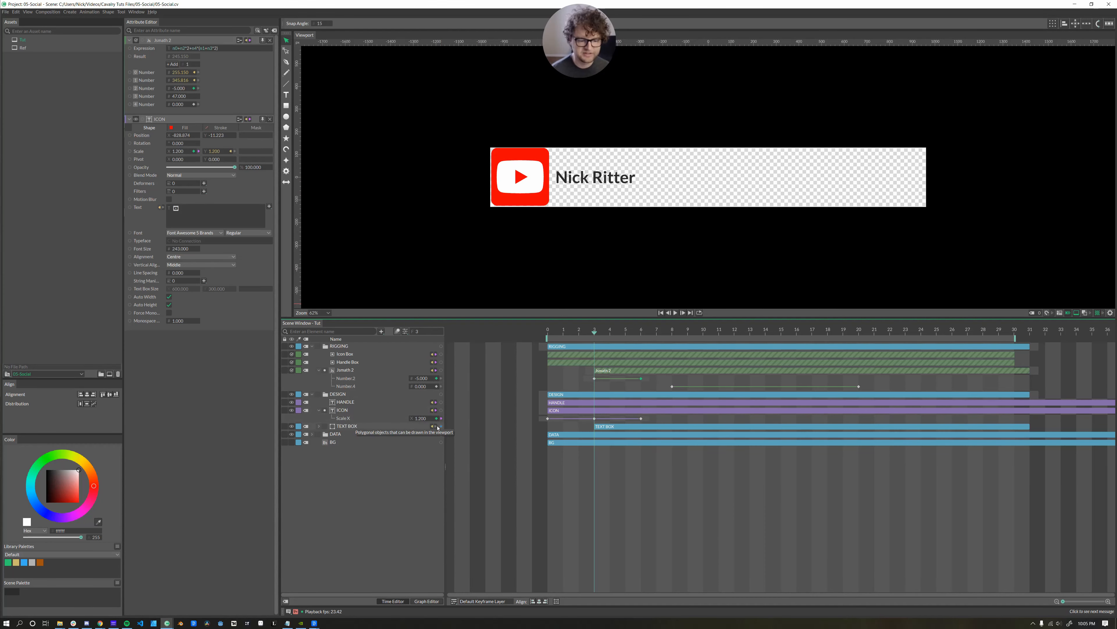
pyautogui.moveTo(441, 426); pyautogui.dragTo(360, 407)
# Connect TEXT BOX as HANDLE's mask at a new index 0 and make TEXT BOX visible again.
pyautogui.moveTo(361, 407)
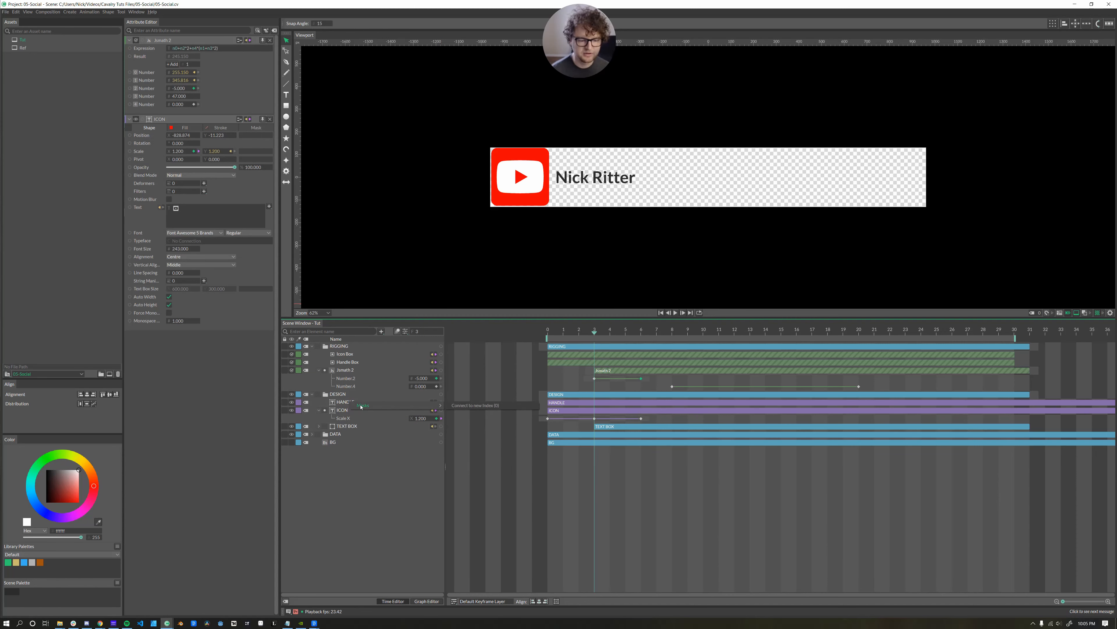
pyautogui.click(469, 406)
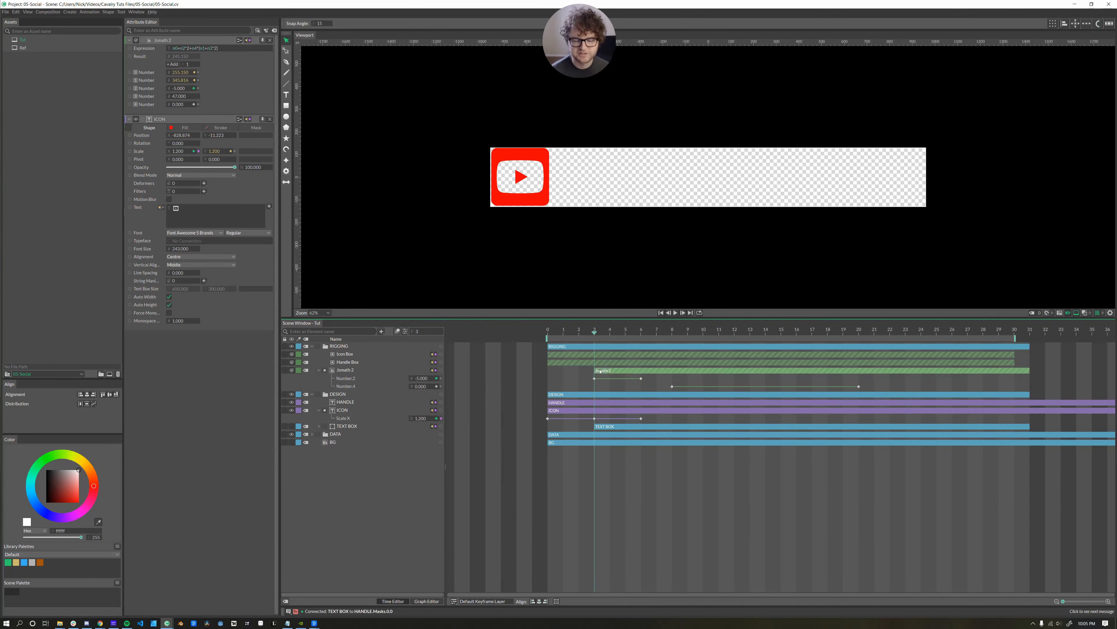
pyautogui.click(291, 426)
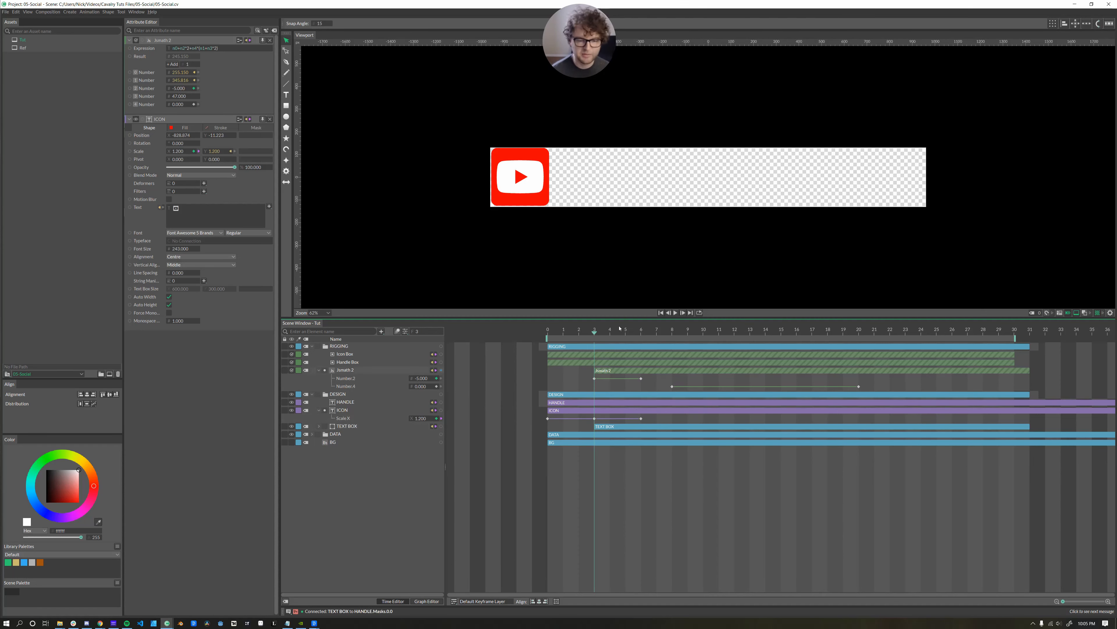
# Scrub to frame 8 to preview the masked handle reveal, then add a new square.
pyautogui.moveTo(601, 339); pyautogui.dragTo(641, 338)
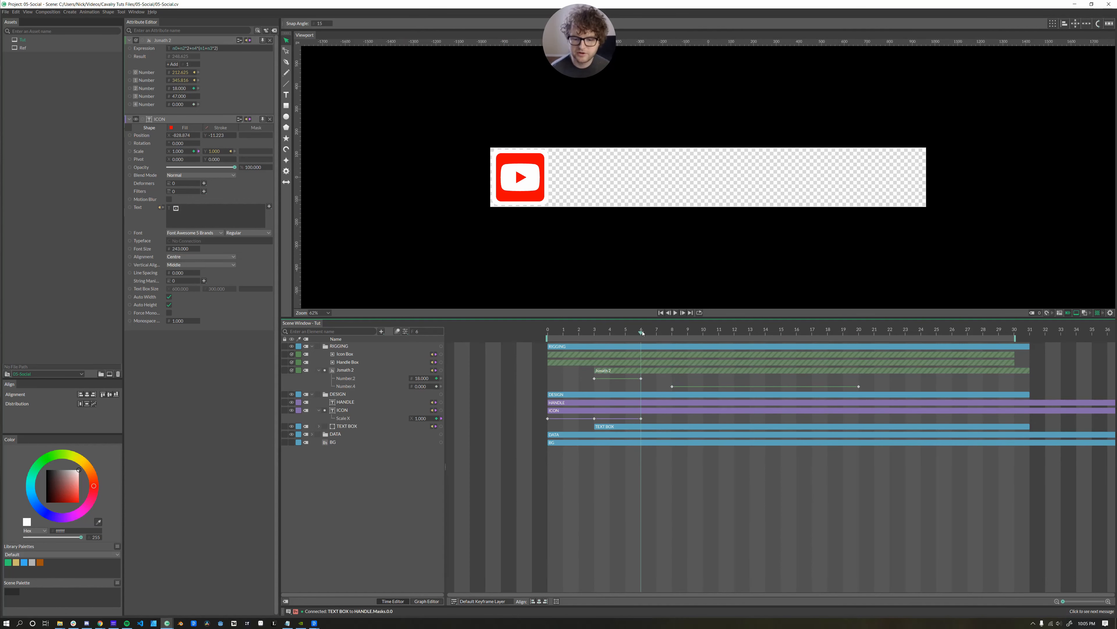
pyautogui.moveTo(643, 333); pyautogui.dragTo(676, 335)
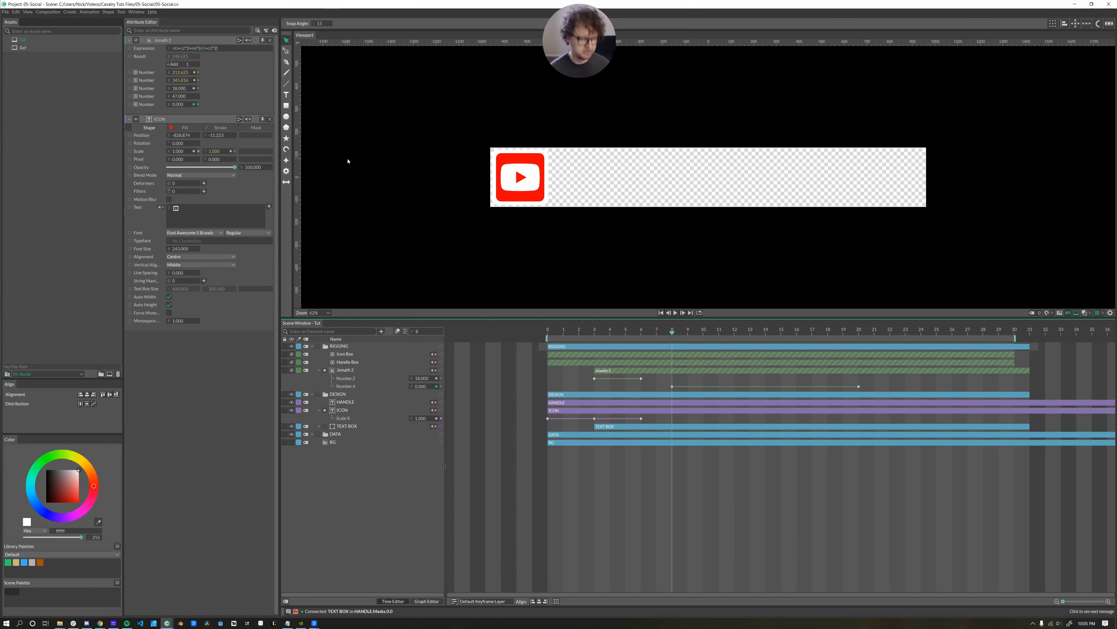
pyautogui.click(286, 106)
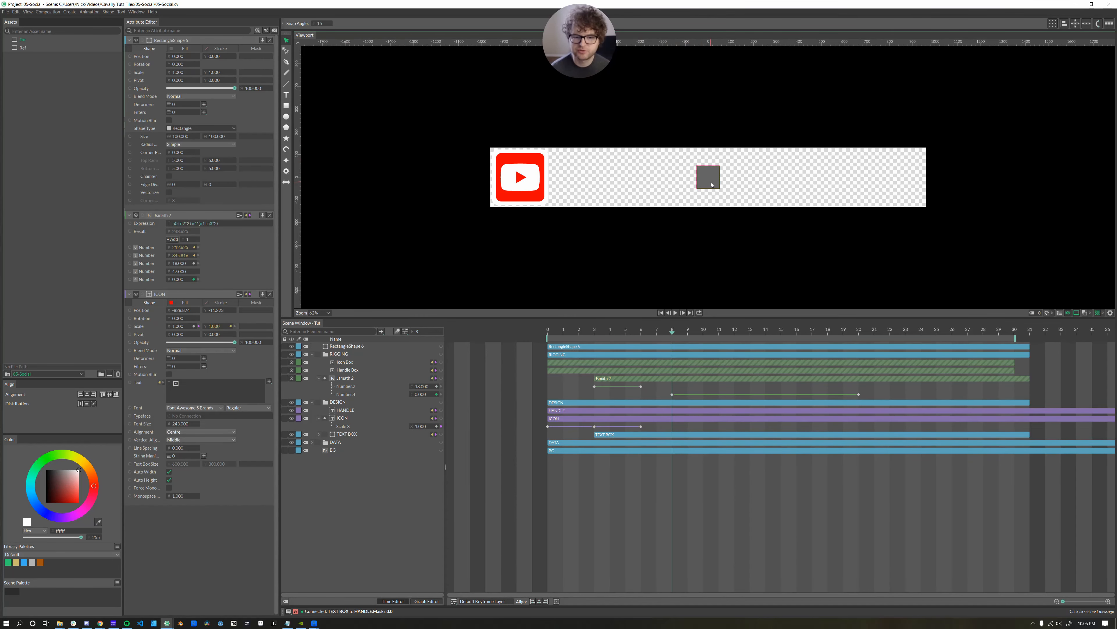
# Place the square over the YouTube icon, rename it MATTE in DESIGN, and make it TEXT BOX's mask.
pyautogui.moveTo(712, 185); pyautogui.dragTo(534, 194)
pyautogui.doubleClick(333, 346)
pyautogui.write('MATTE')
pyautogui.press('Return')
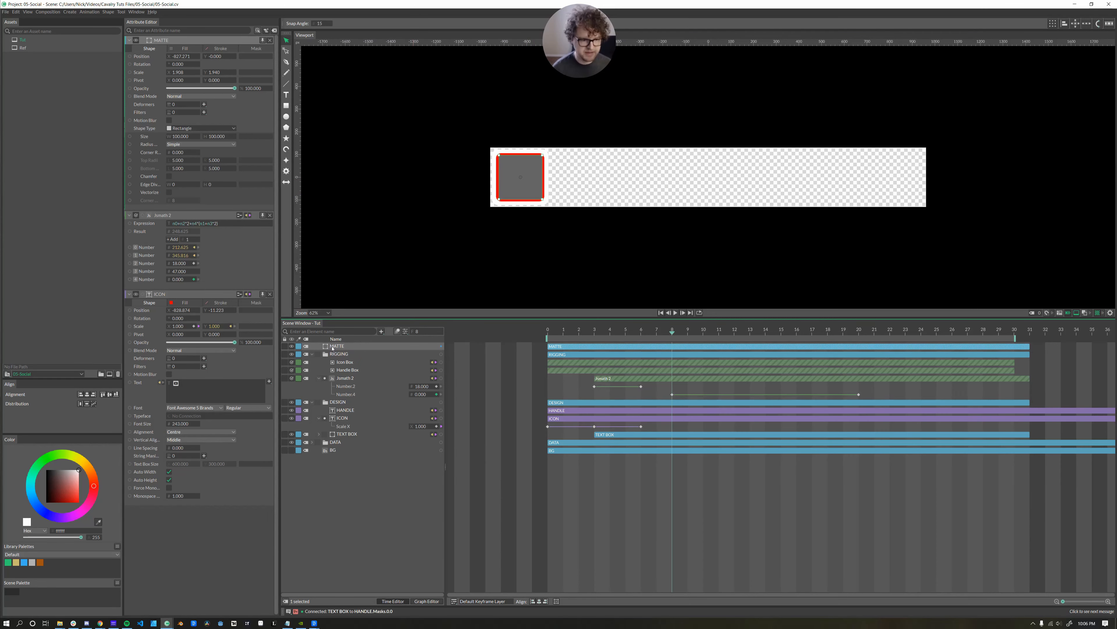
pyautogui.moveTo(333, 347); pyautogui.dragTo(334, 421)
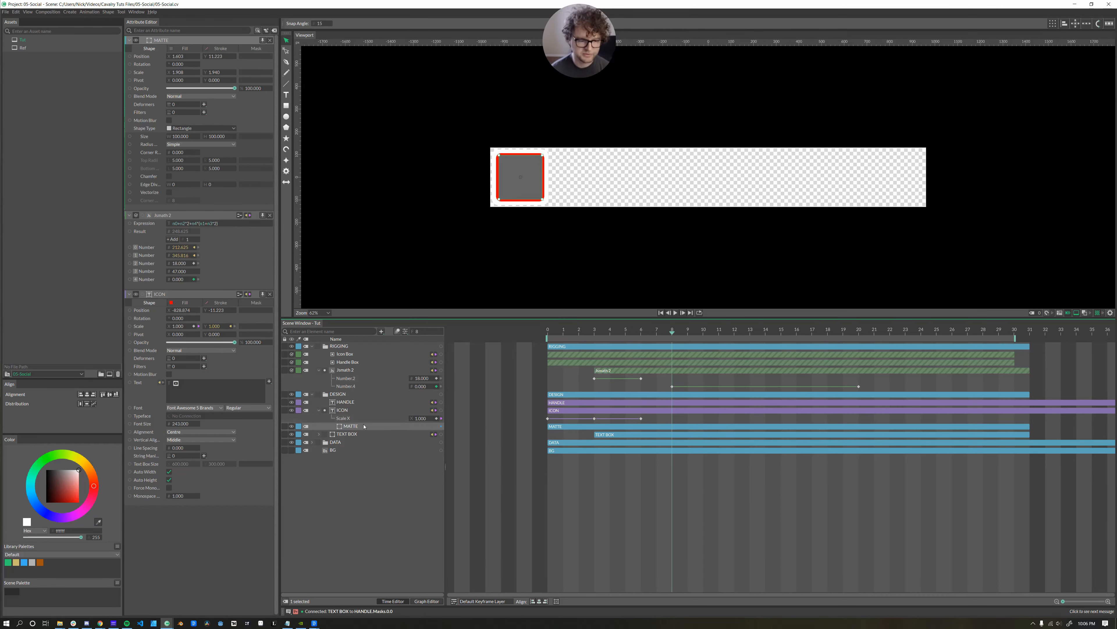
pyautogui.moveTo(441, 426); pyautogui.dragTo(354, 436)
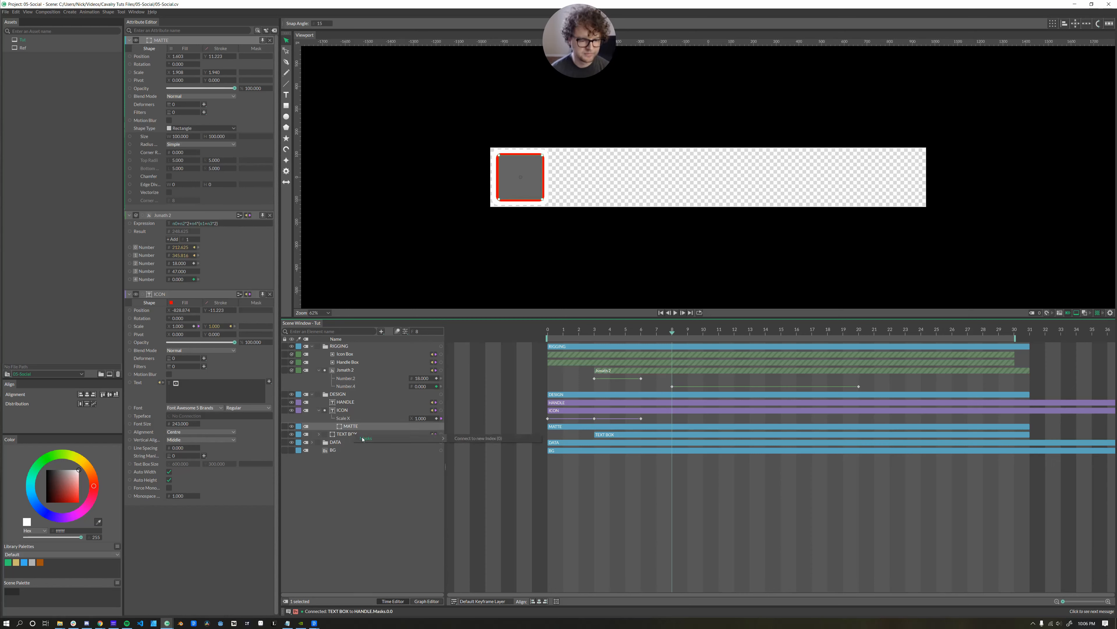
pyautogui.click(458, 439)
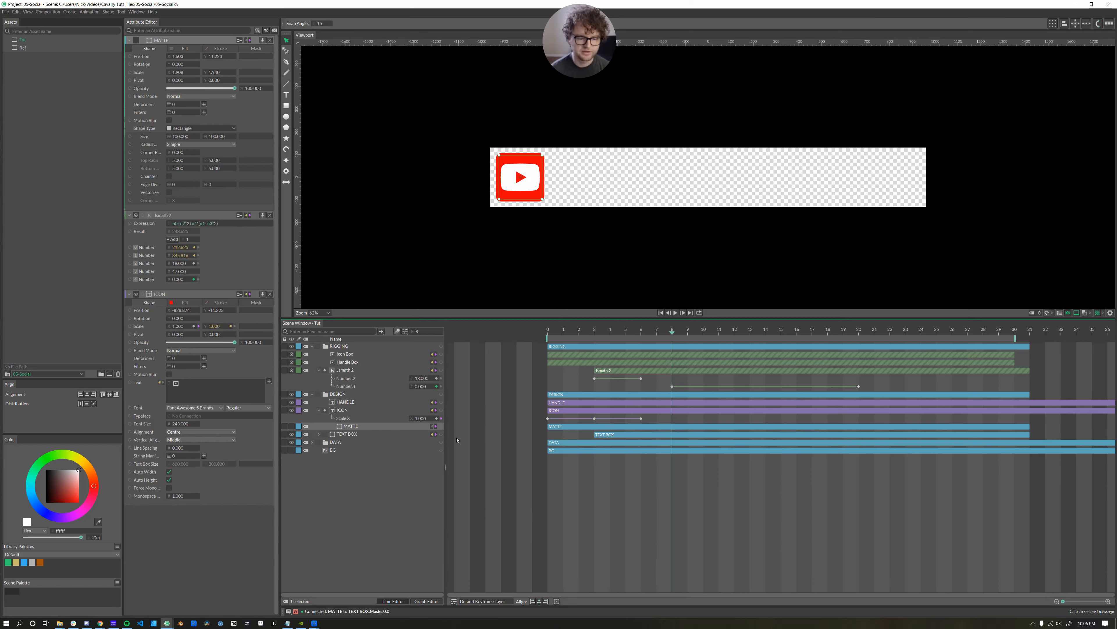
# At frame 16, inspect TEXT BOX's mask settings to confirm the MATTE connection.
pyautogui.click(354, 434)
pyautogui.moveTo(657, 333); pyautogui.dragTo(797, 346)
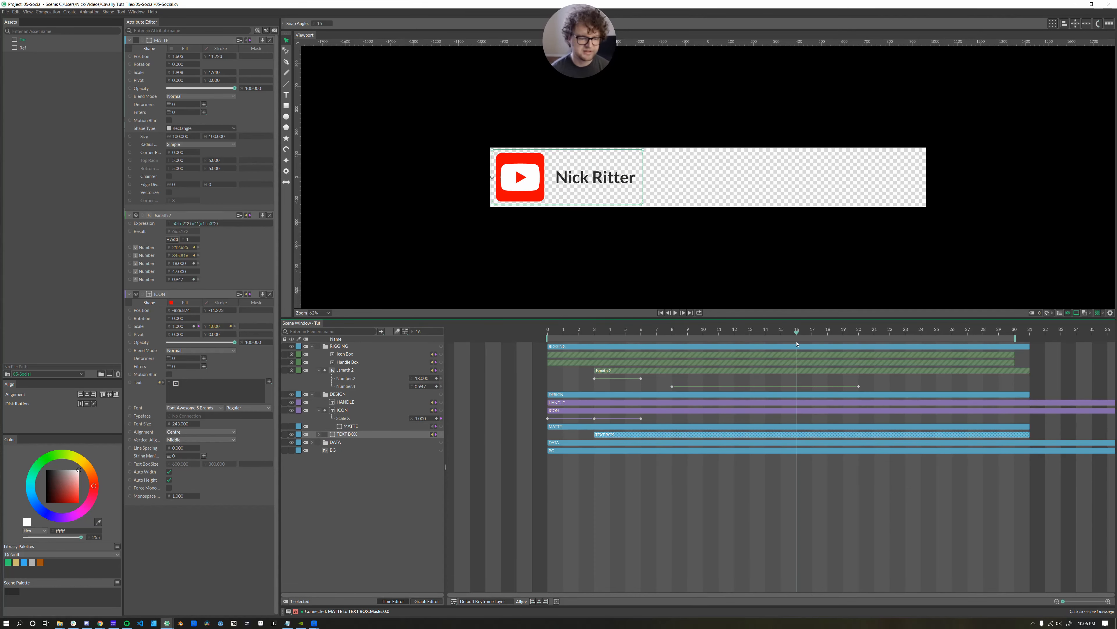
pyautogui.doubleClick(332, 435)
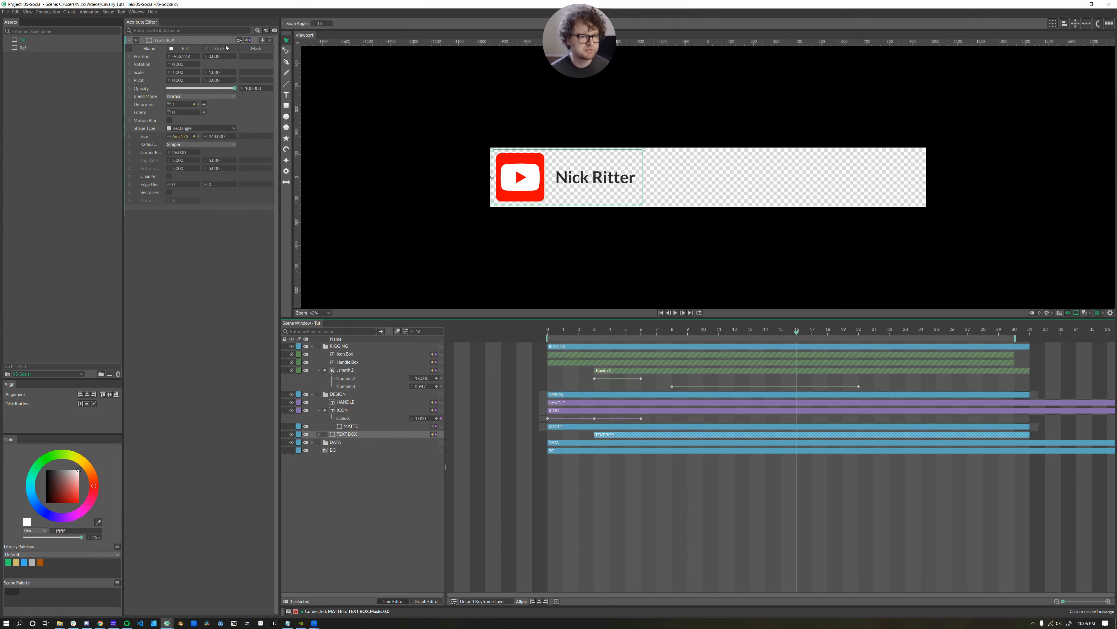
pyautogui.click(255, 48)
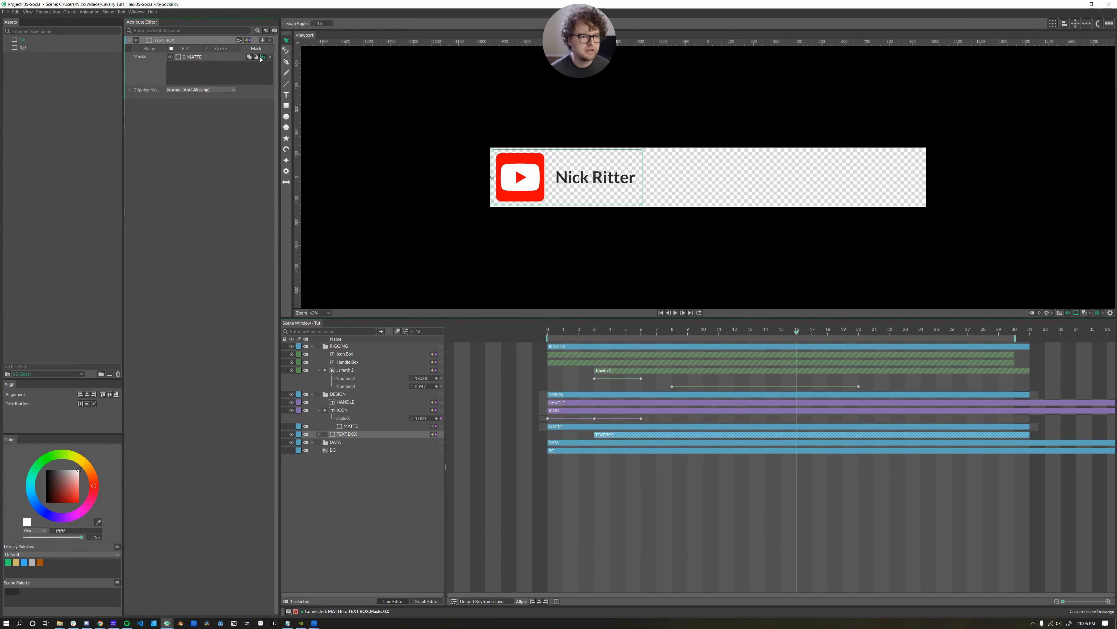
pyautogui.click(256, 58)
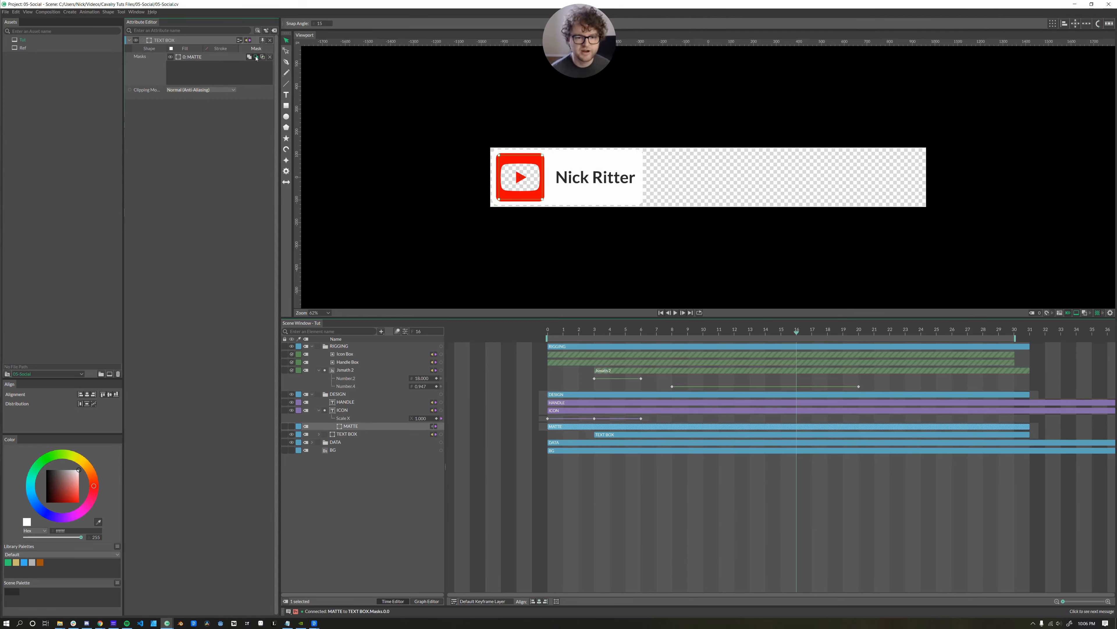
pyautogui.click(379, 544)
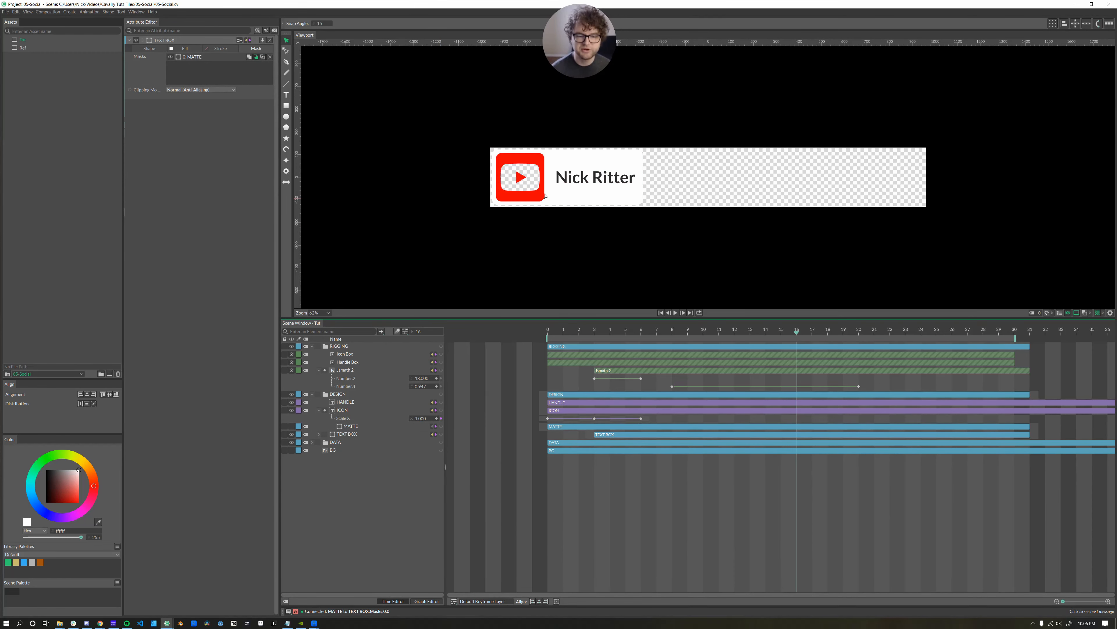
# Rewind, show the dark grey BG layer again, and play the masked reveal.
pyautogui.moveTo(702, 334); pyautogui.dragTo(874, 339)
pyautogui.click(292, 450)
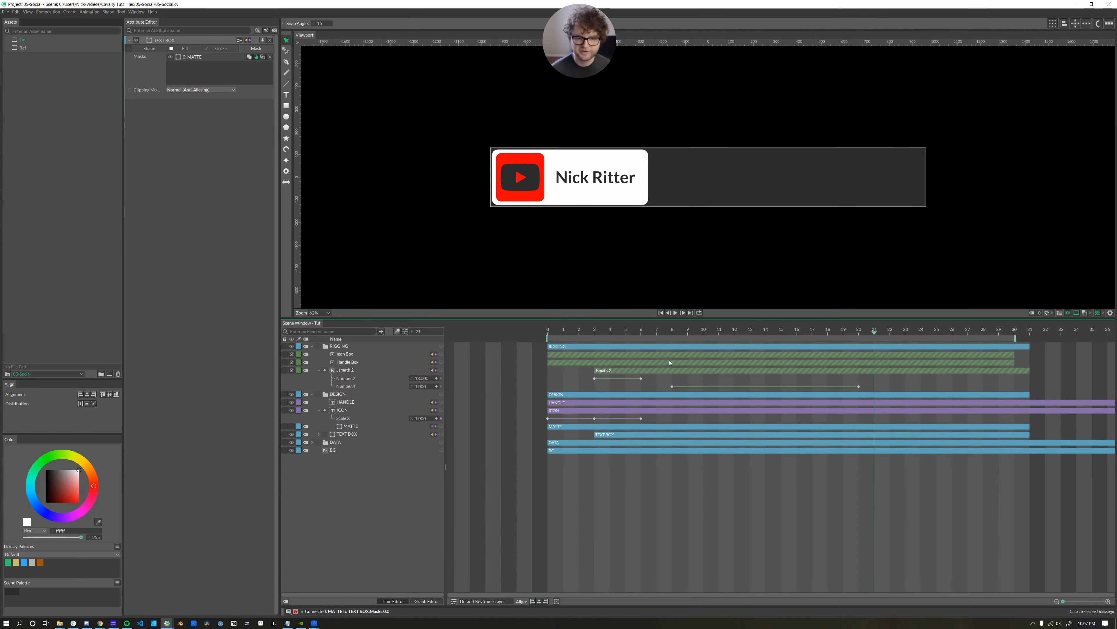
pyautogui.click(676, 313)
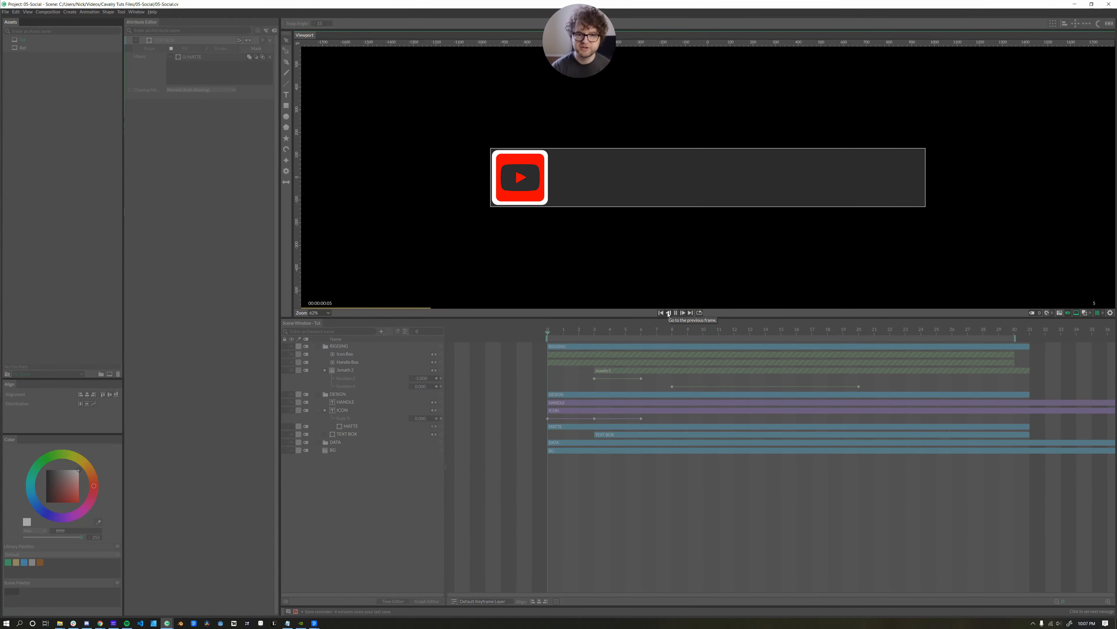
pyautogui.press('space')
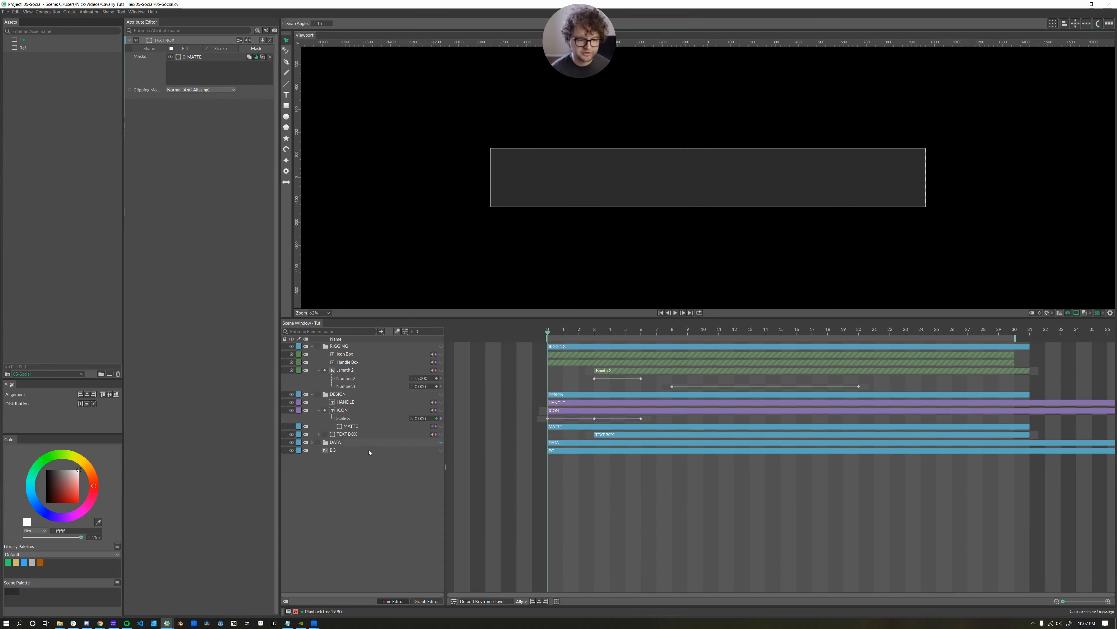
# Expand DATA and set Platform Select's value to 0, then to 1 for Instagram.
pyautogui.click(312, 442)
pyautogui.click(351, 458)
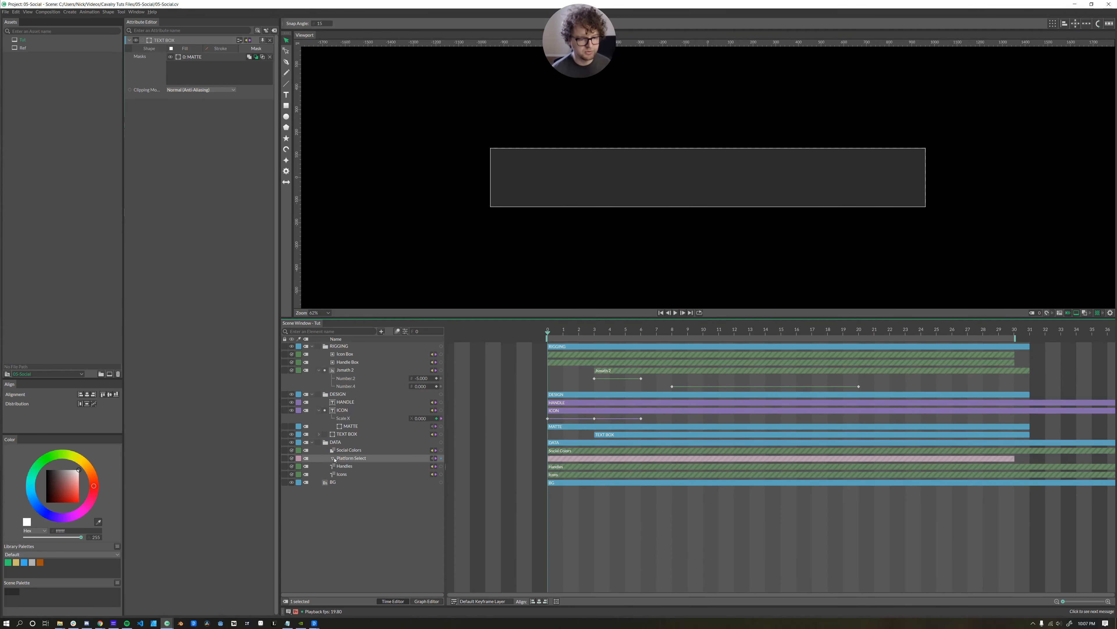
pyautogui.doubleClick(180, 65)
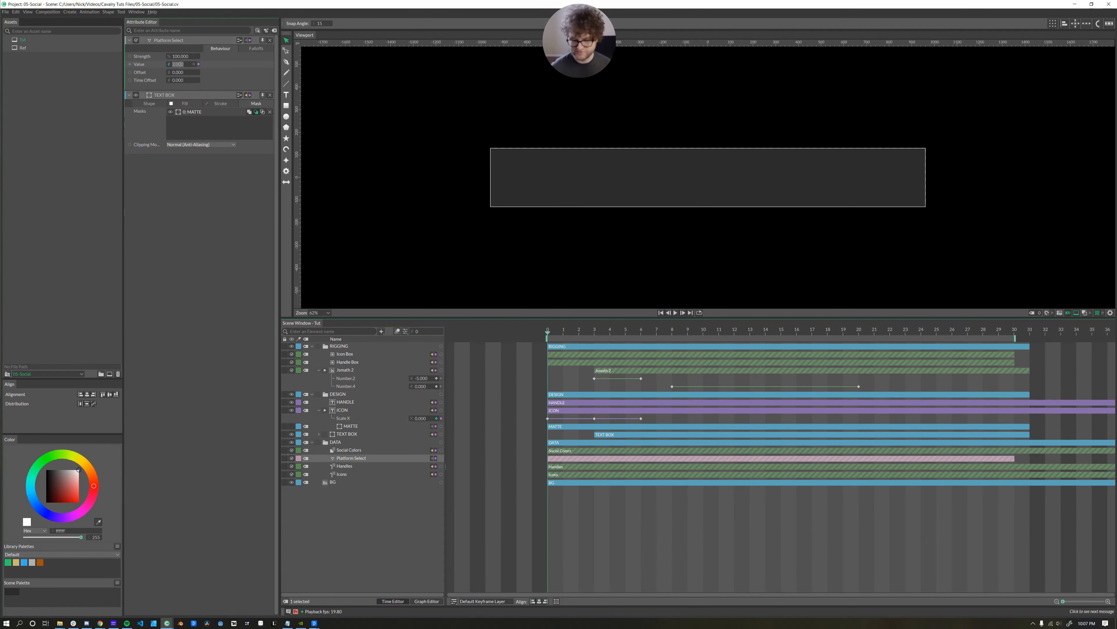
pyautogui.write('0')
pyautogui.press('Return')
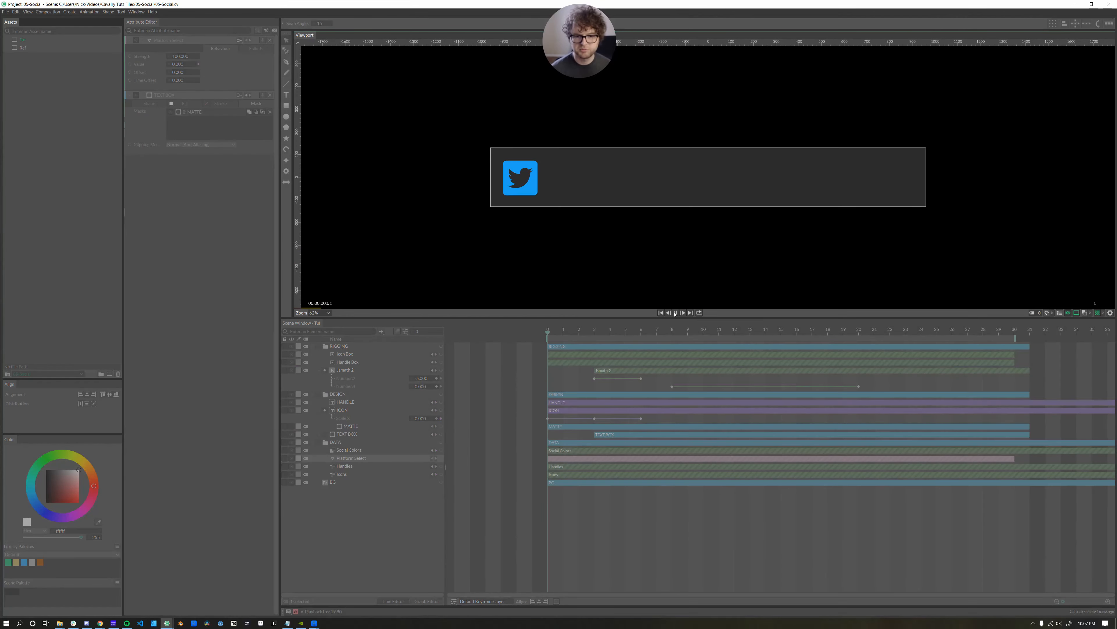
pyautogui.doubleClick(180, 64)
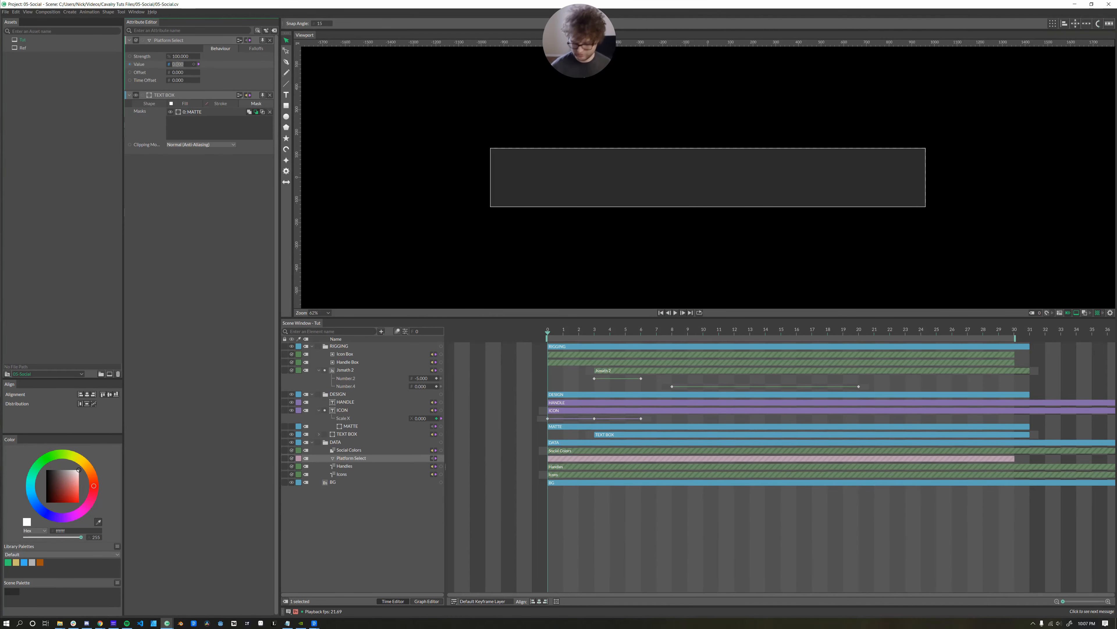
pyautogui.write('1')
pyautogui.press('Return')
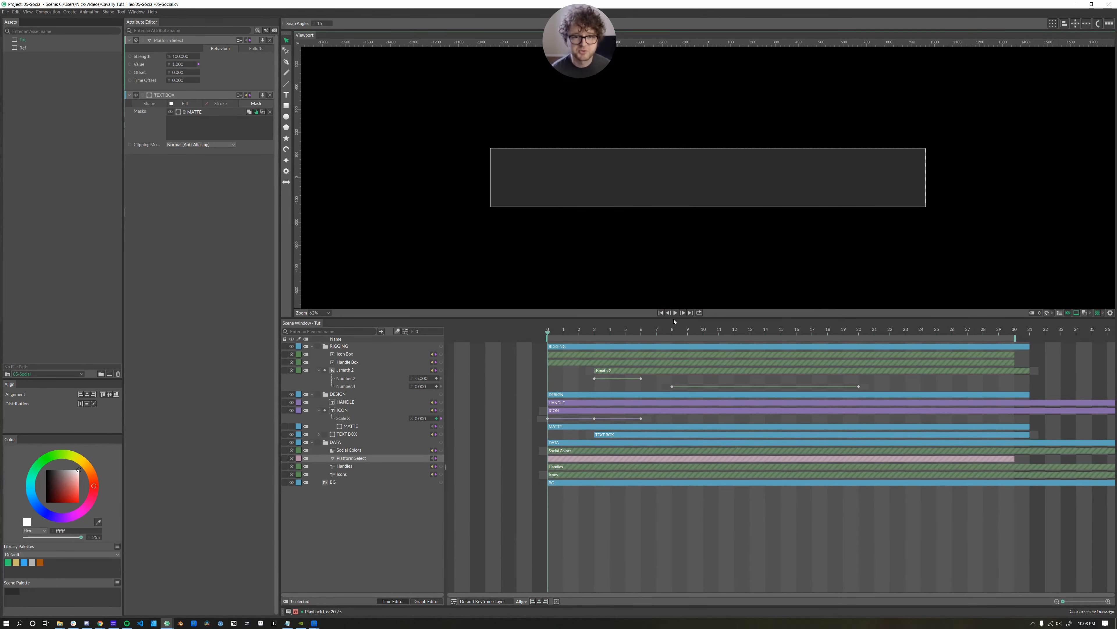
# In the Render Manager, name the render Social-Tag and set the output format to GIF.
pyautogui.click(5, 12)
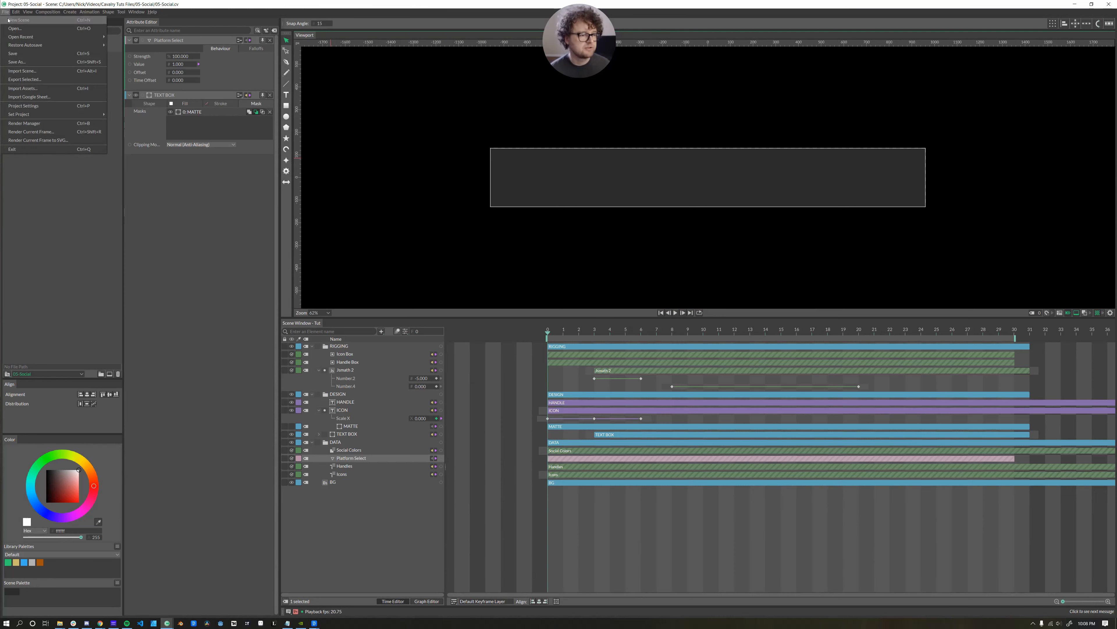
pyautogui.click(25, 125)
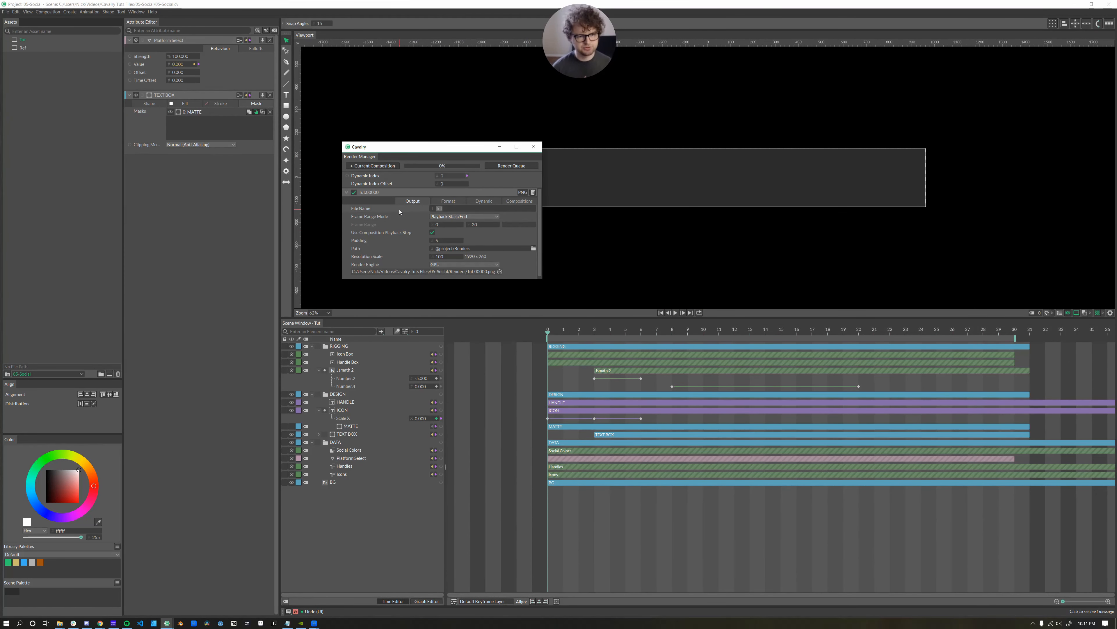
pyautogui.write('Social-Tag')
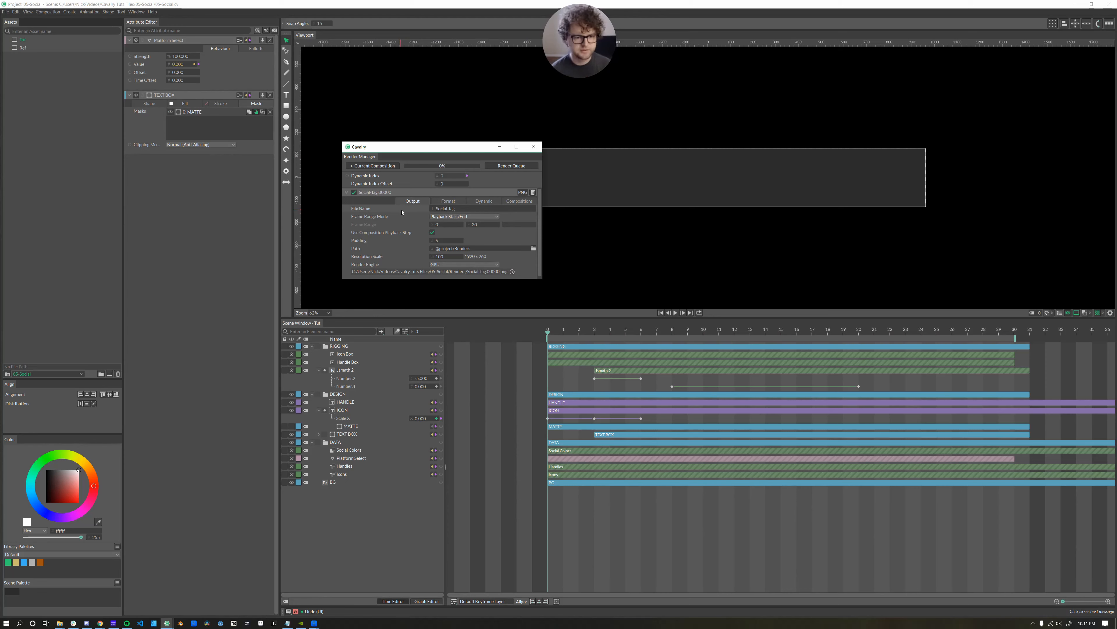
pyautogui.click(448, 201)
pyautogui.click(465, 208)
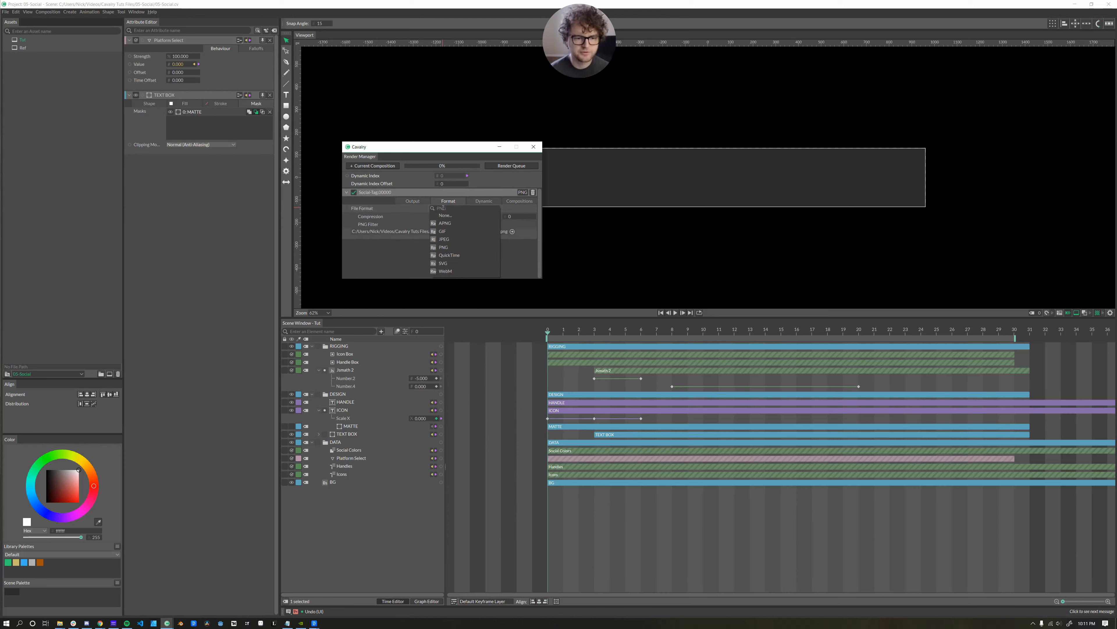
pyautogui.click(445, 231)
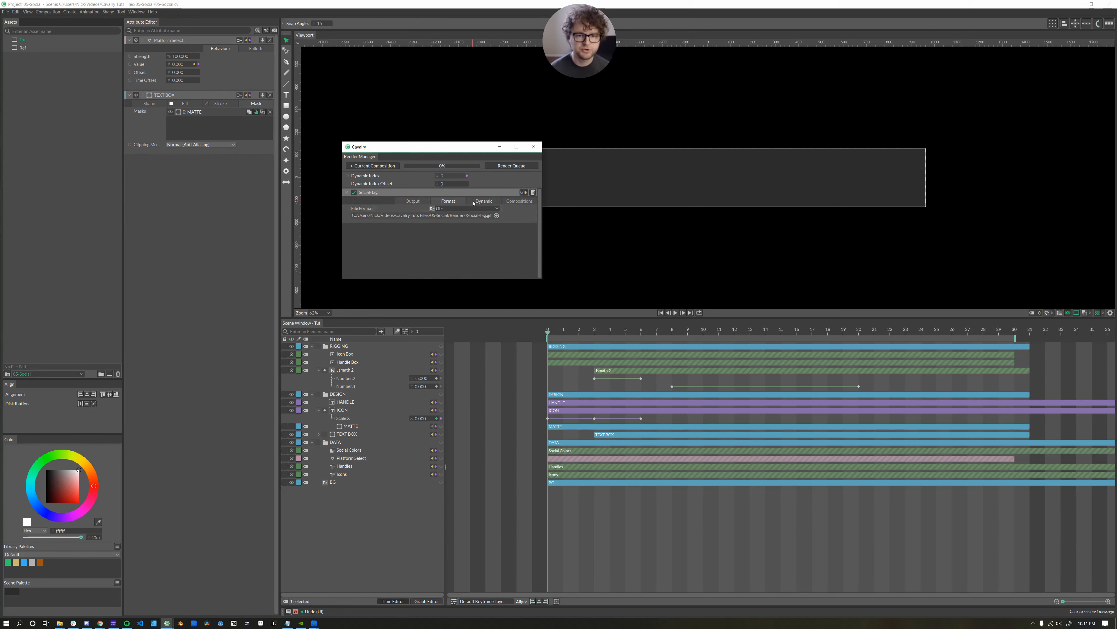
# Enable Dynamic Render, render the GIFs, and open the Renders output folder.
pyautogui.click(483, 201)
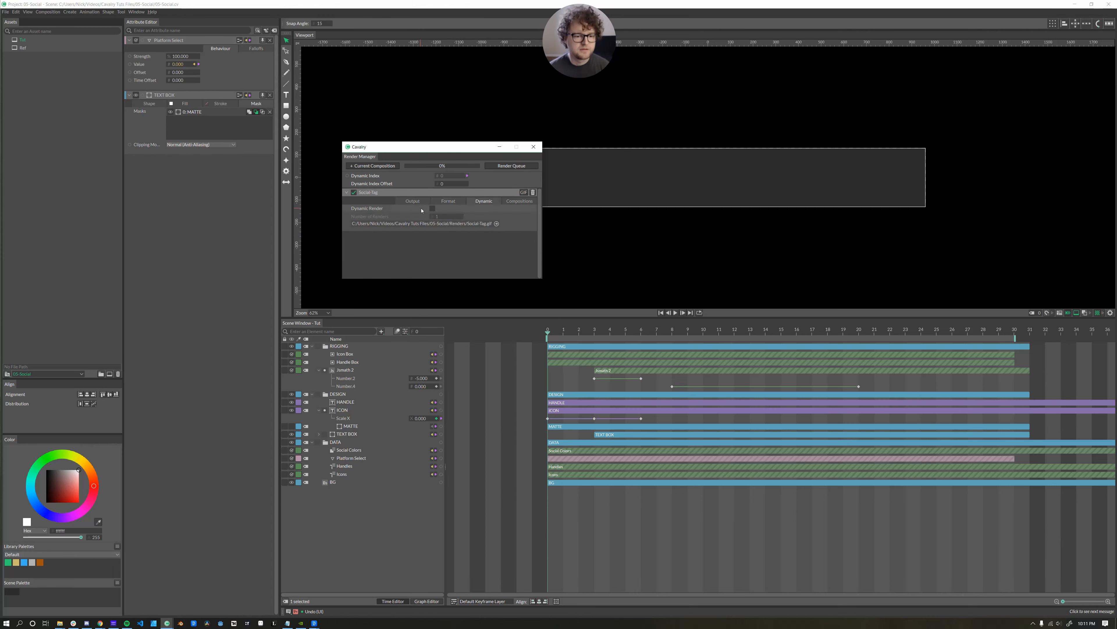
pyautogui.click(432, 208)
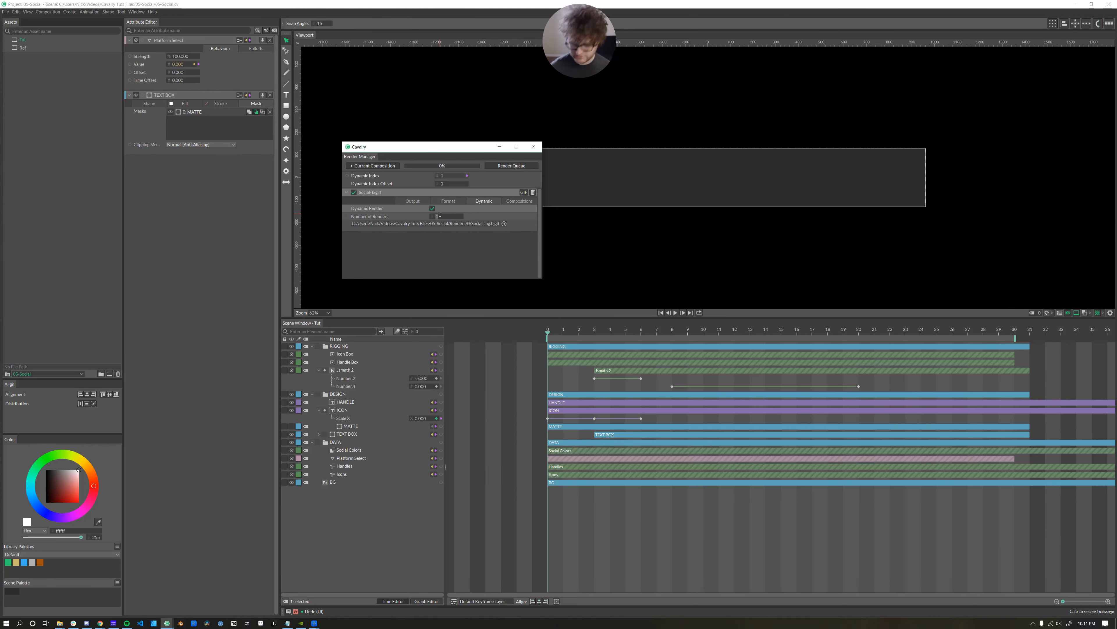
pyautogui.press('Return')
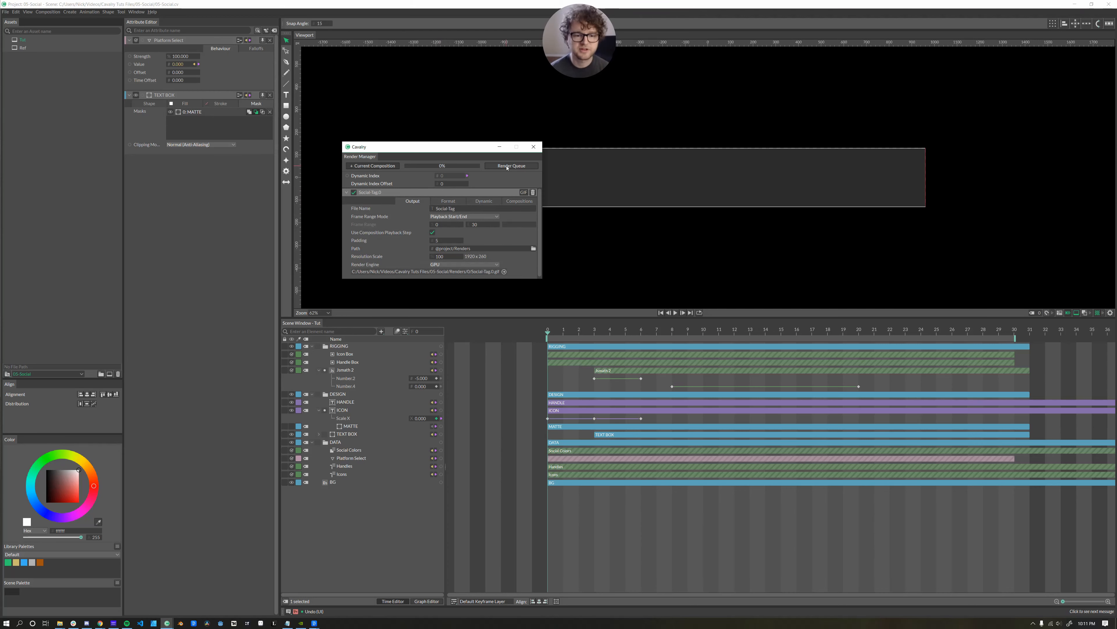
pyautogui.click(510, 166)
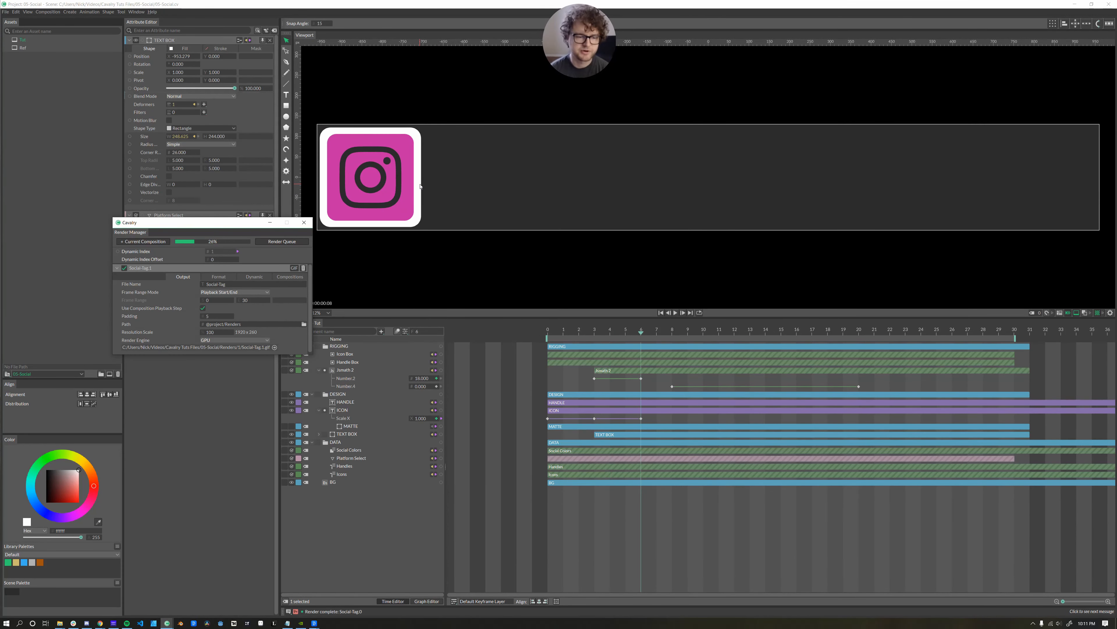
pyautogui.click(60, 623)
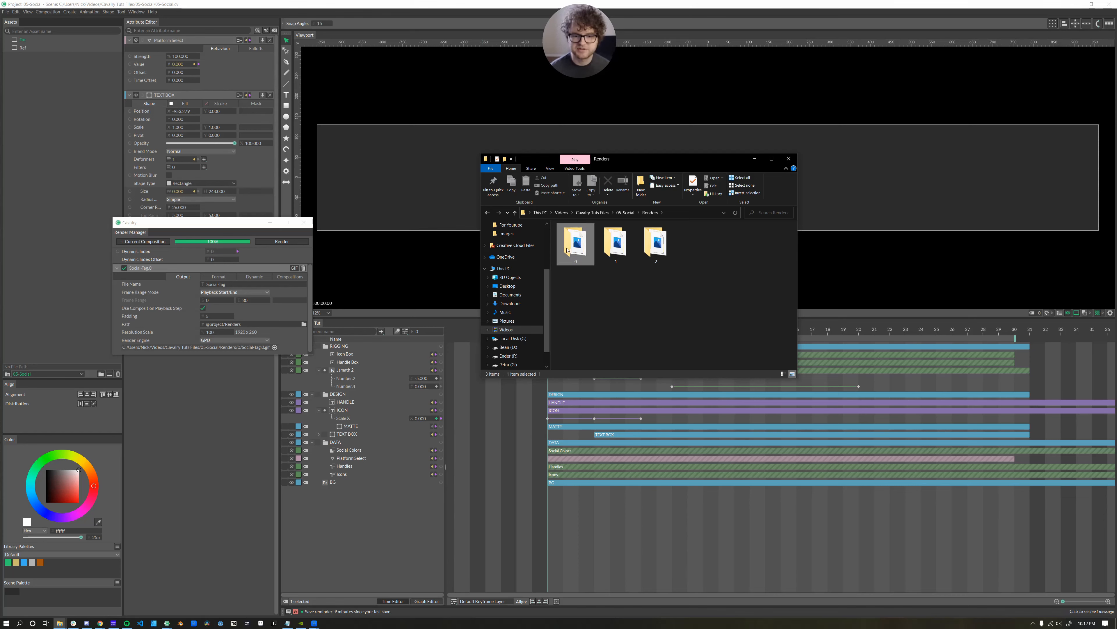
# Open folder 0, view Social-Tag.0.gif, then return to Renders.
pyautogui.doubleClick(565, 261)
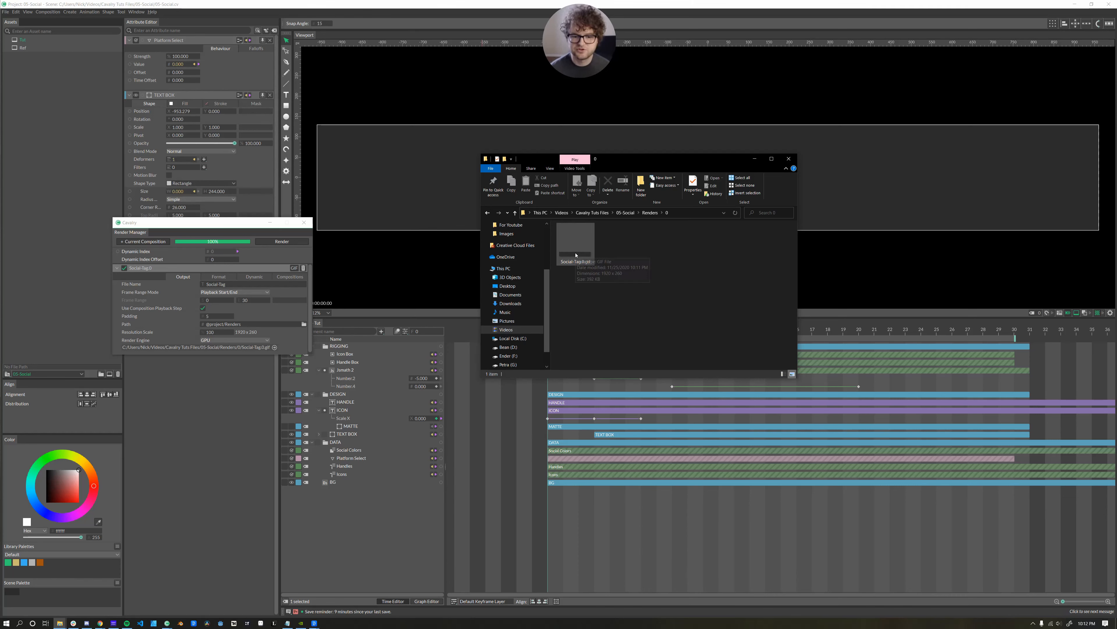
pyautogui.doubleClick(576, 255)
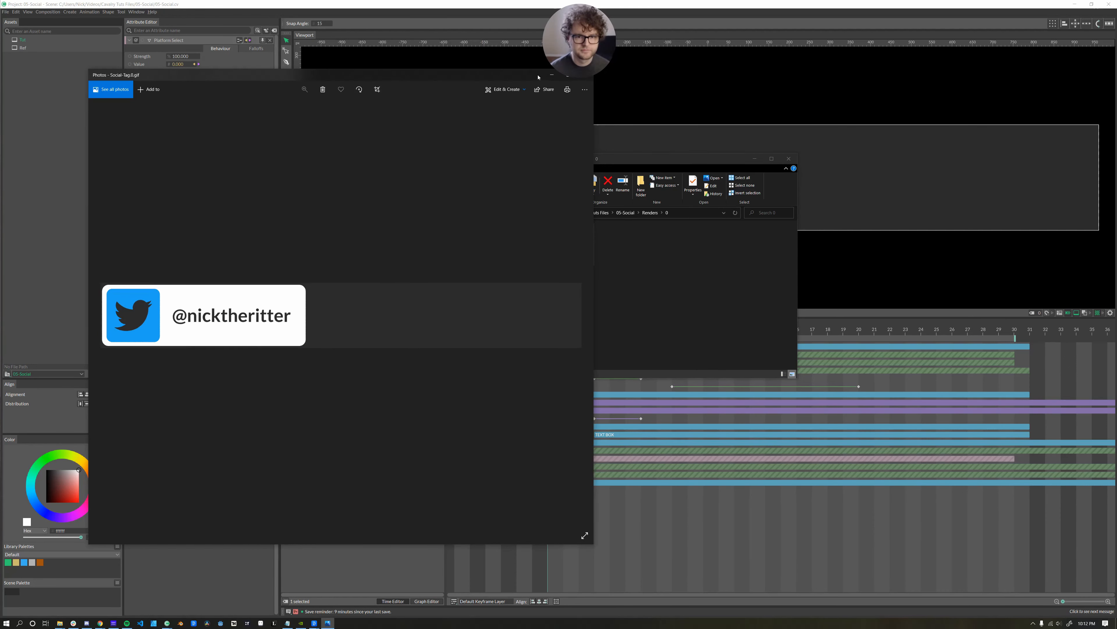
pyautogui.click(554, 100)
pyautogui.click(650, 212)
# Open folder 1, view Social-Tag.1.gif, then return to Renders.
pyautogui.click(615, 243)
pyautogui.doubleClick(616, 243)
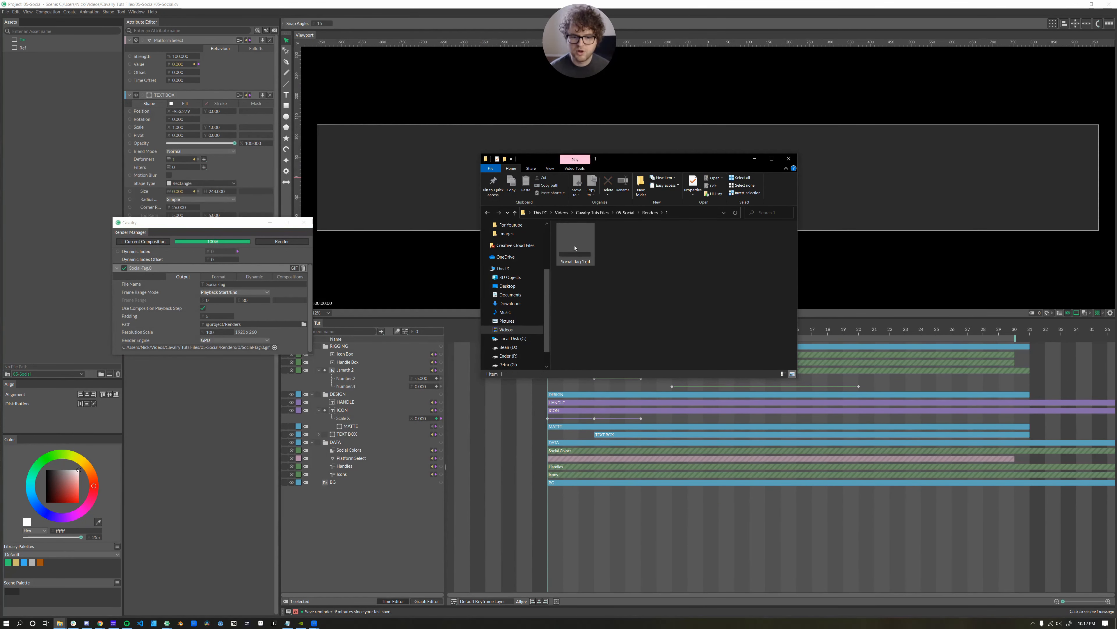
pyautogui.doubleClick(576, 242)
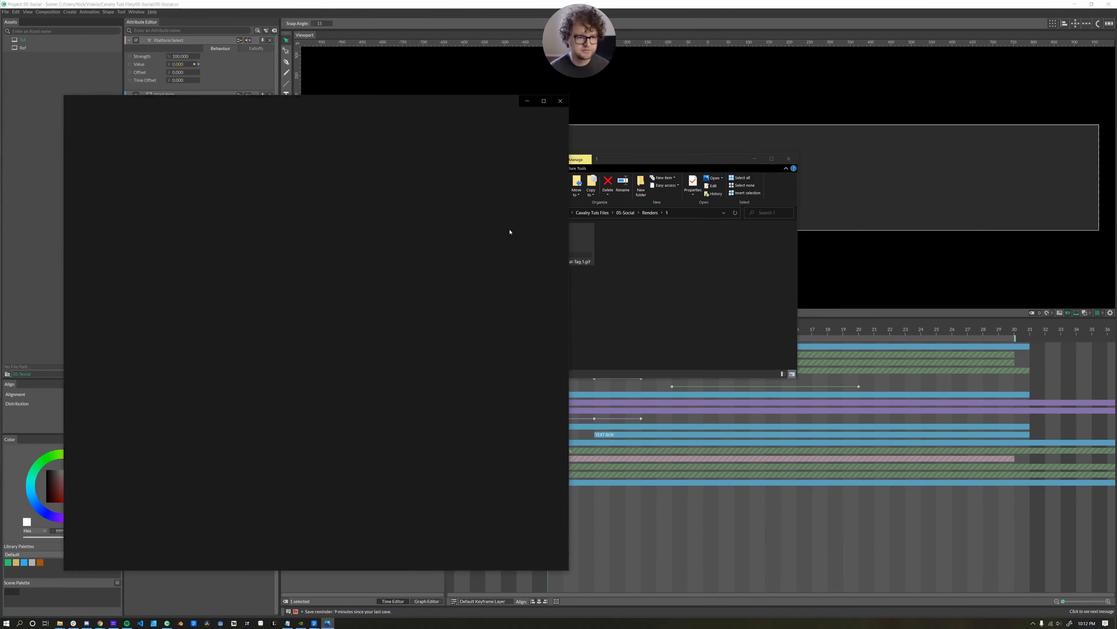
pyautogui.click(560, 102)
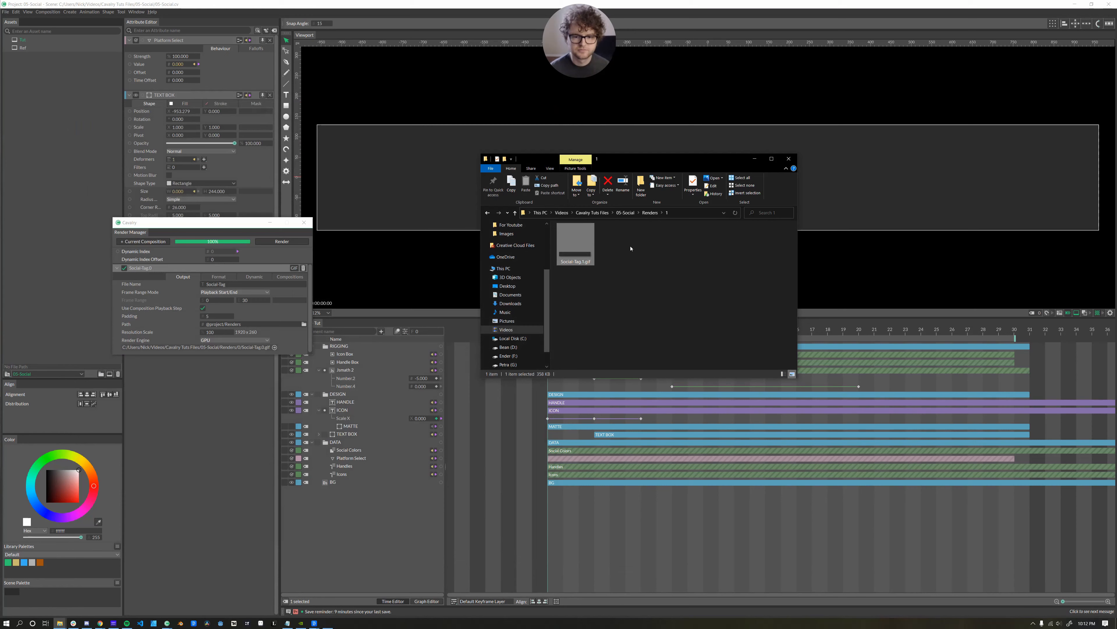
pyautogui.click(650, 212)
# Open folder 2 and view Social-Tag.2.gif, then close the viewer.
pyautogui.doubleClick(662, 251)
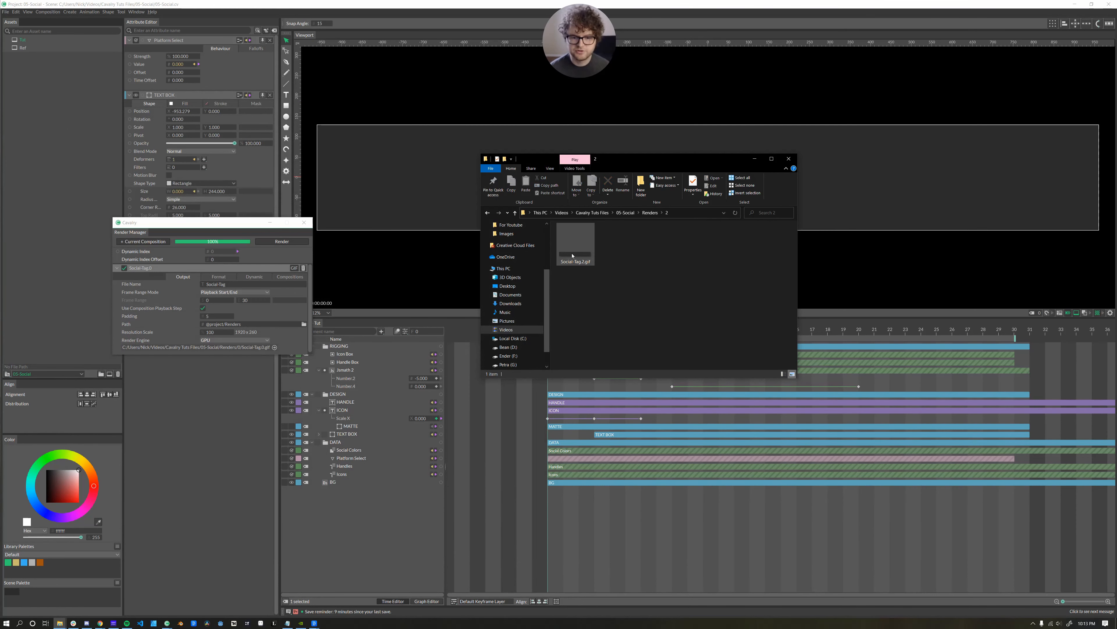
pyautogui.doubleClick(572, 255)
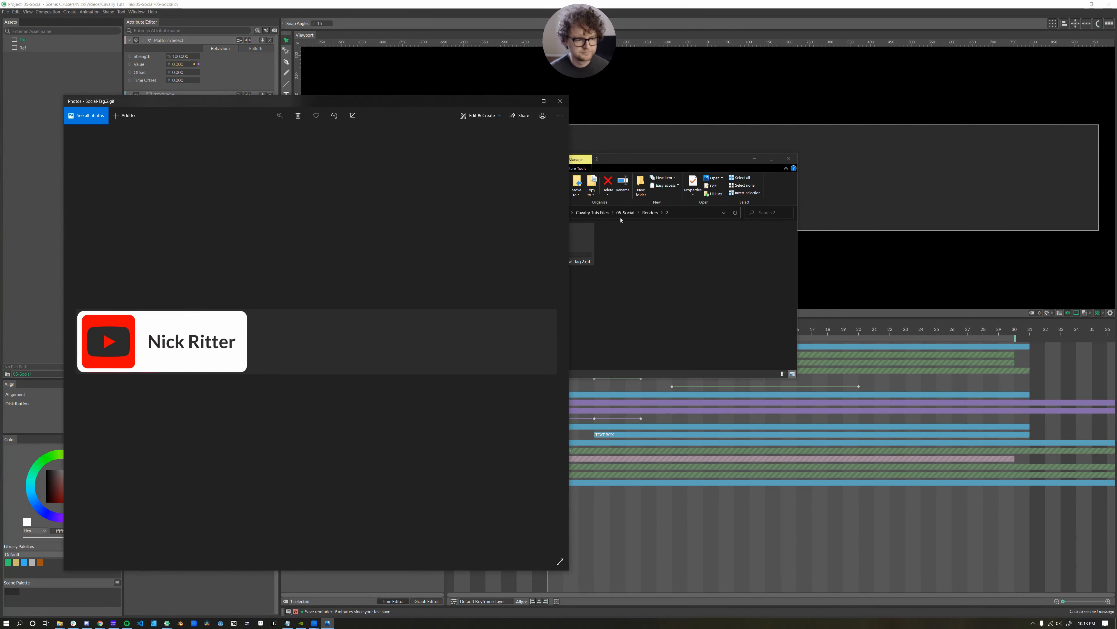
pyautogui.click(557, 104)
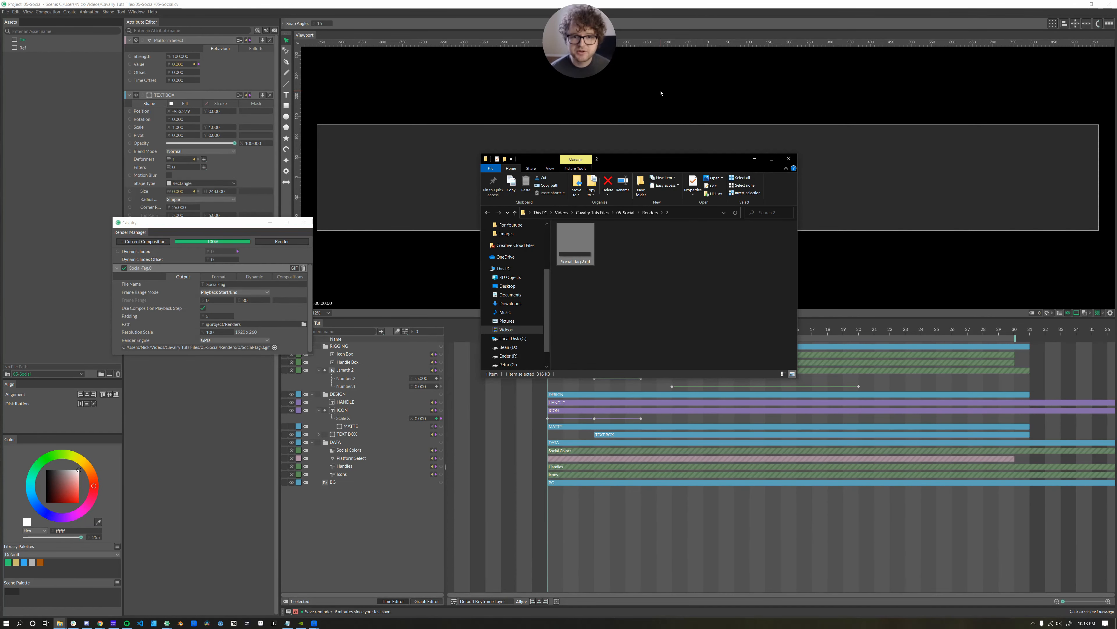